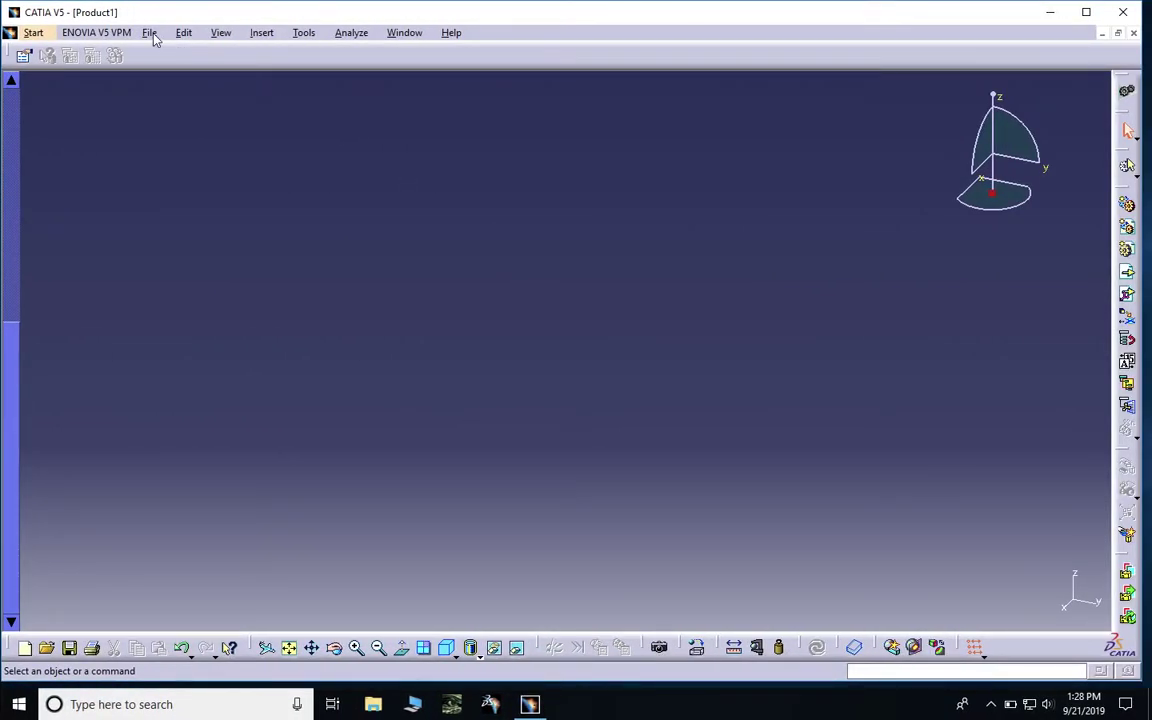
Step: Create a new document of type Part
{"action": "left_click", "coordinate": [149, 32]}
{"action": "left_click", "coordinate": [170, 49]}
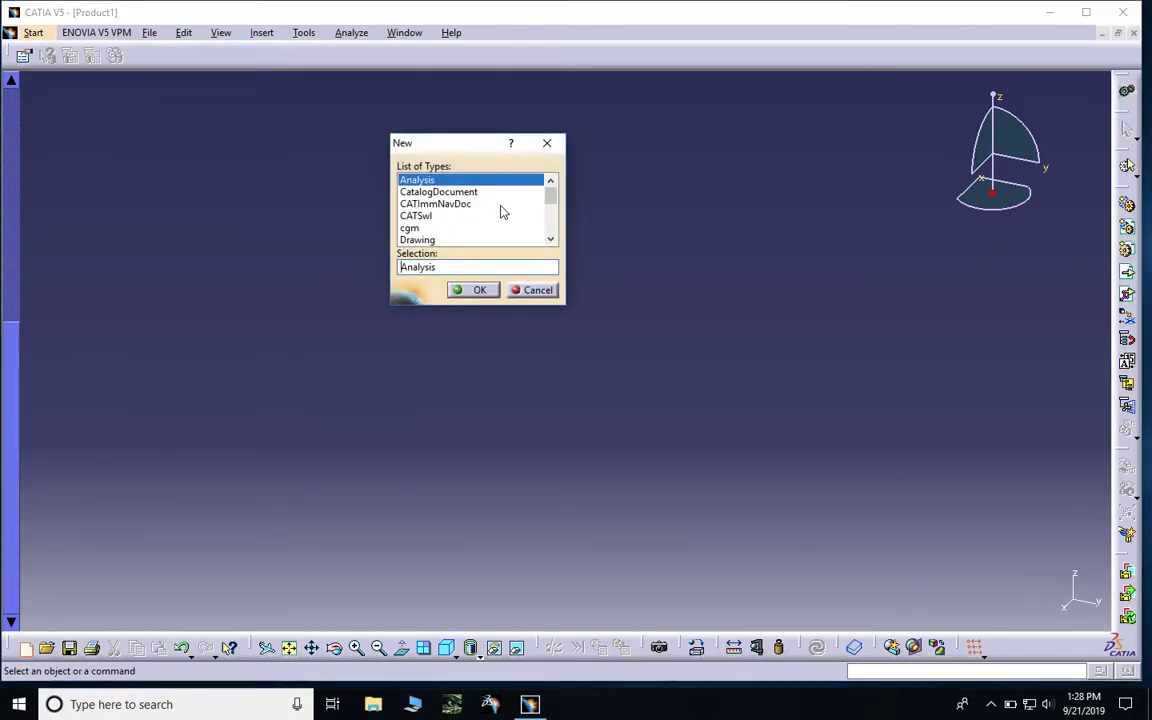
{"action": "left_click", "coordinate": [552, 232]}
{"action": "scroll", "coordinate": [499, 210], "scroll_direction": "down", "scroll_amount": 2}
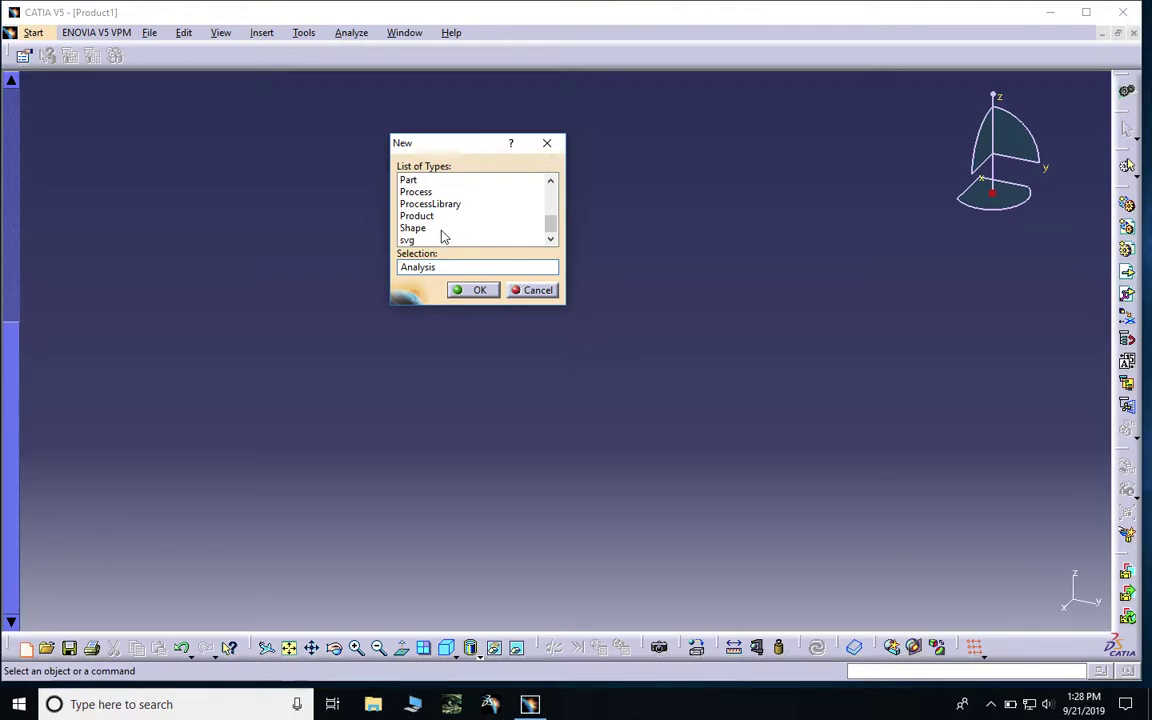
{"action": "left_click", "coordinate": [410, 180]}
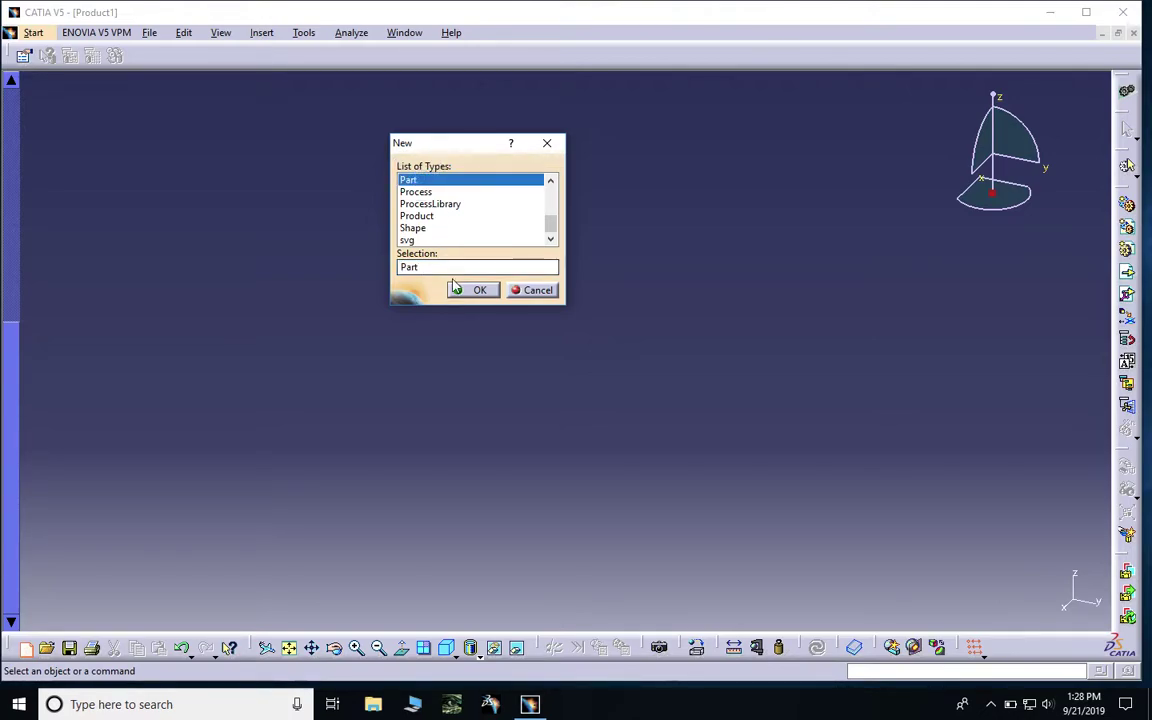
{"action": "left_click", "coordinate": [474, 290]}
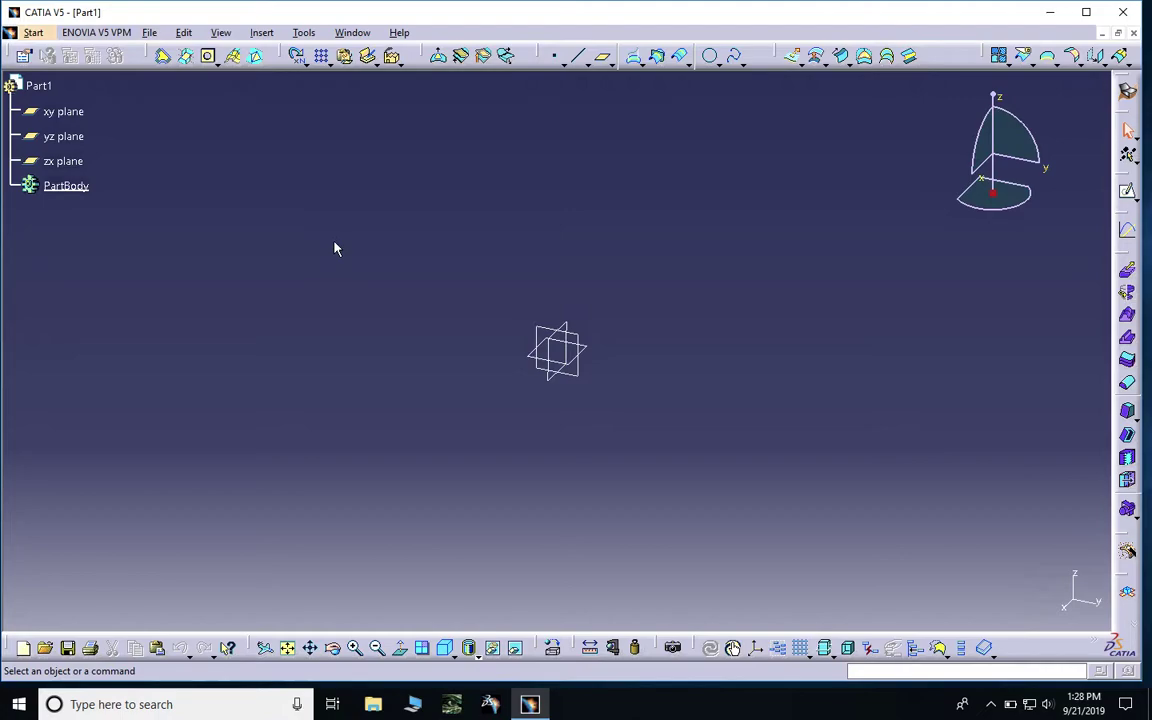
Step: Sketch a horizontal line on the xy plane starting at the origin along the H axis, and exit the sketch
{"action": "left_click", "coordinate": [597, 352]}
{"action": "left_click", "coordinate": [1125, 191]}
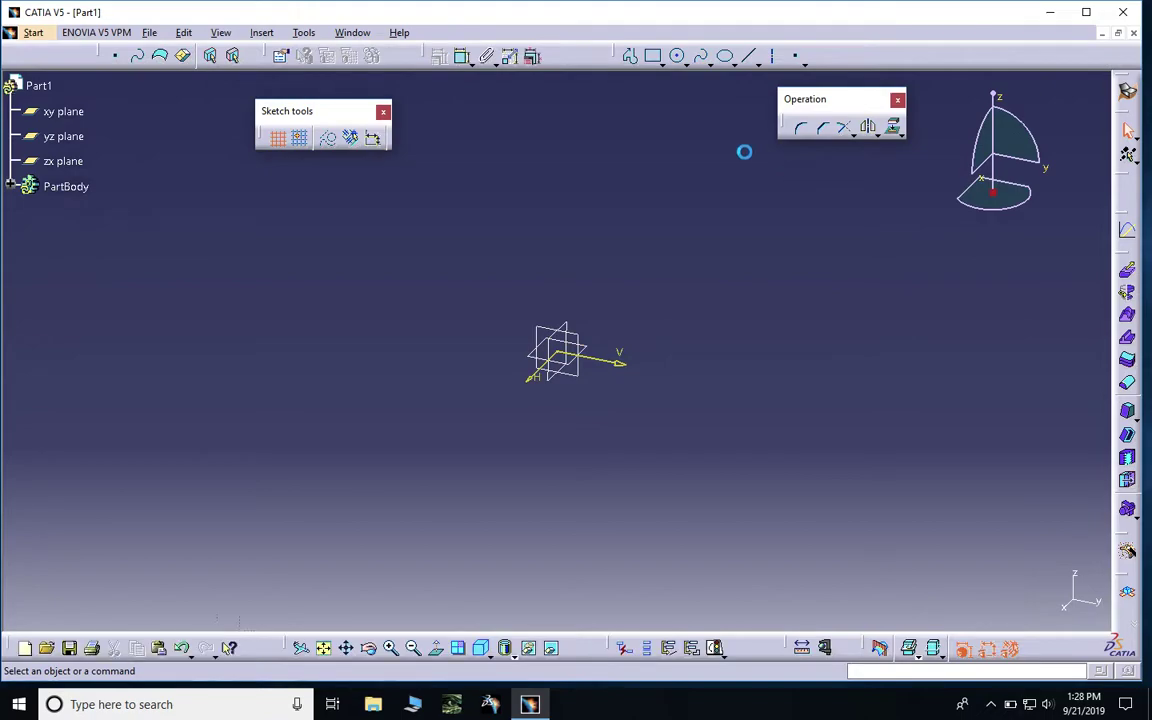
{"action": "left_click", "coordinate": [748, 56]}
{"action": "left_click", "coordinate": [557, 351]}
{"action": "left_click", "coordinate": [678, 351]}
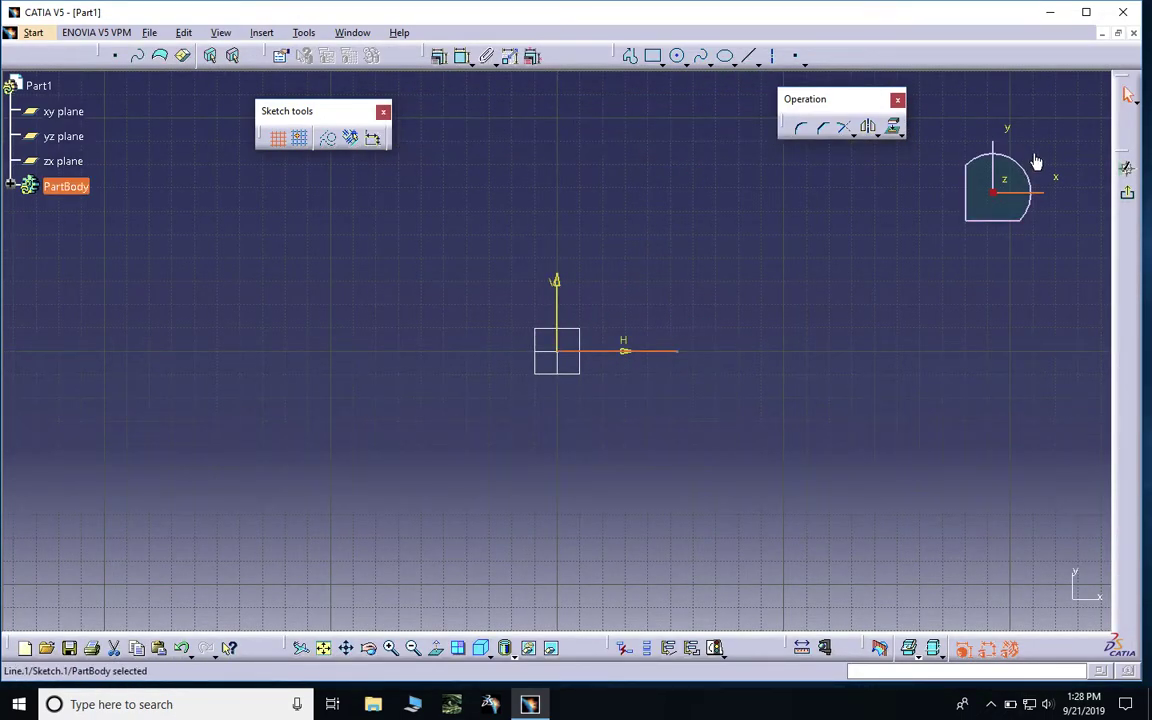
{"action": "left_click", "coordinate": [1128, 198]}
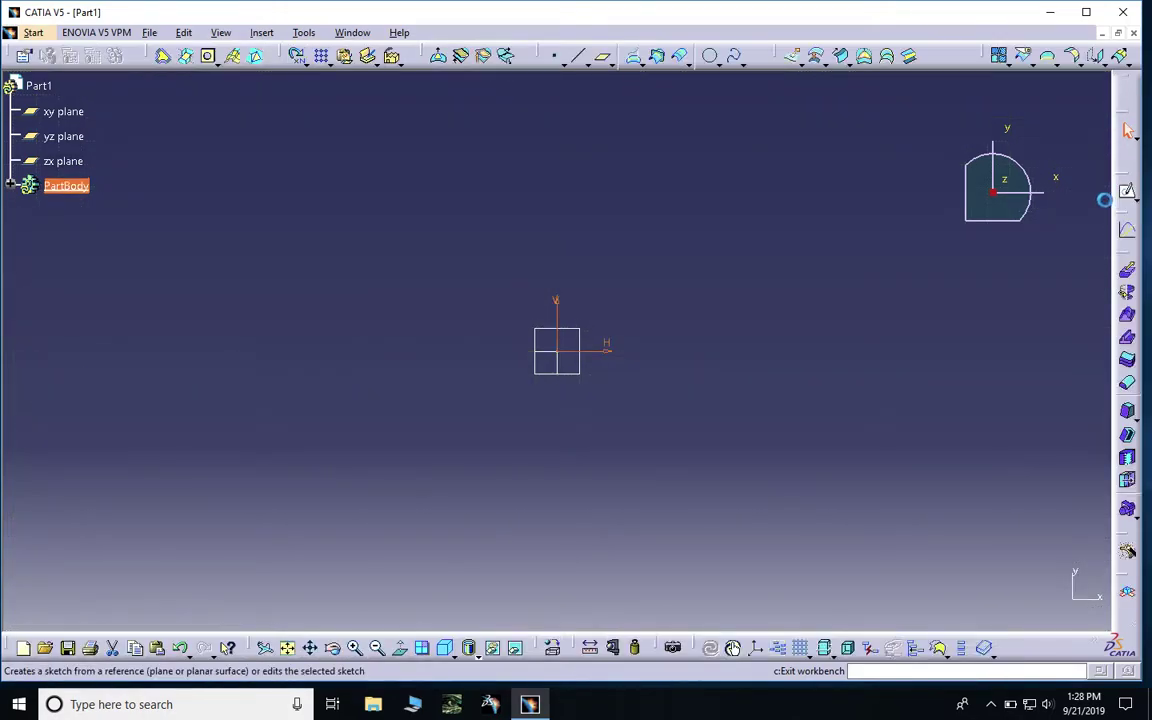
Step: Start a spiral curve on the xy plane with the origin as center point and the sketched line as reference direction
{"action": "left_click", "coordinate": [900, 270]}
{"action": "left_click", "coordinate": [741, 63]}
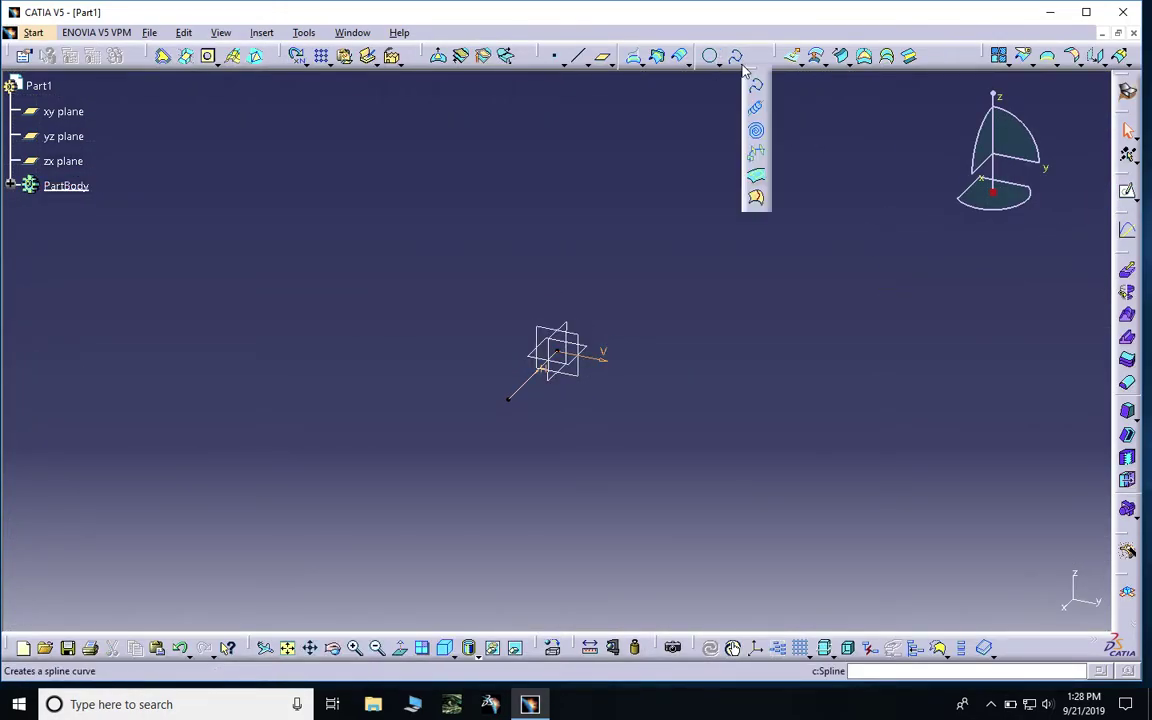
{"action": "left_click", "coordinate": [757, 131]}
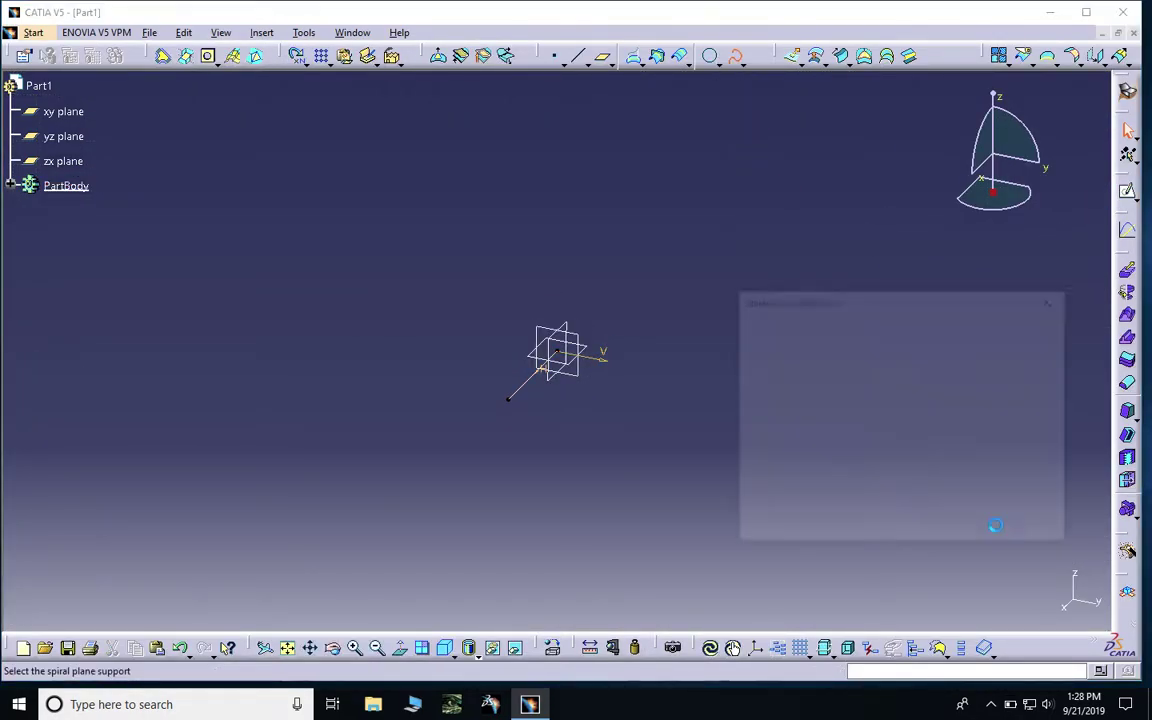
{"action": "left_click", "coordinate": [595, 352]}
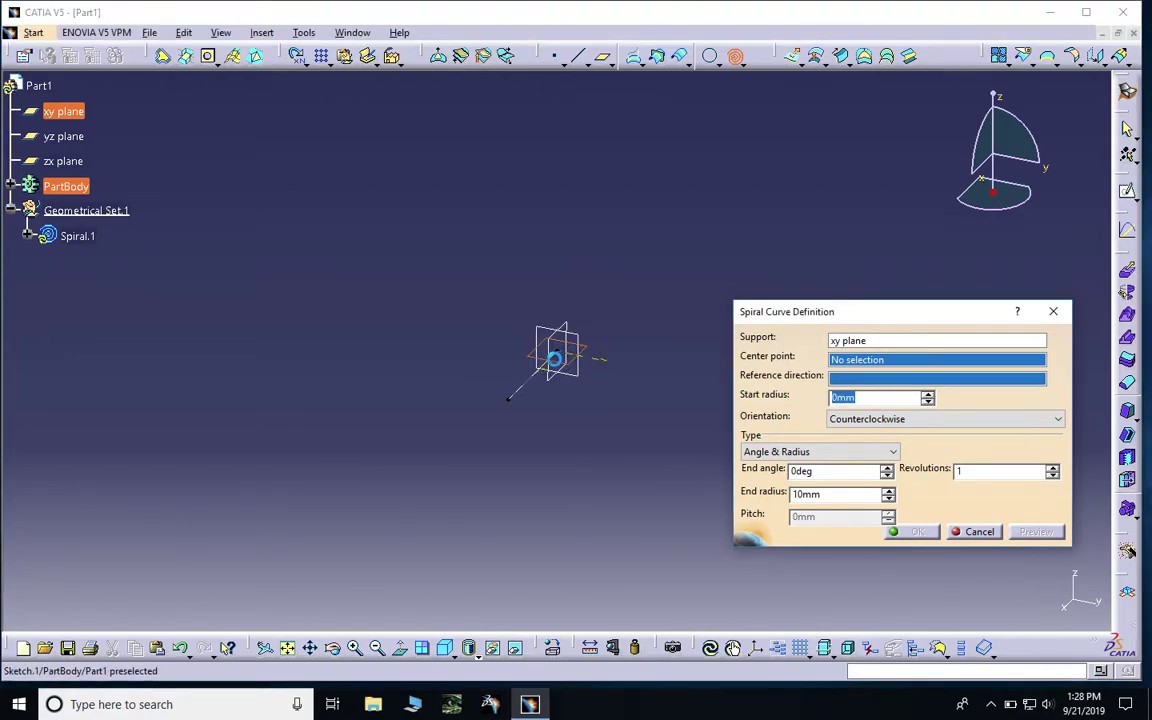
{"action": "left_click", "coordinate": [550, 362]}
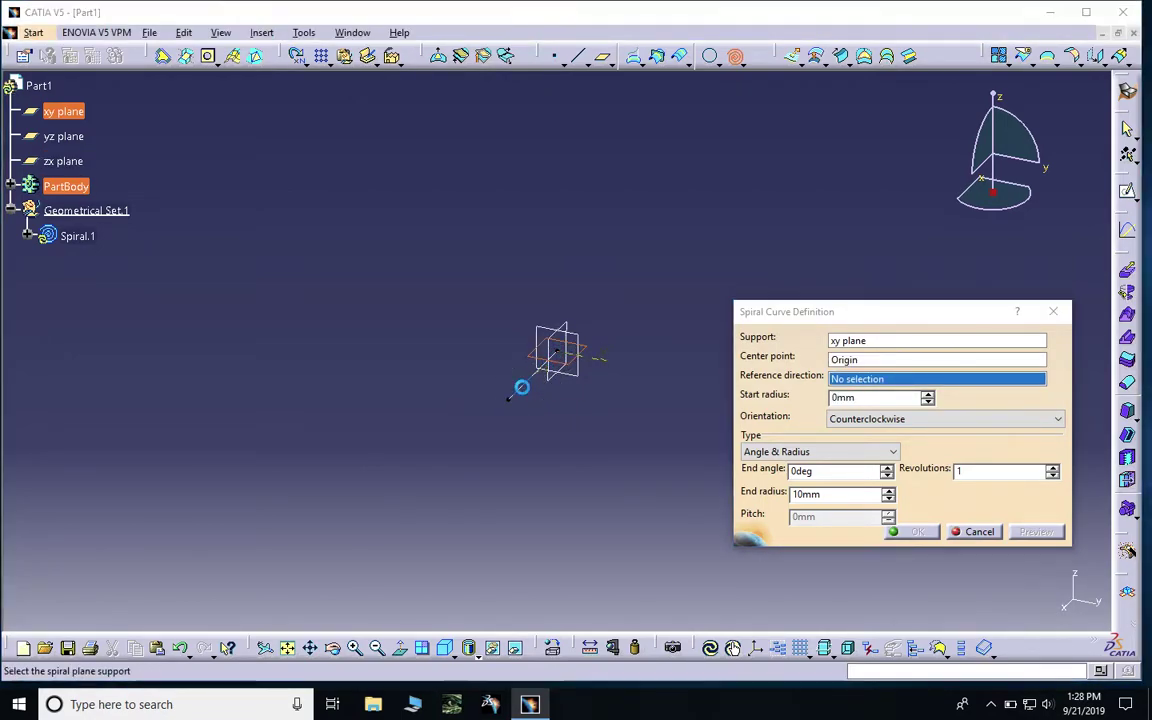
{"action": "left_click", "coordinate": [525, 390]}
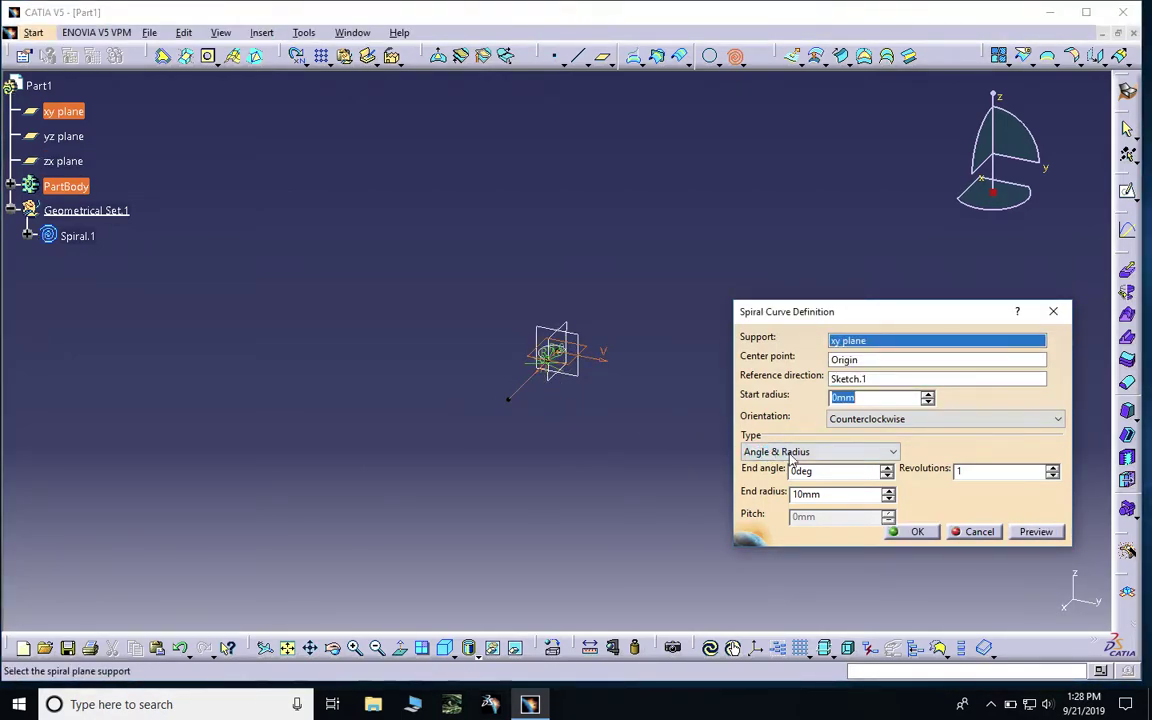
Step: Set the spiral's start radius to 9 mm, end radius to 12 mm and revolutions to 1.25, and create it
{"action": "left_click", "coordinate": [830, 397]}
{"action": "left_click", "coordinate": [800, 494]}
{"action": "left_click_drag", "start_coordinate": [804, 495], "coordinate": [786, 502]}
{"action": "type", "text": "12"}
{"action": "left_click", "coordinate": [980, 471]}
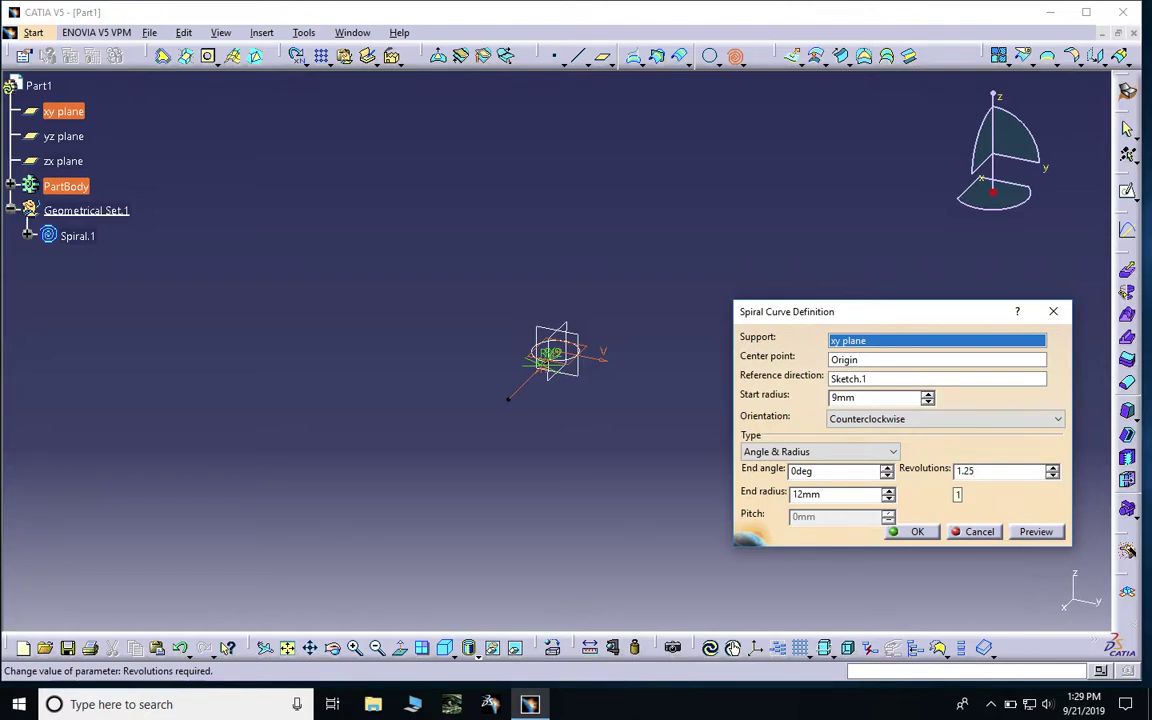
{"action": "left_click", "coordinate": [915, 531]}
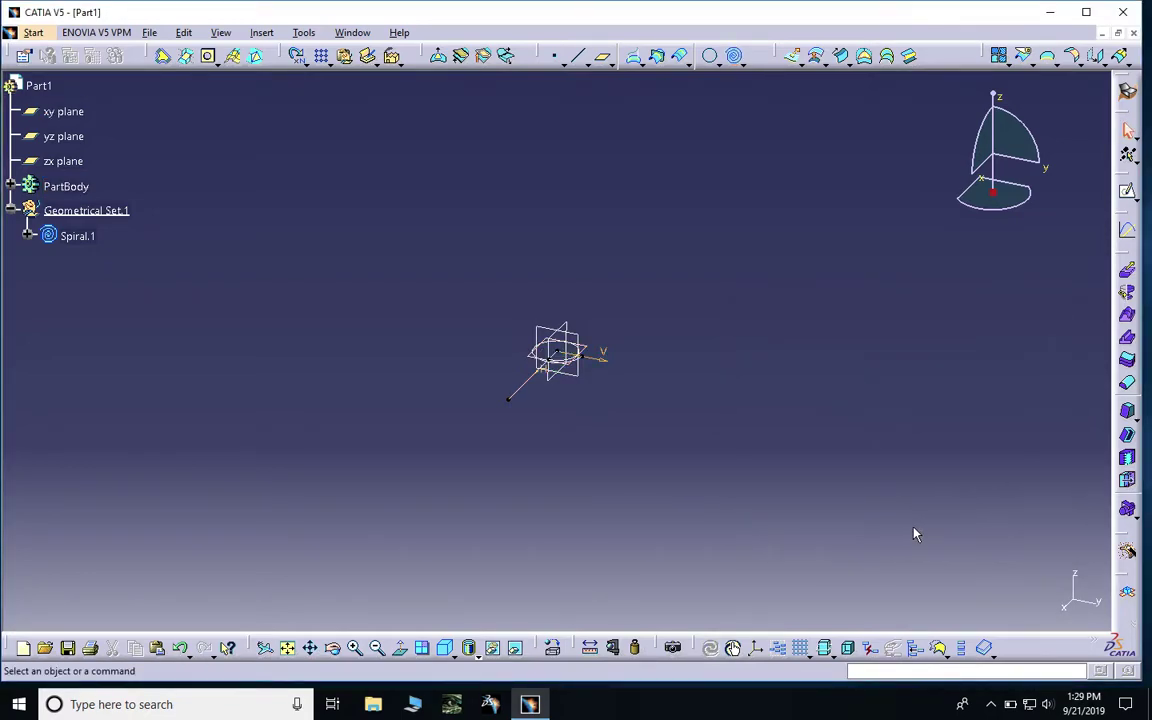
Step: Open a new sketch on the xy plane and project the spiral curve into it
{"action": "middle_click_drag", "start_coordinate": [637, 455], "coordinate": [590, 318]}
{"action": "middle_click_drag", "start_coordinate": [596, 390], "coordinate": [594, 329]}
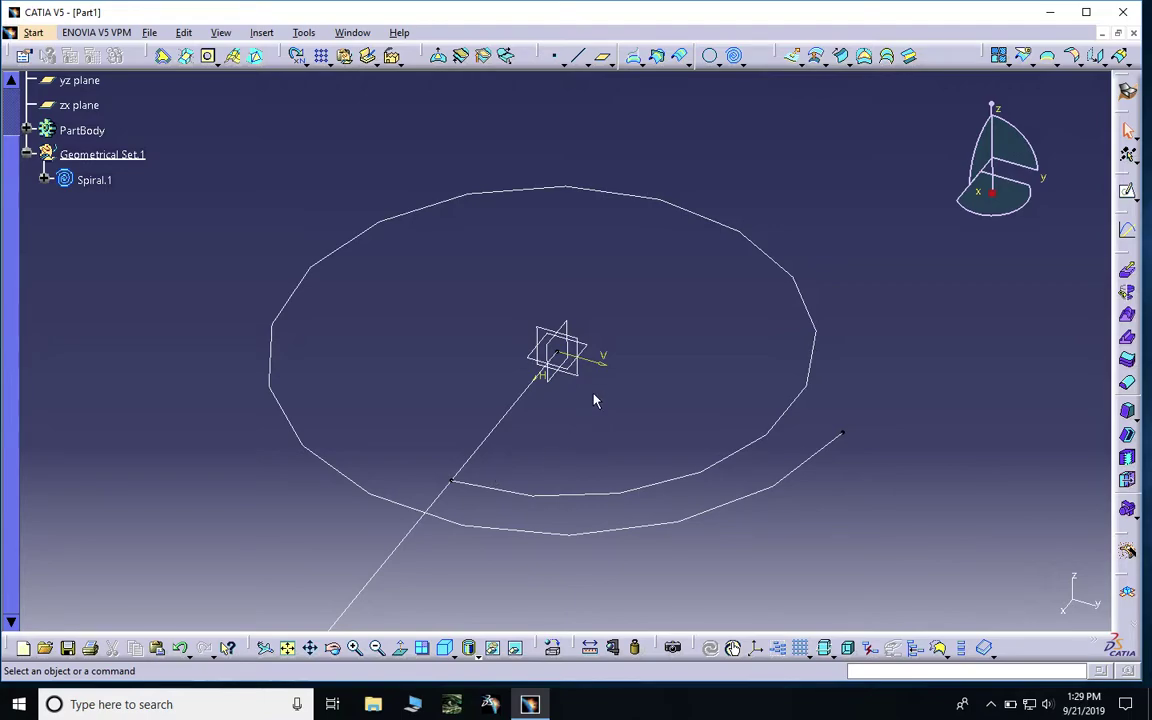
{"action": "left_click", "coordinate": [596, 354]}
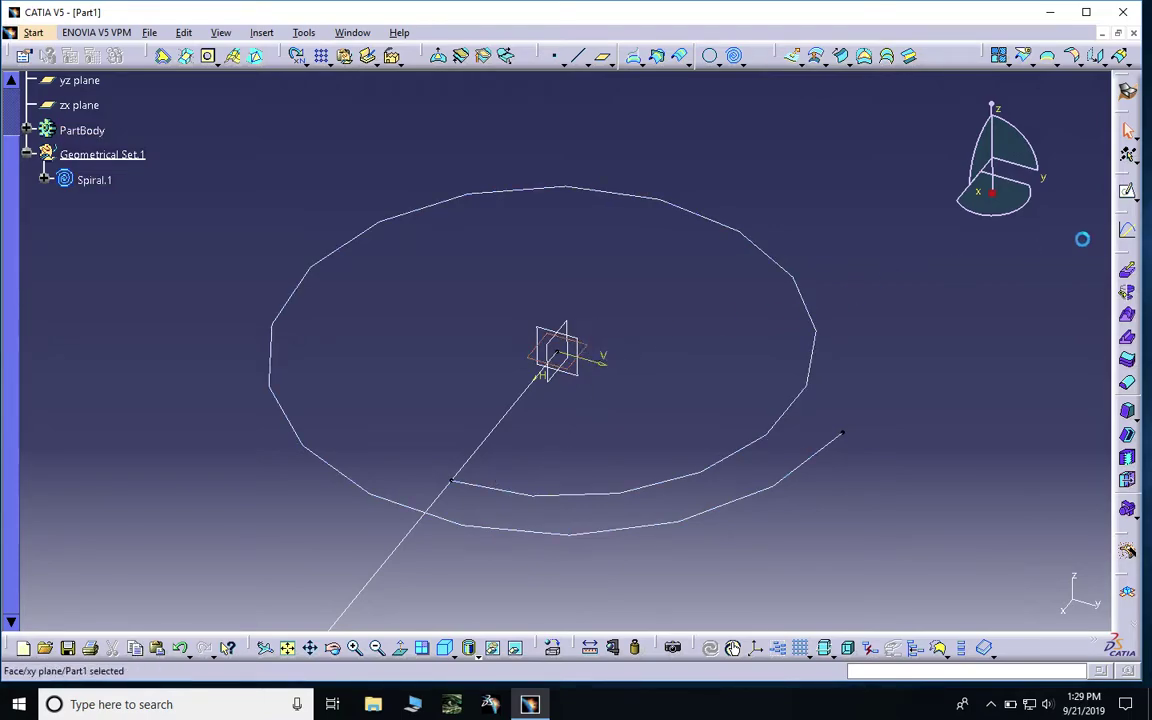
{"action": "left_click", "coordinate": [1127, 190]}
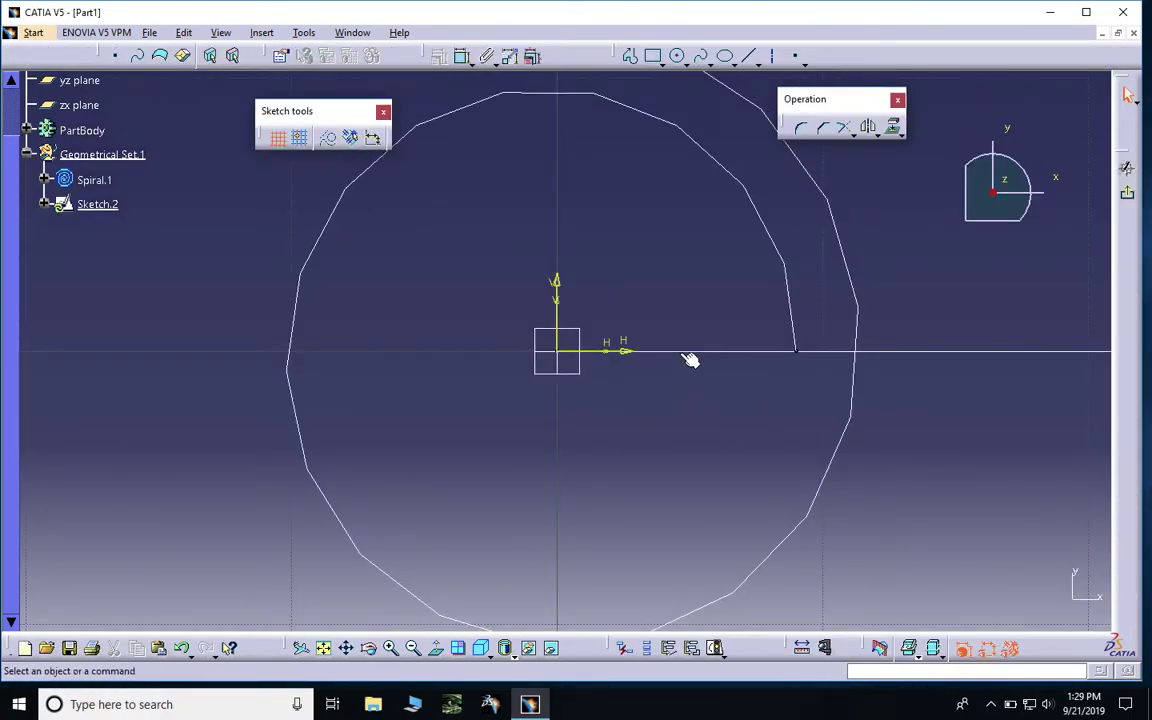
{"action": "left_click", "coordinate": [815, 301]}
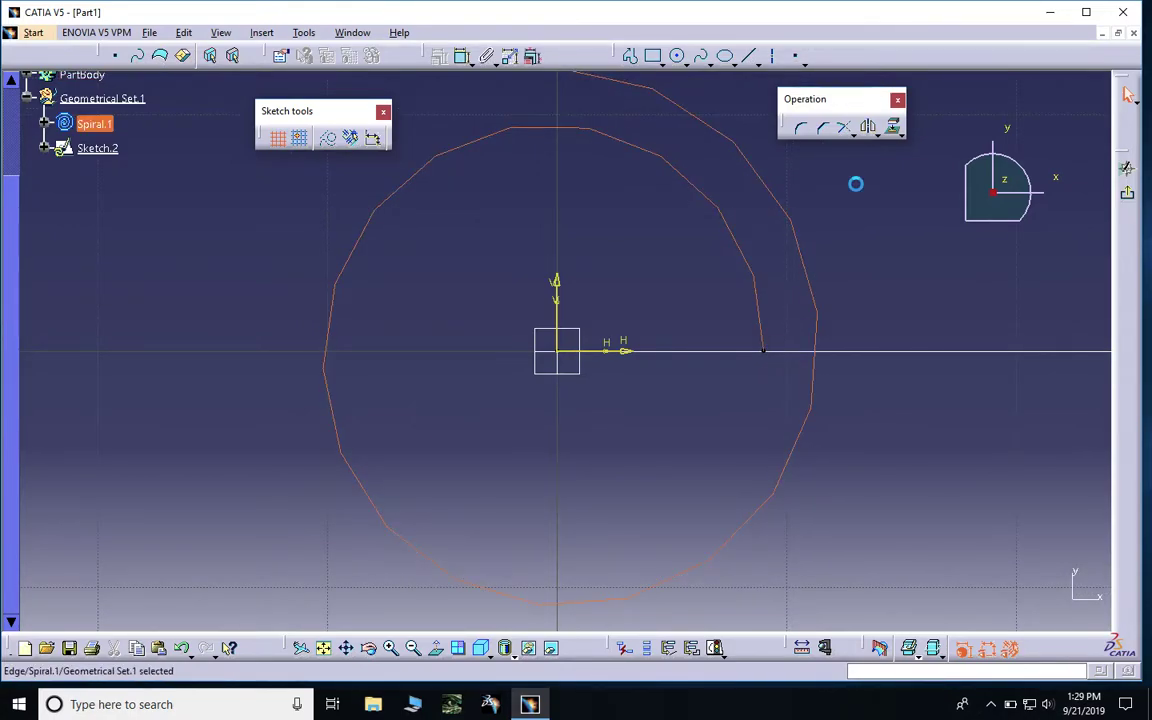
{"action": "left_click", "coordinate": [893, 127]}
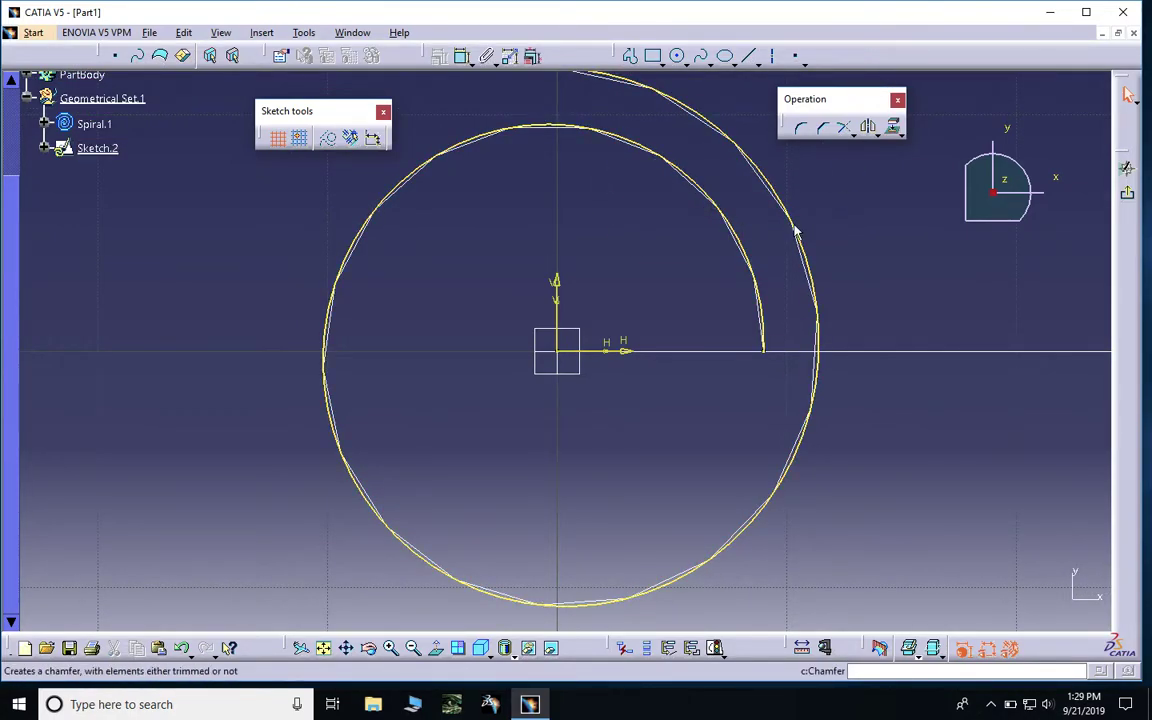
Step: Isolate the projected curve from its source and hide the original spiral
{"action": "right_click", "coordinate": [742, 242]}
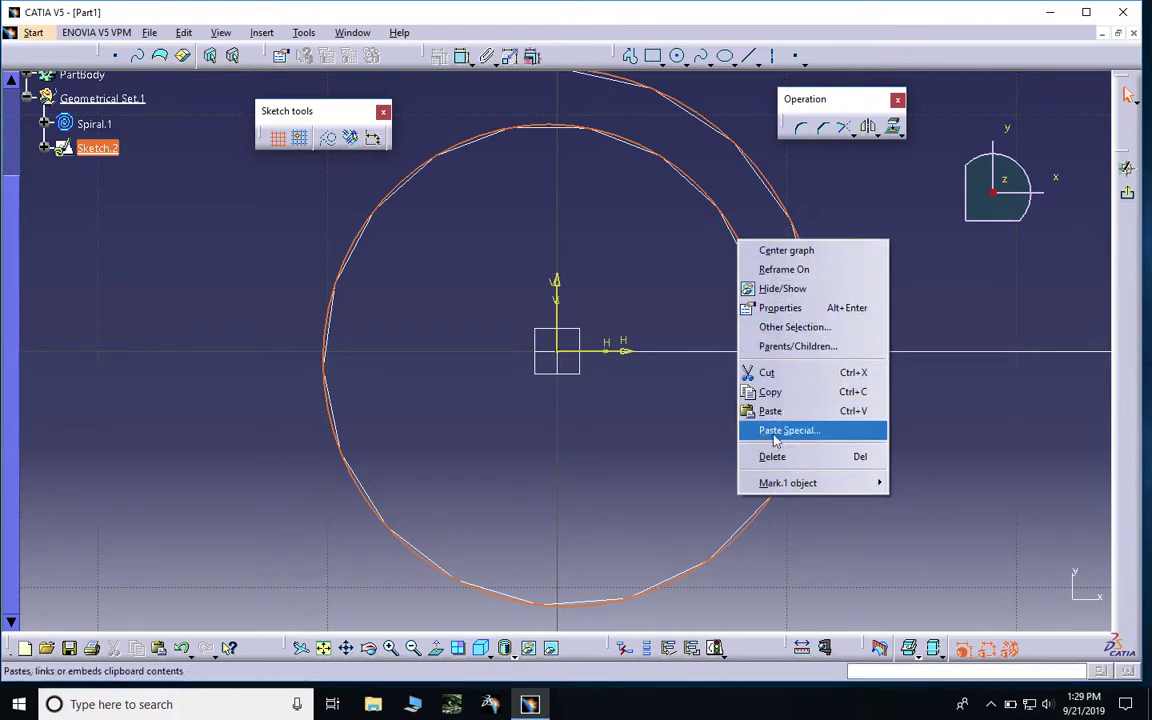
{"action": "mouse_move", "coordinate": [789, 482]}
{"action": "left_click", "coordinate": [920, 510]}
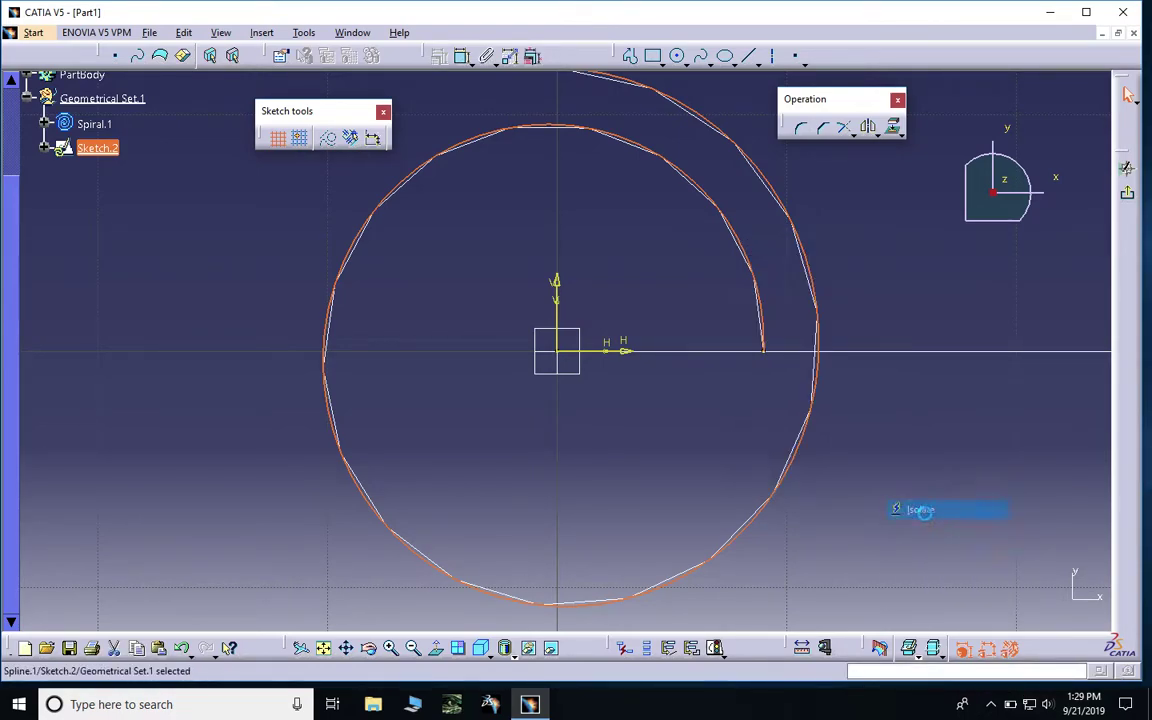
{"action": "right_click", "coordinate": [473, 140]}
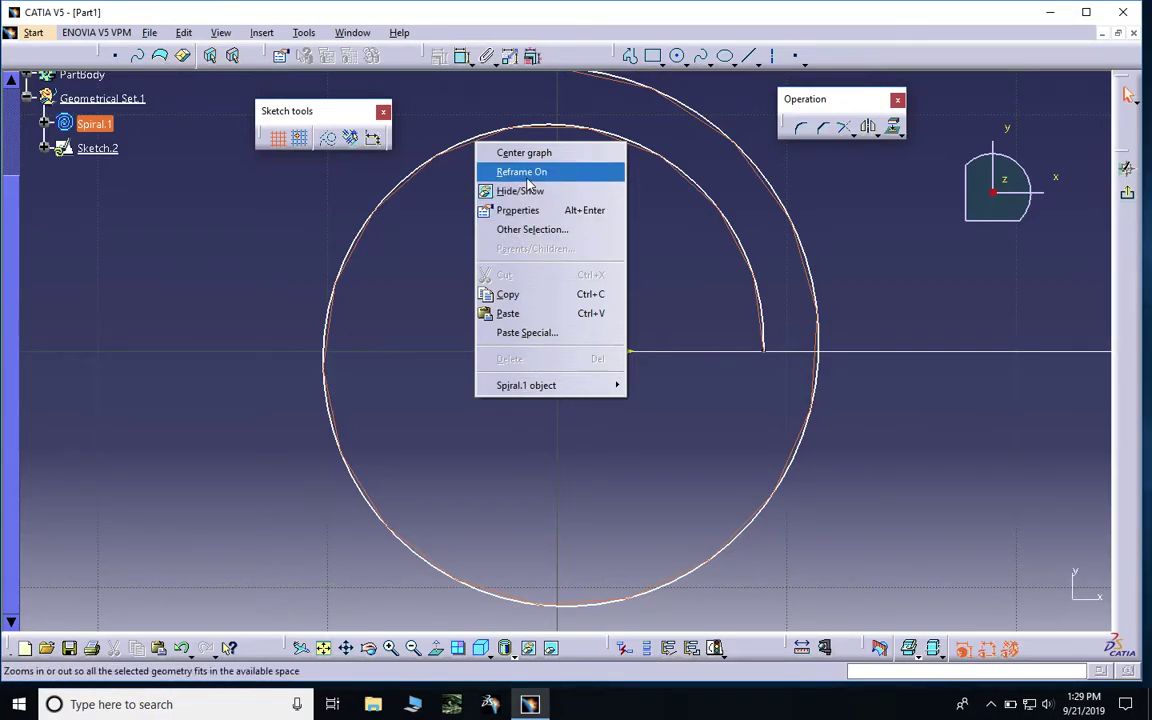
{"action": "left_click", "coordinate": [522, 191]}
Step: Place a point on the horizontal axis inside the spiral and constrain it 4.5 mm from the origin
{"action": "mouse_move", "coordinate": [675, 285]}
{"action": "middle_mouse_down"}
{"action": "mouse_move", "coordinate": [663, 273]}
{"action": "mouse_move", "coordinate": [671, 303]}
{"action": "mouse_move", "coordinate": [566, 365]}
{"action": "middle_mouse_up"}
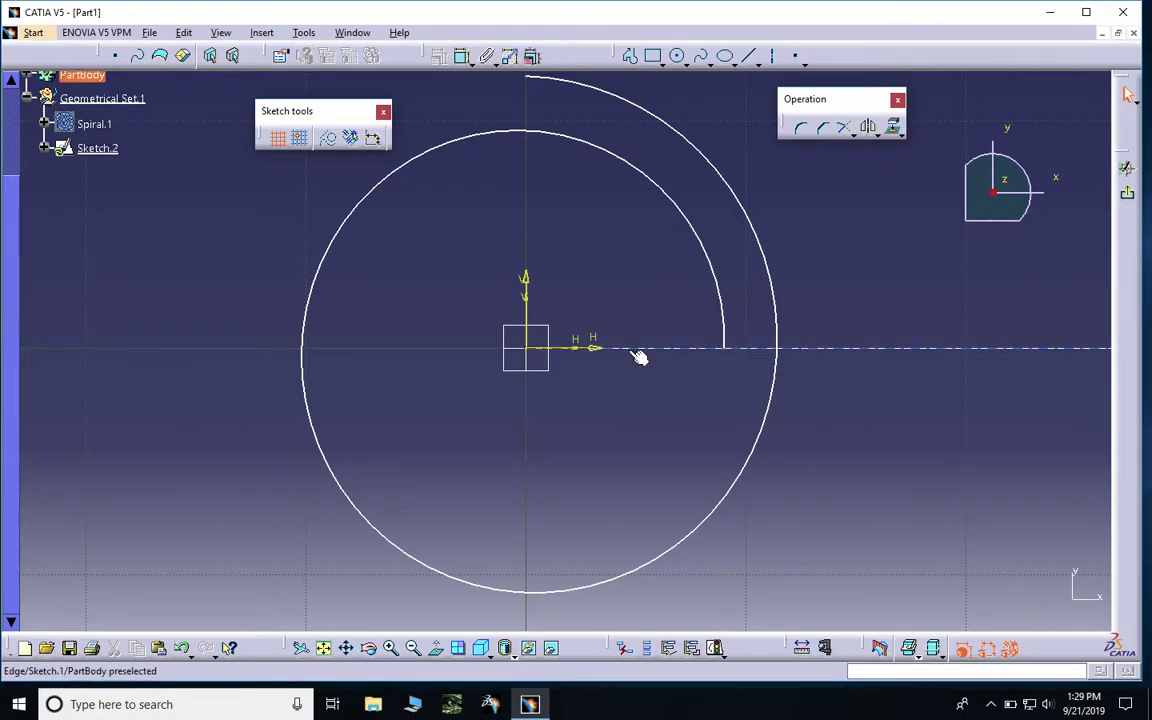
{"action": "left_click", "coordinate": [796, 56]}
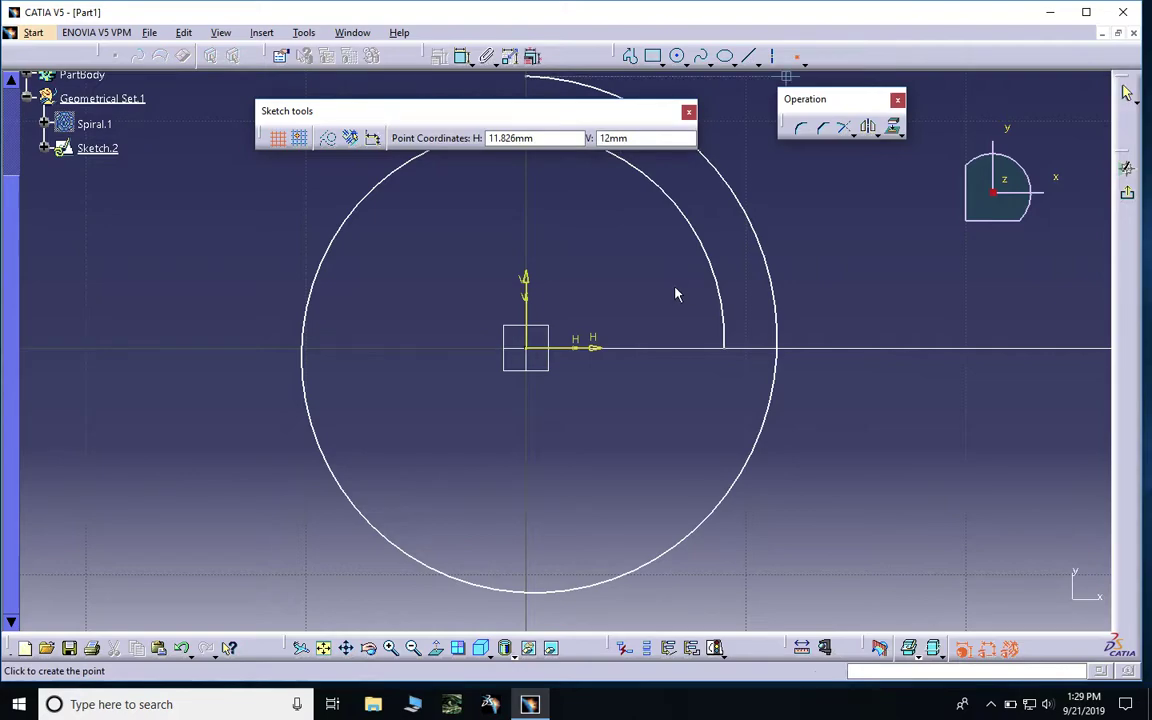
{"action": "left_click", "coordinate": [629, 348]}
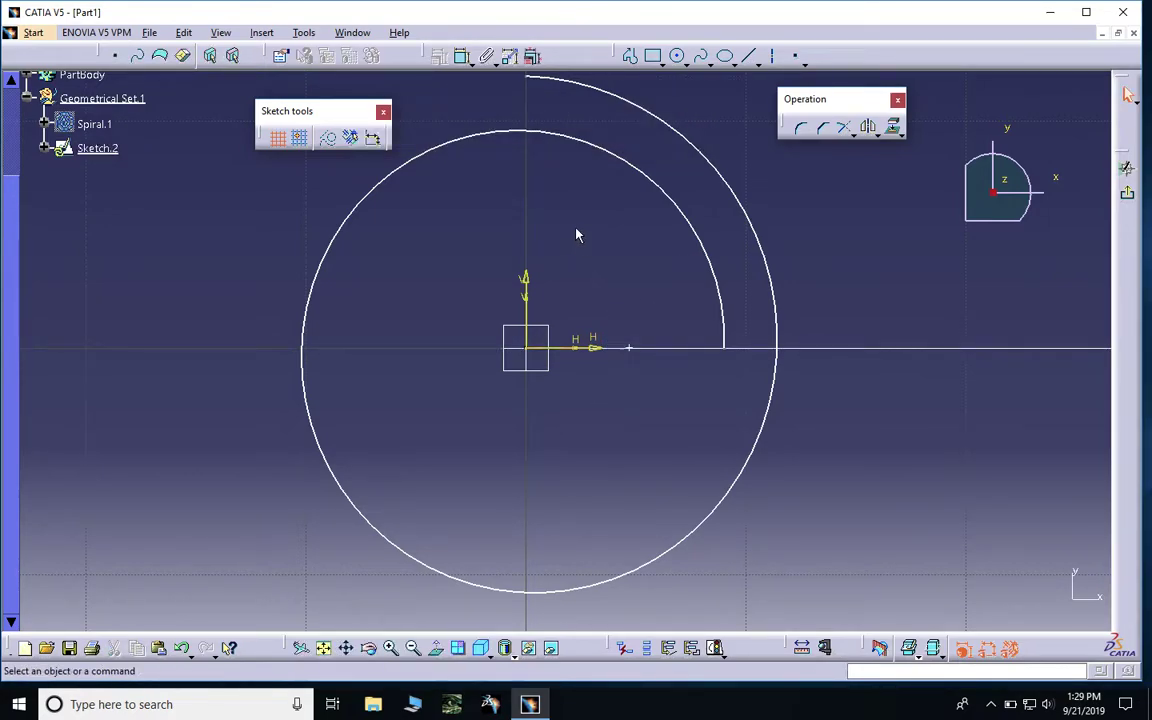
{"action": "left_click", "coordinate": [464, 59]}
{"action": "left_click", "coordinate": [630, 348]}
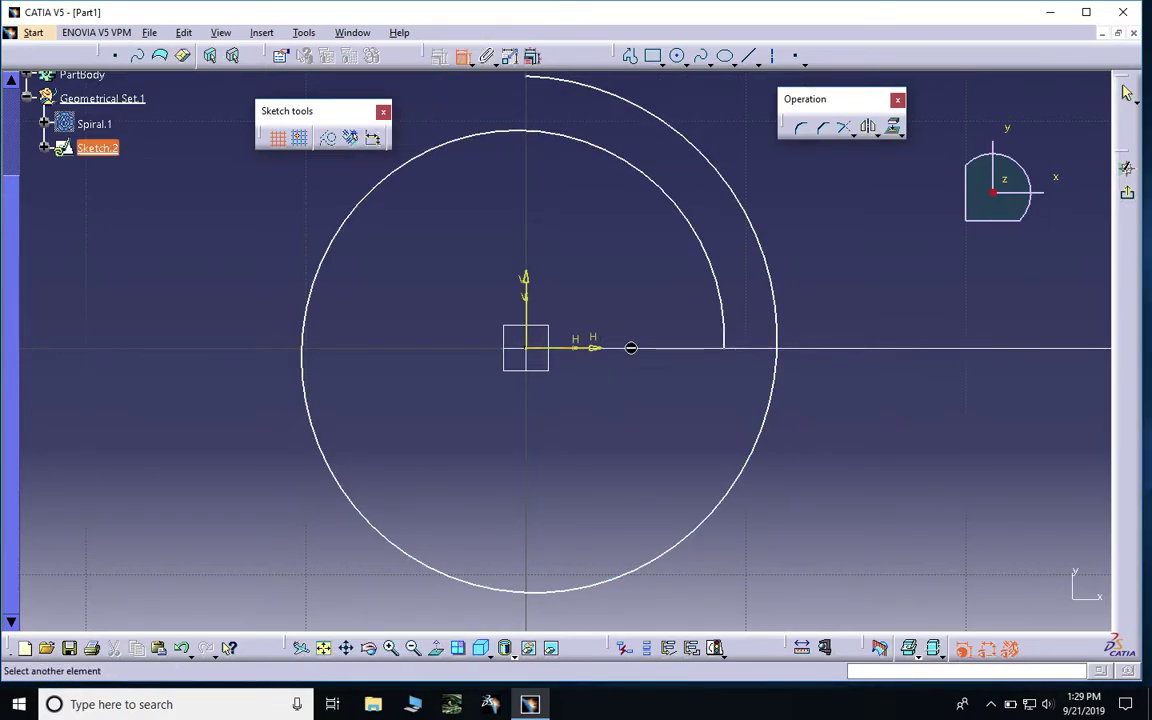
{"action": "left_click", "coordinate": [527, 350]}
{"action": "left_click", "coordinate": [583, 414]}
{"action": "double_click", "coordinate": [583, 414]}
{"action": "type", "text": "4.5"}
{"action": "key", "text": "Return"}
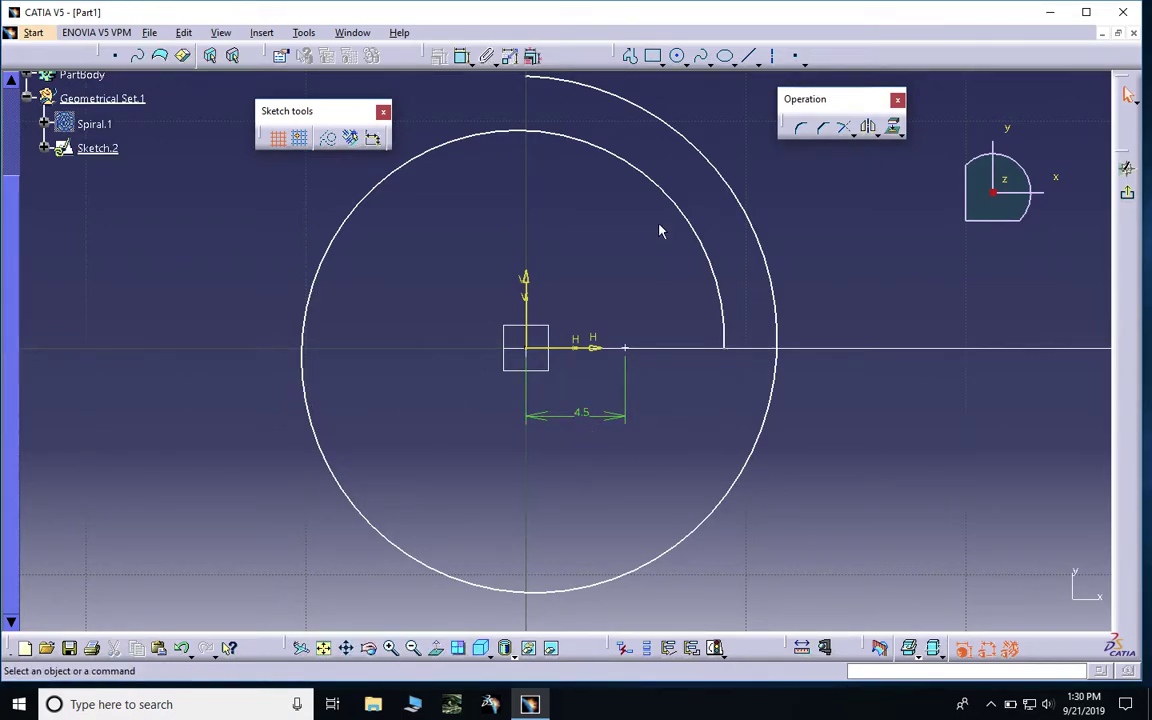
Step: Draw a lower half-circle arc of radius 4.5 mm centered on the point, from the spiral's inner end to the origin
{"action": "left_click", "coordinate": [684, 62]}
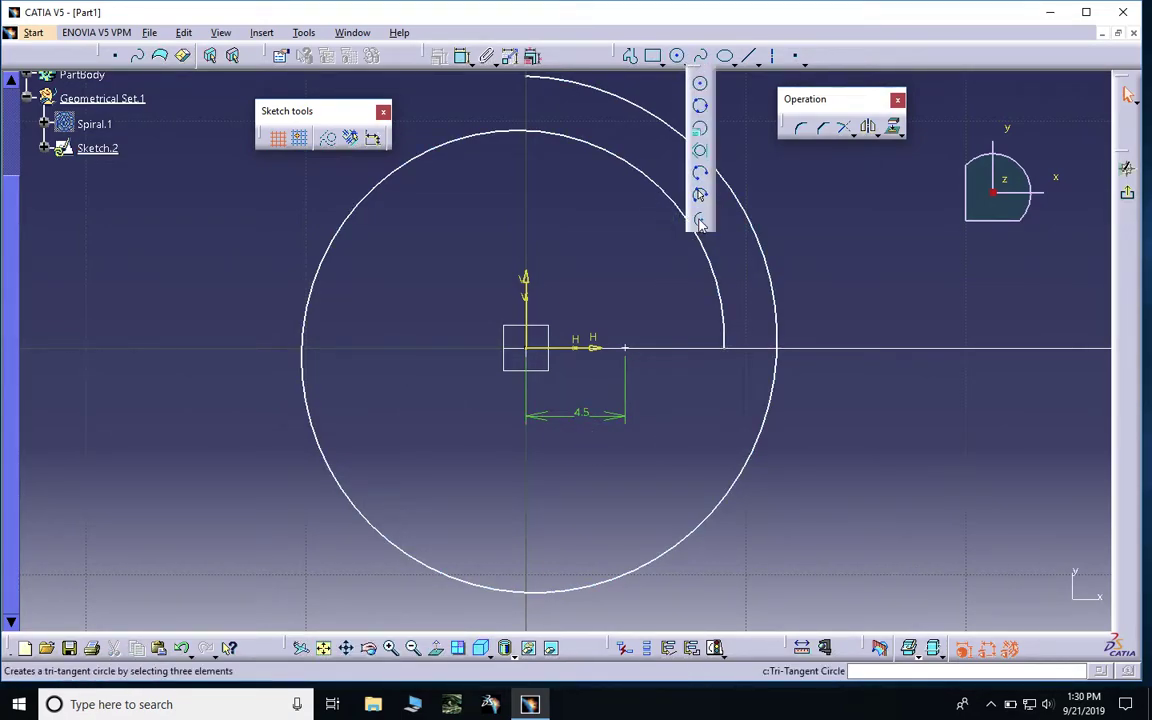
{"action": "left_click", "coordinate": [700, 220]}
{"action": "left_click", "coordinate": [625, 348]}
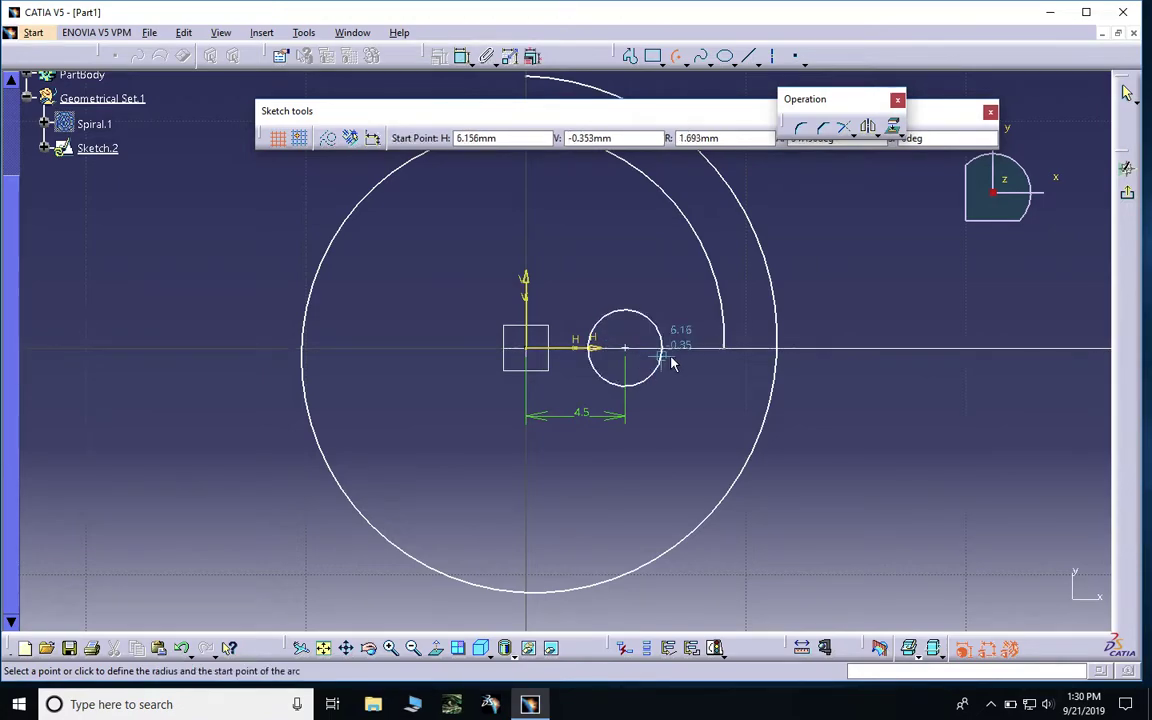
{"action": "left_click", "coordinate": [728, 350]}
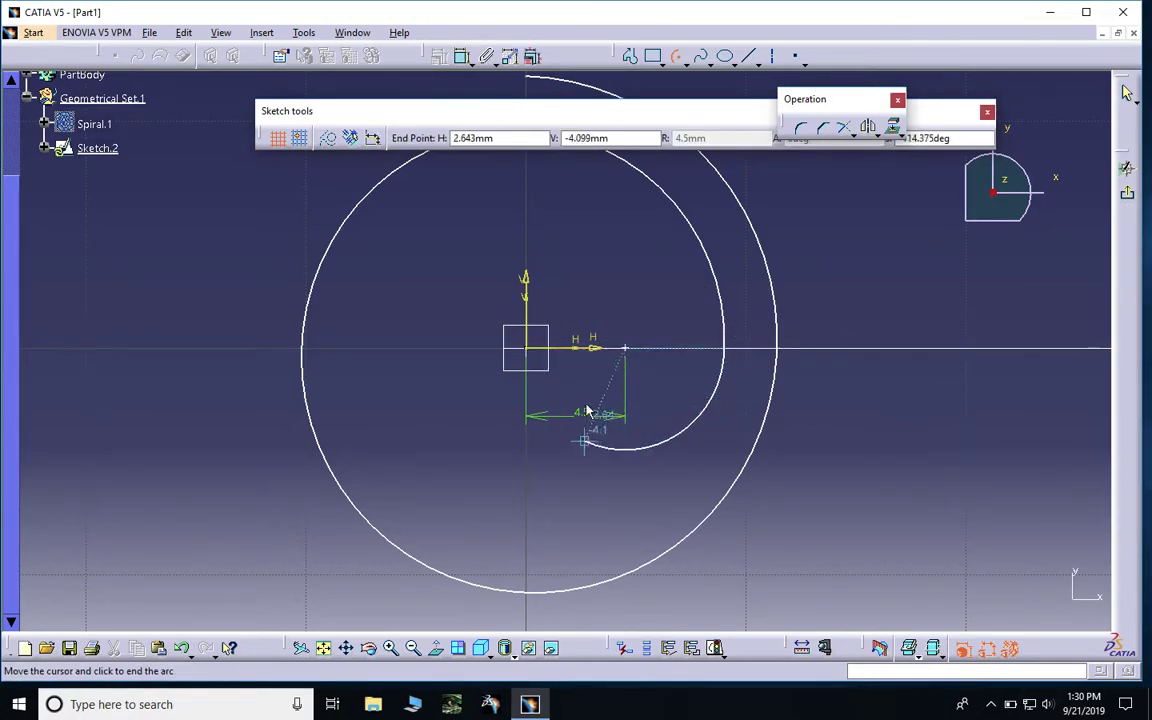
{"action": "left_click", "coordinate": [535, 353]}
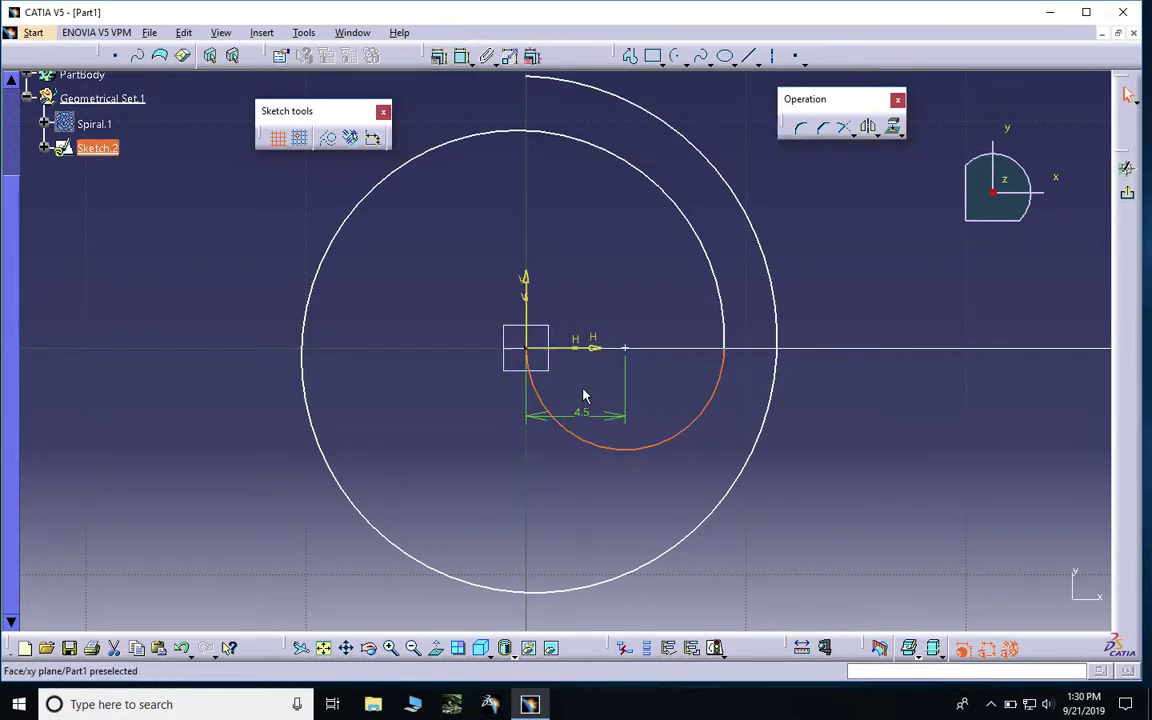
Step: Delete the 4.5 mm dimension and the arc's center point from the sketch
{"action": "right_click", "coordinate": [587, 418]}
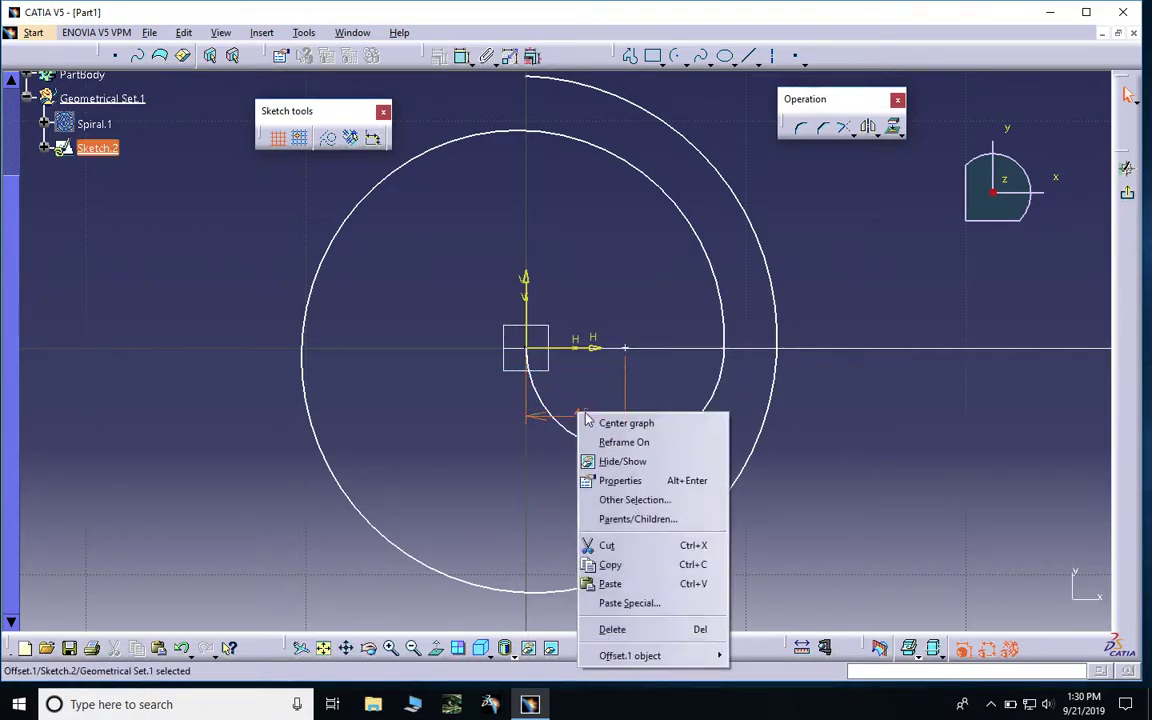
{"action": "left_click", "coordinate": [612, 625]}
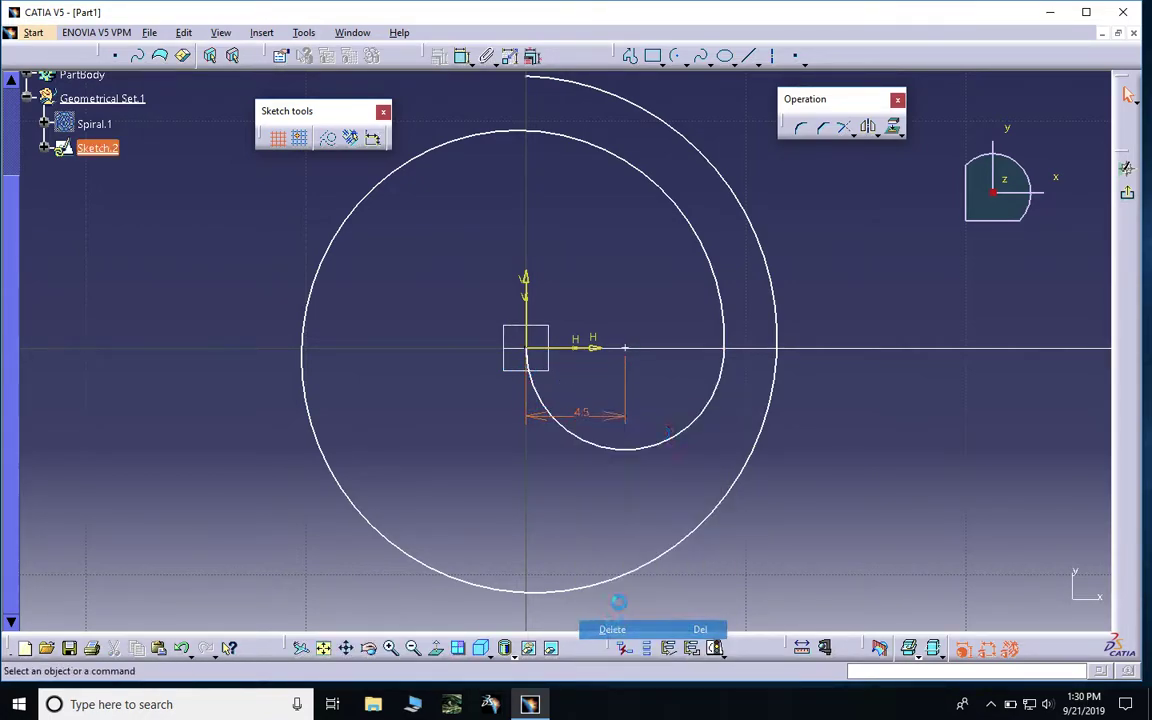
{"action": "right_click", "coordinate": [637, 355]}
{"action": "left_click", "coordinate": [660, 563]}
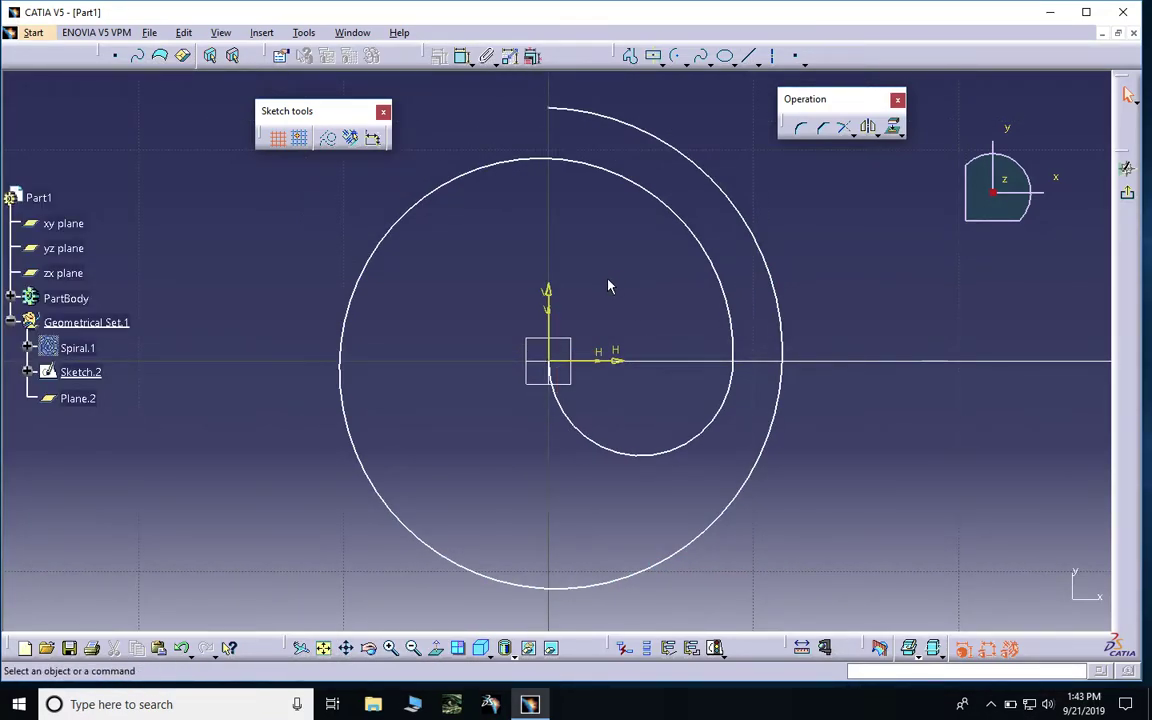
{"action": "middle_click_drag", "start_coordinate": [604, 260], "coordinate": [604, 266]}
{"action": "middle_click_drag", "start_coordinate": [564, 197], "coordinate": [572, 253]}
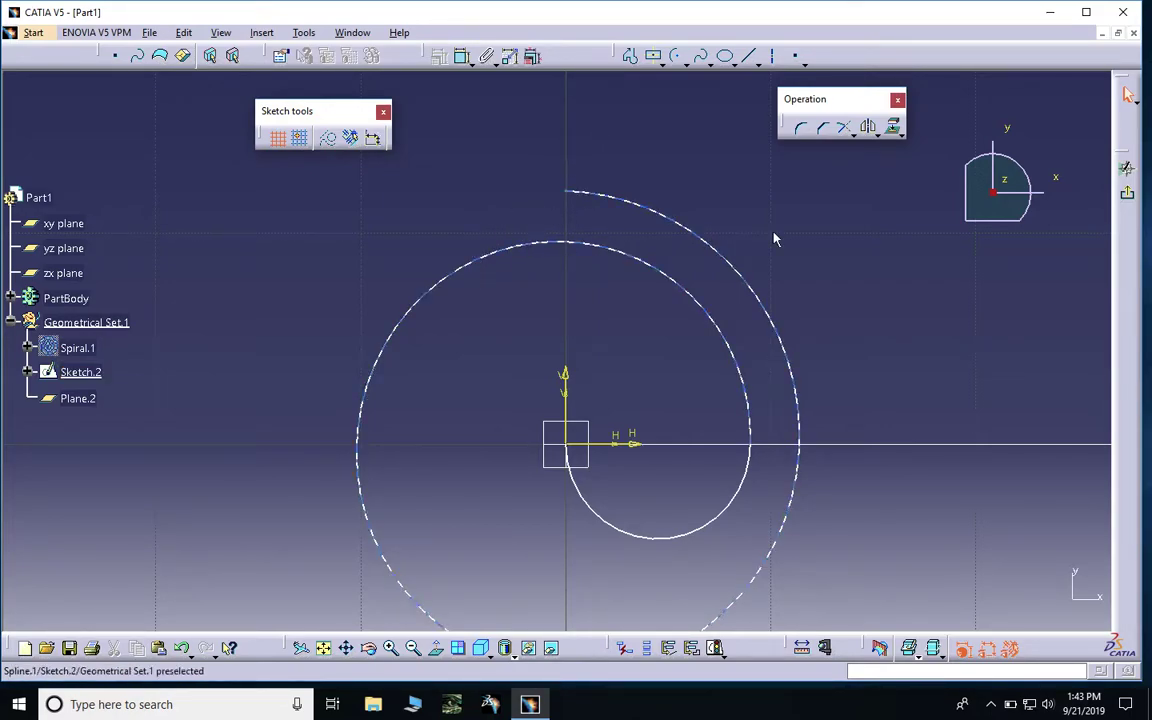
Step: Draw a horizontal line running left from the spiral's outer end, collinear with its tangent, and exit the sketch
{"action": "left_click", "coordinate": [669, 221]}
{"action": "left_click", "coordinate": [571, 268]}
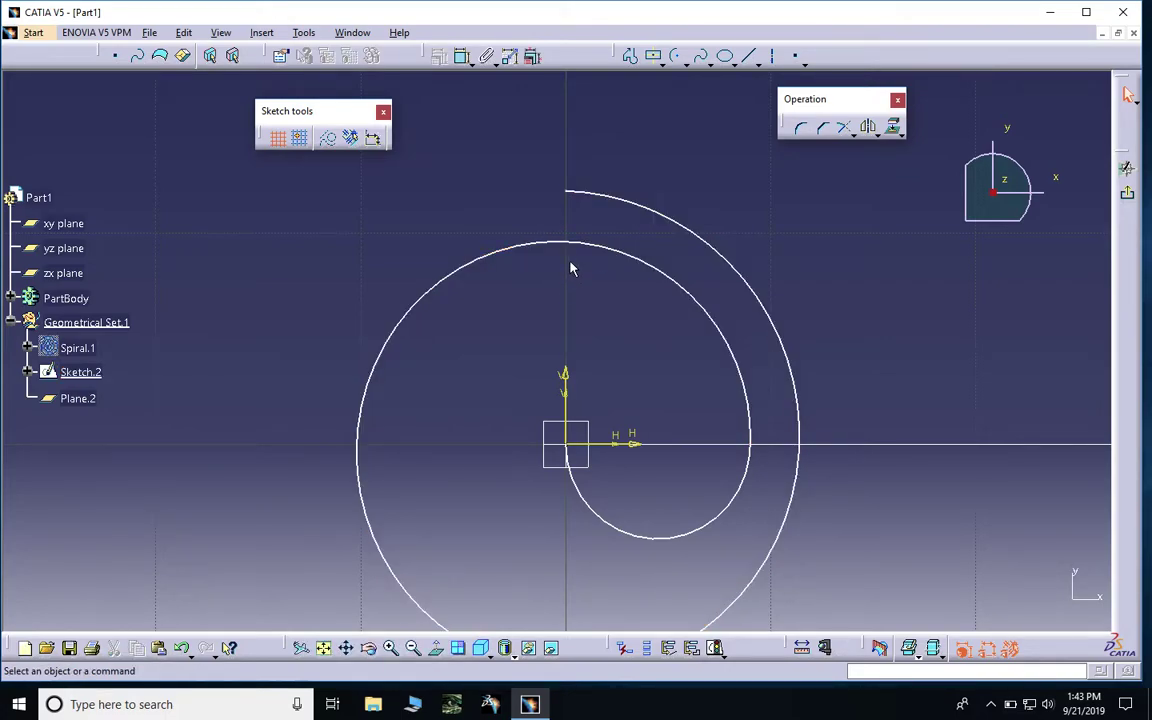
{"action": "left_click", "coordinate": [748, 55]}
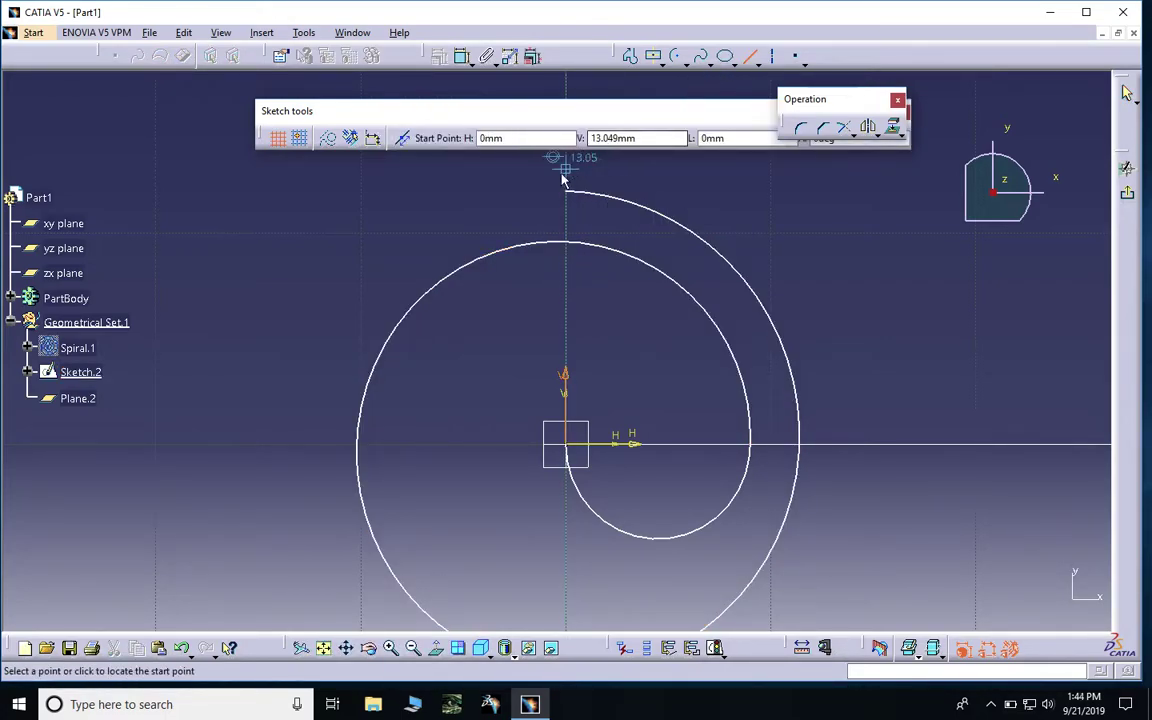
{"action": "left_click", "coordinate": [566, 192]}
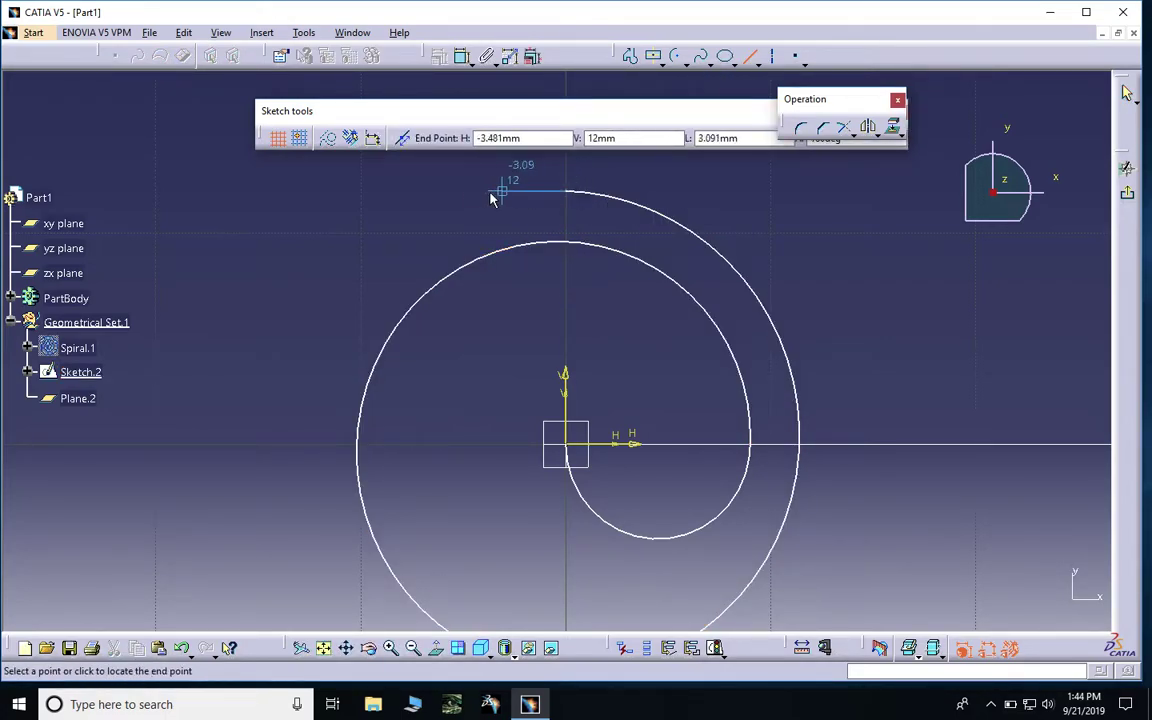
{"action": "left_click", "coordinate": [407, 192]}
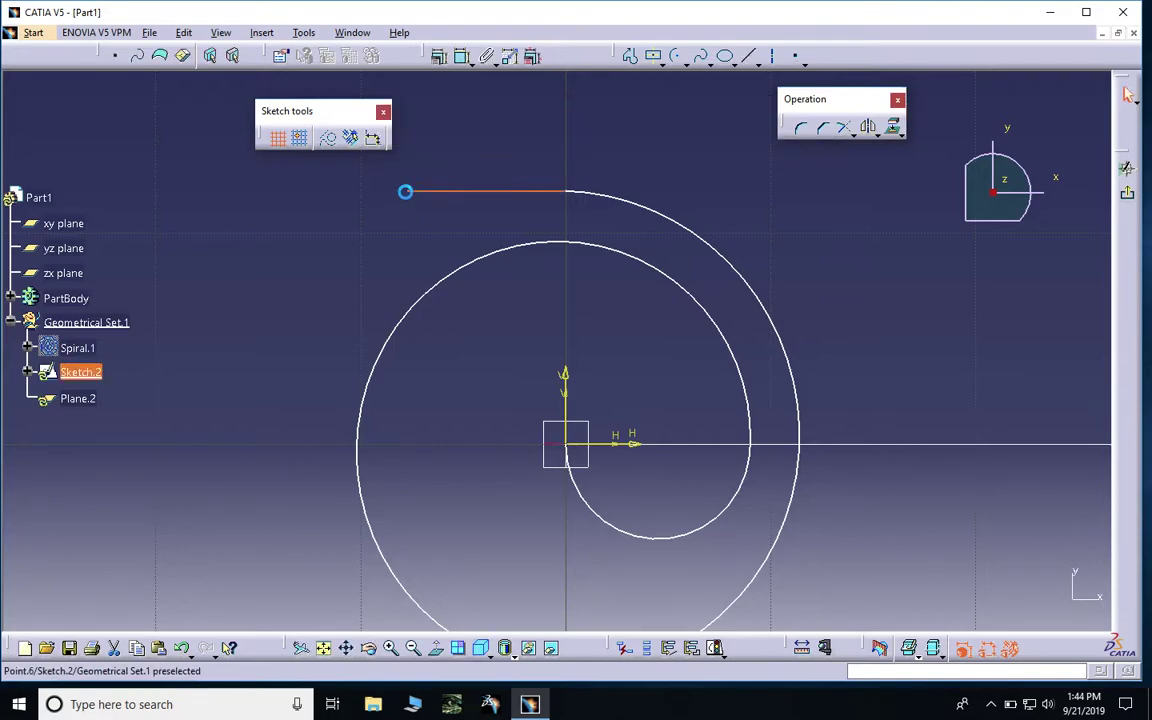
{"action": "left_click", "coordinate": [417, 196]}
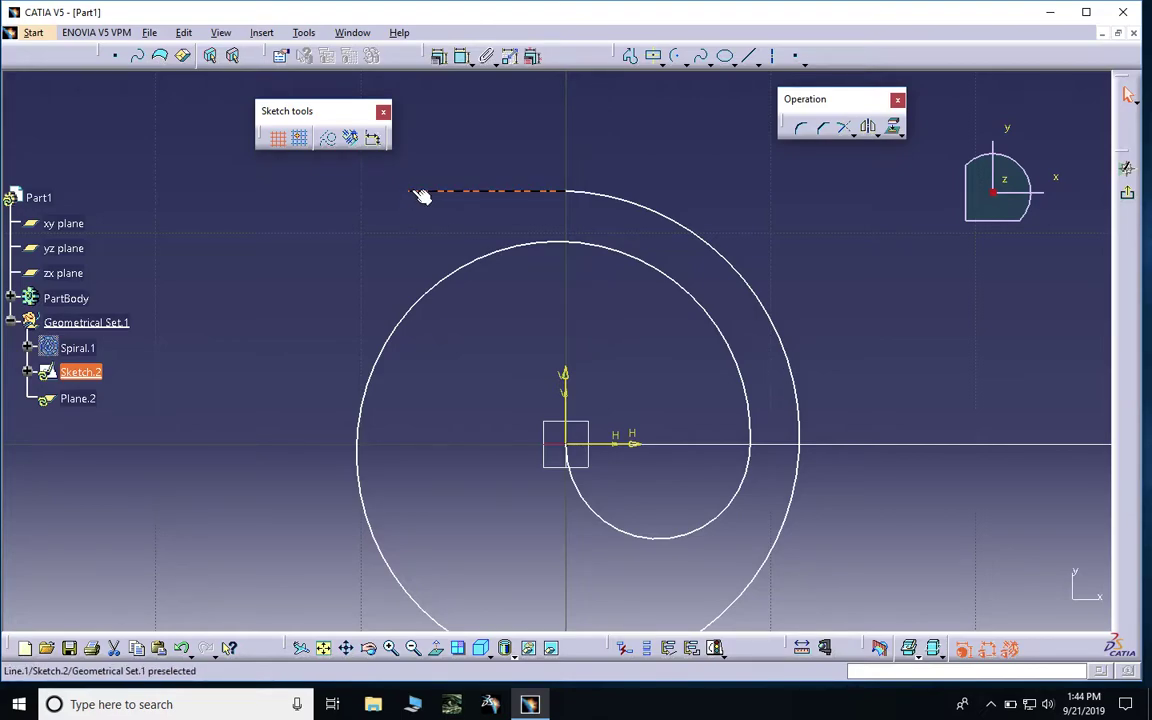
{"action": "left_click", "coordinate": [412, 205]}
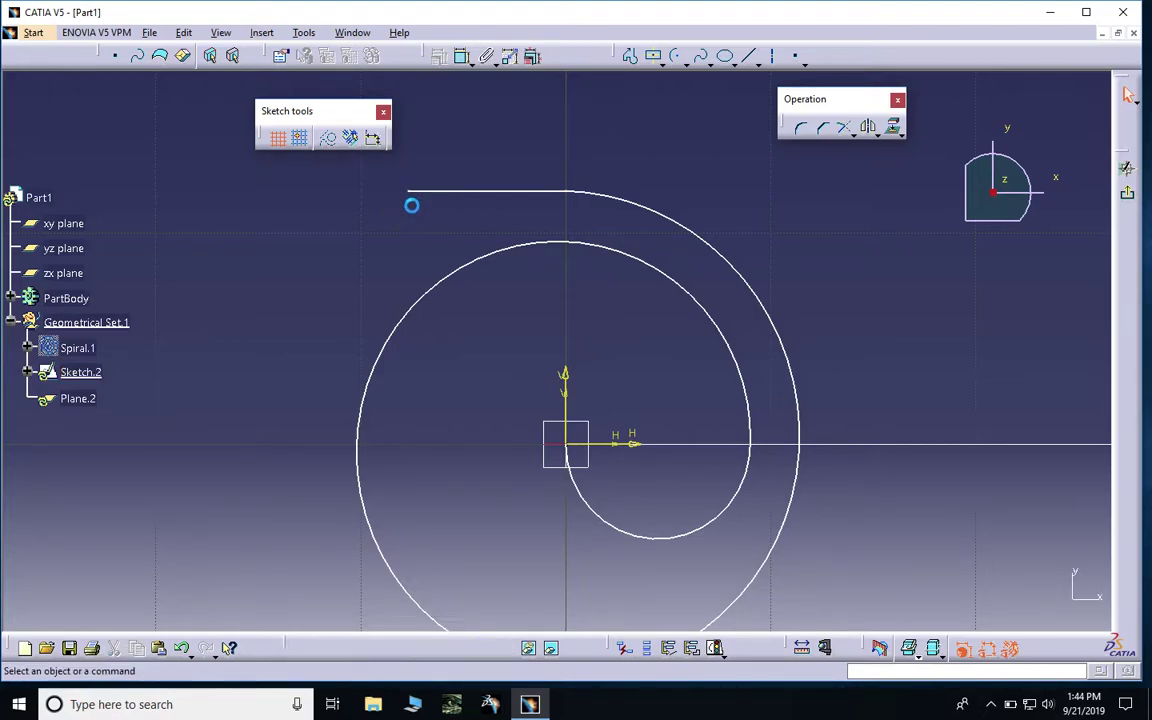
{"action": "left_click", "coordinate": [1128, 95]}
{"action": "left_click", "coordinate": [785, 343]}
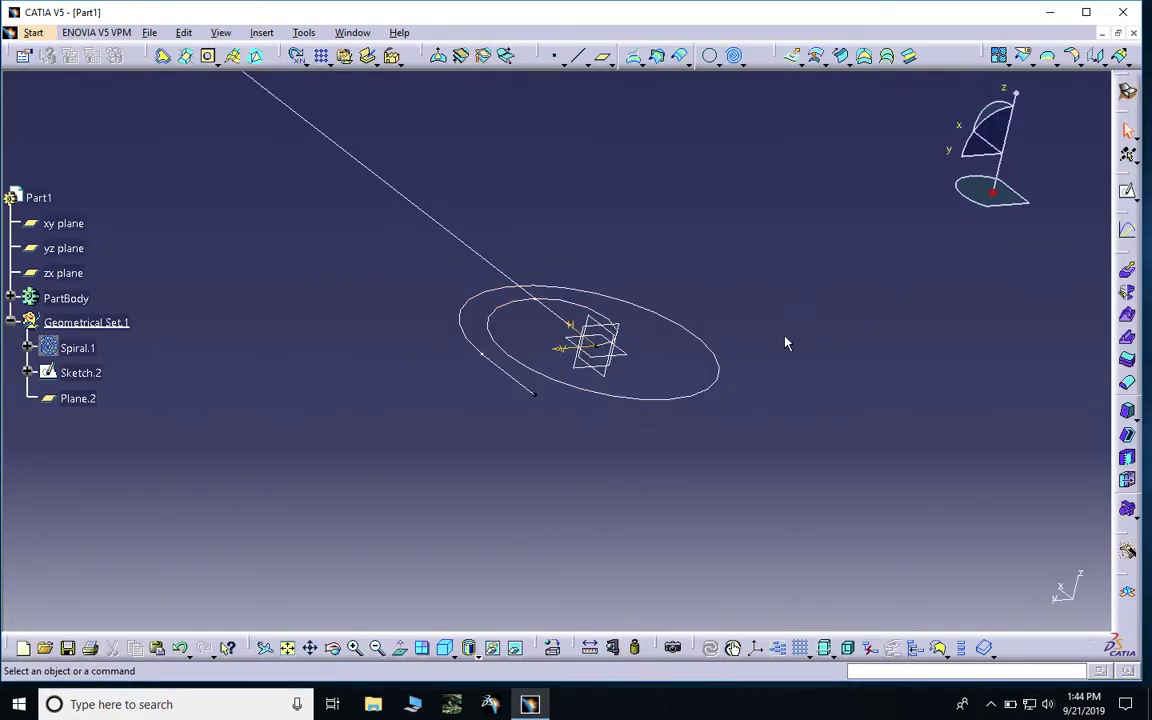
Step: Create a plane normal to the spiral sketch curve at the free end of its straight line
{"action": "middle_click_drag", "start_coordinate": [733, 435], "coordinate": [743, 311], "text": "ctrl"}
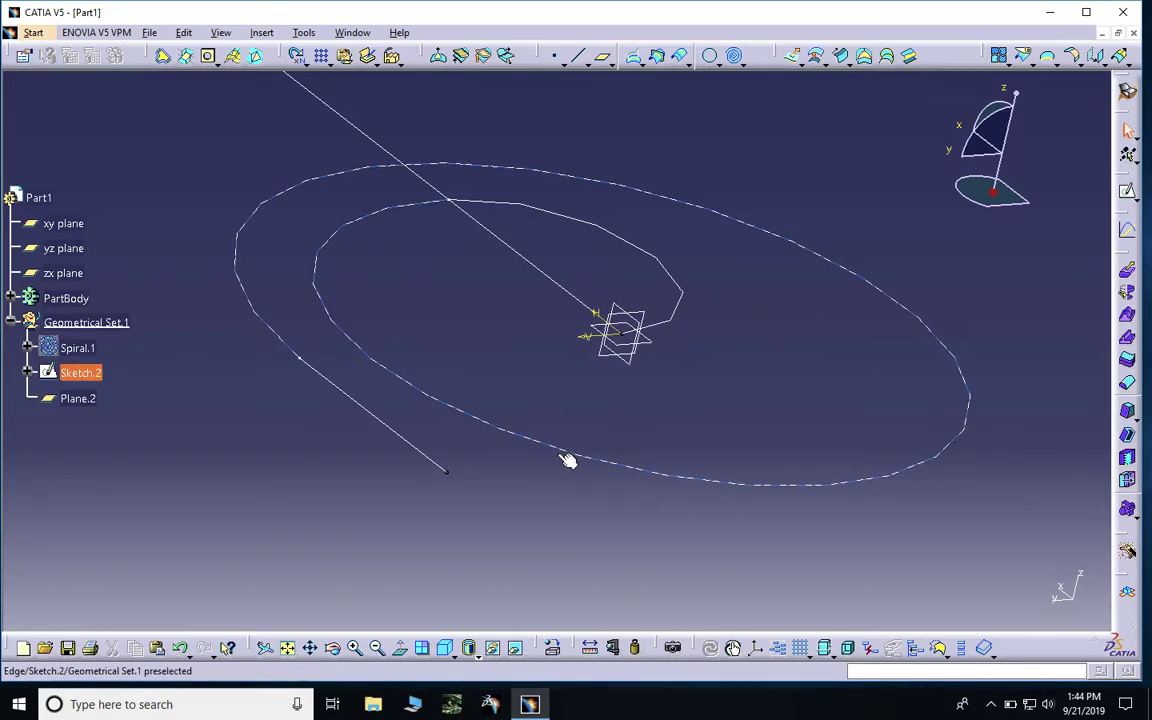
{"action": "left_click", "coordinate": [604, 56]}
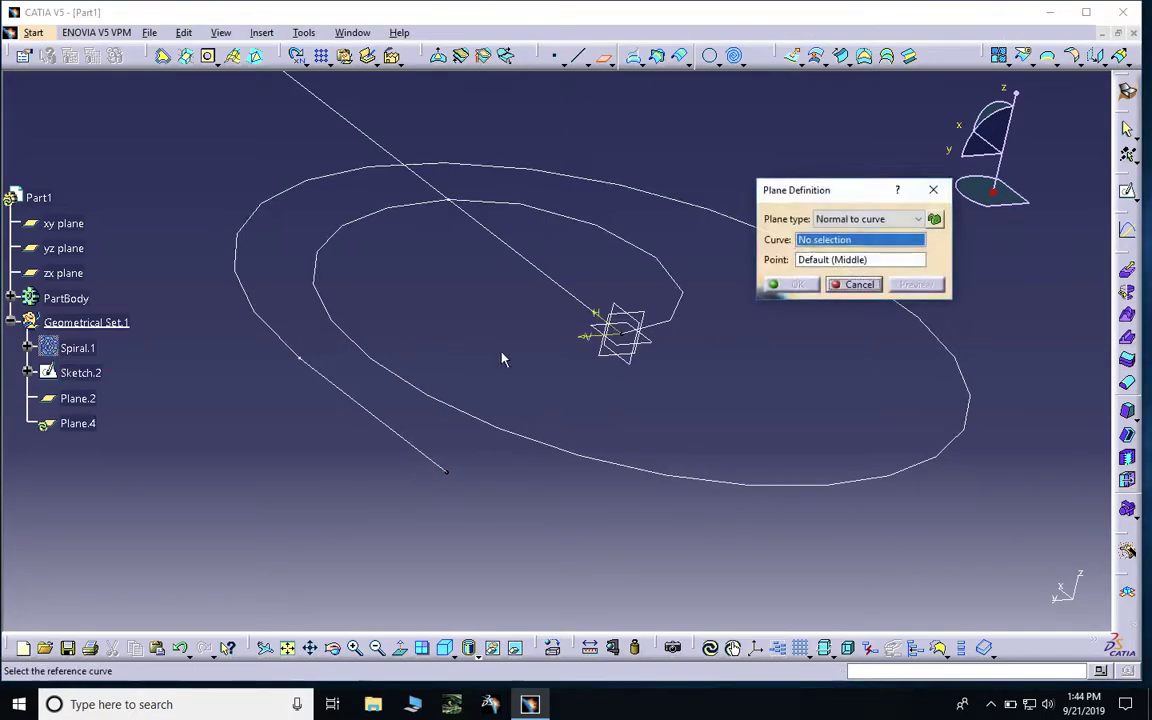
{"action": "left_click", "coordinate": [427, 456]}
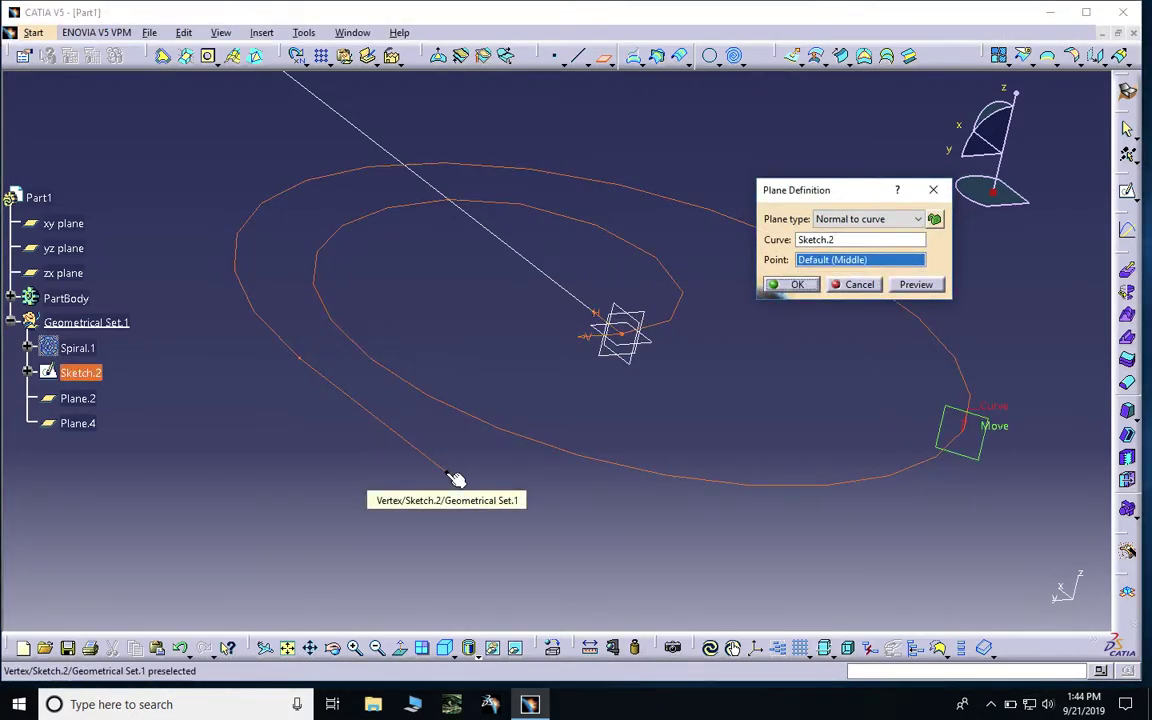
{"action": "left_click", "coordinate": [455, 479]}
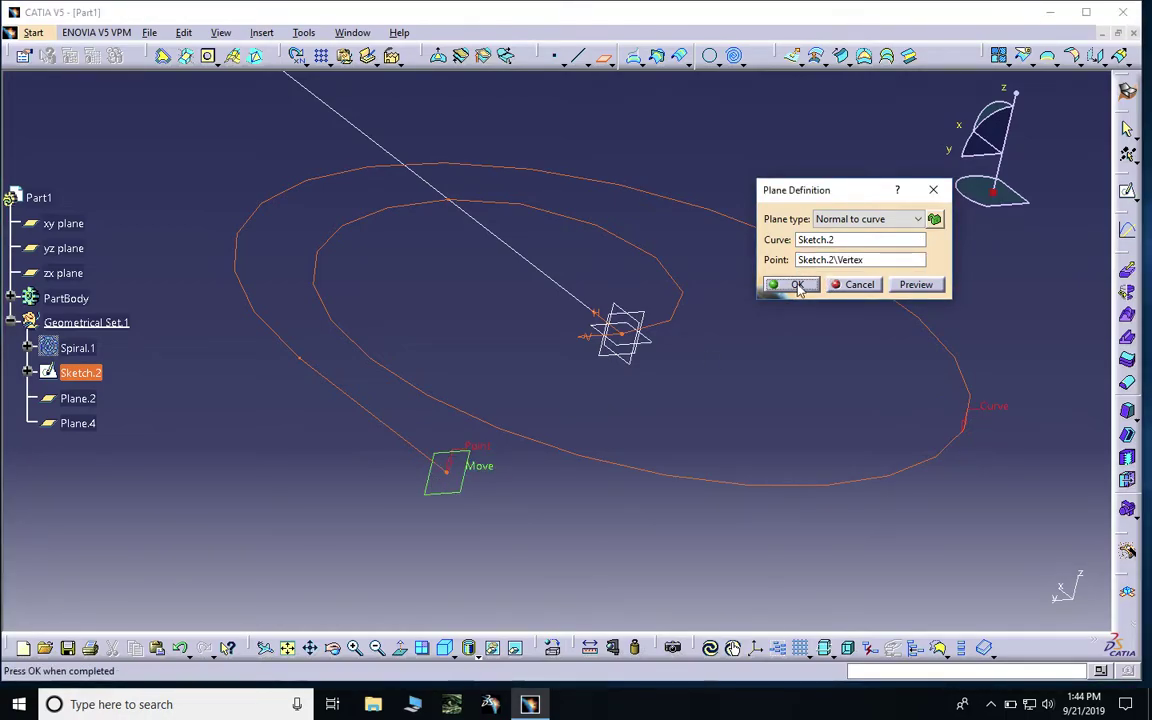
{"action": "left_click", "coordinate": [790, 284]}
Step: Start a sketch on the new normal plane and project the spiral sketch onto it
{"action": "left_click", "coordinate": [467, 488]}
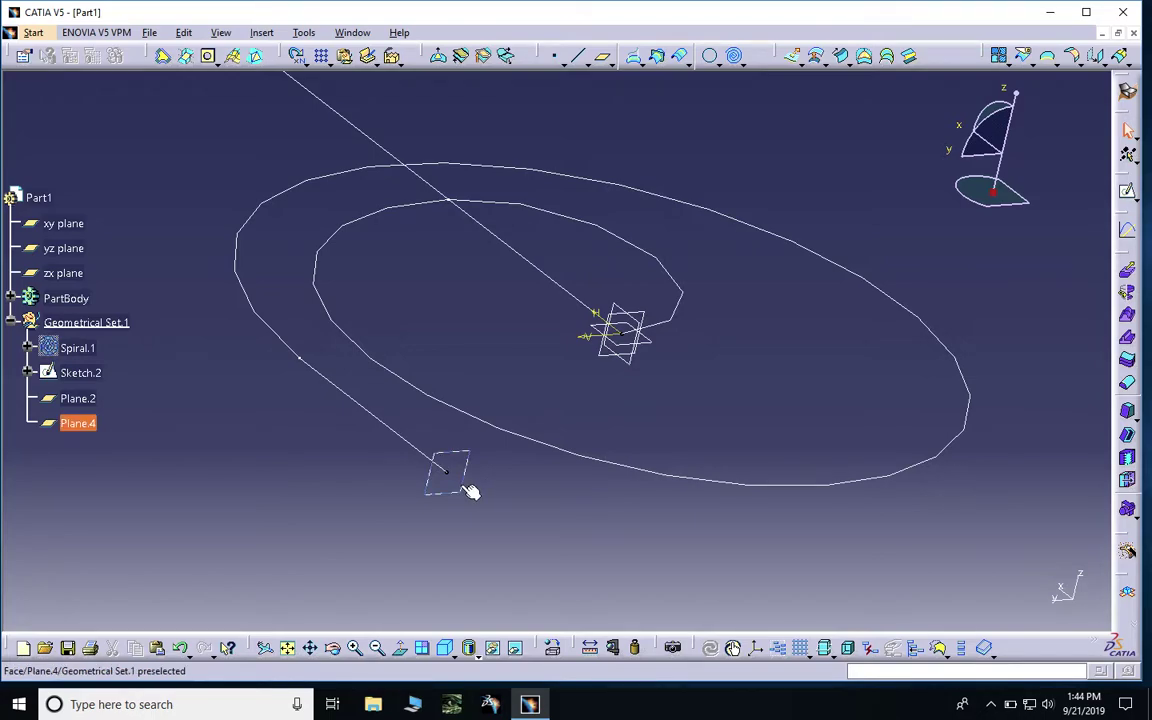
{"action": "left_click", "coordinate": [1127, 191]}
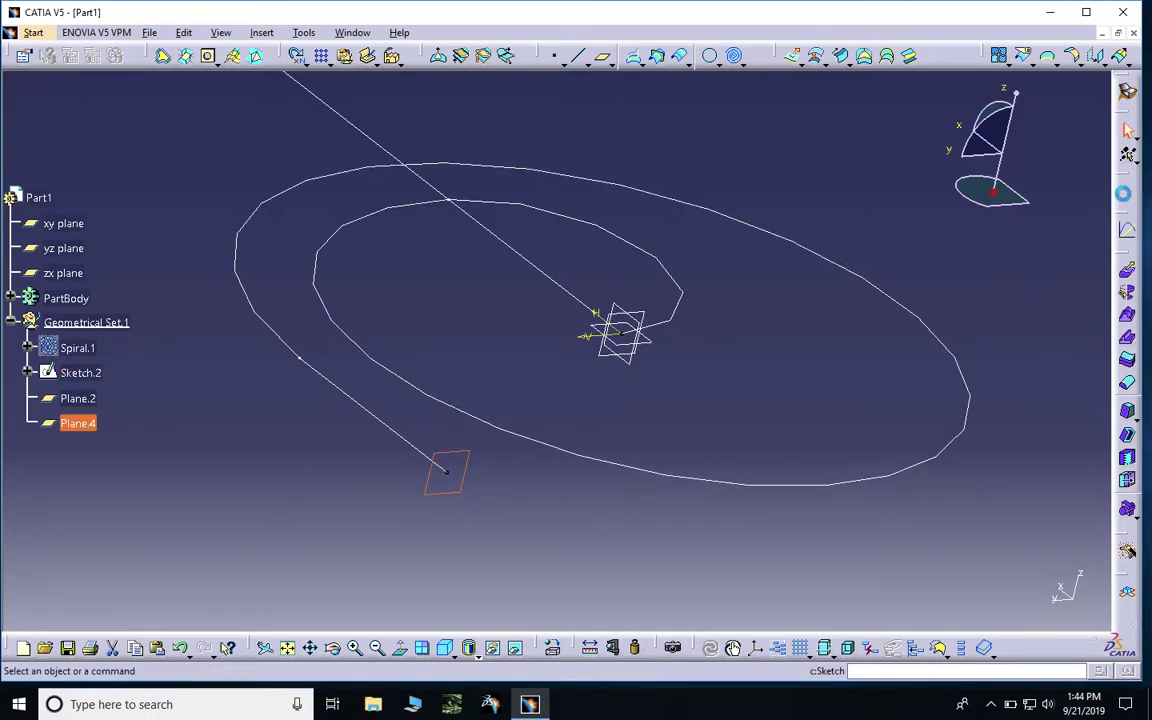
{"action": "middle_click_drag", "start_coordinate": [551, 419], "coordinate": [480, 322]}
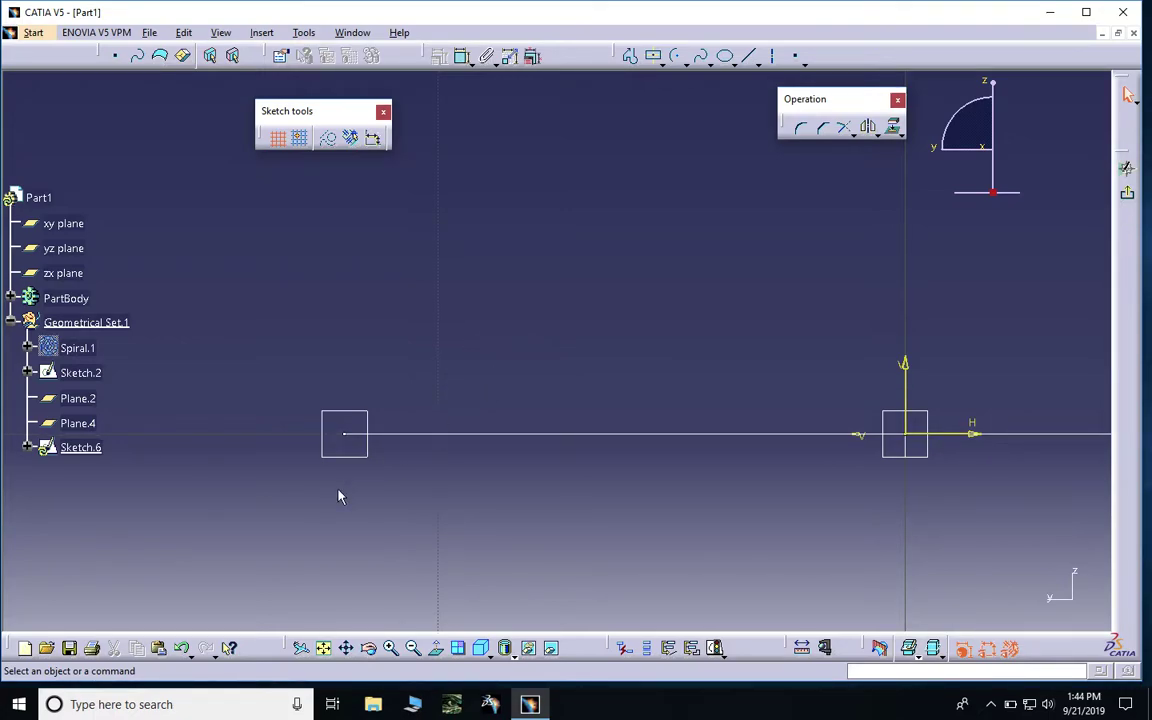
{"action": "mouse_move", "coordinate": [338, 497]}
{"action": "middle_mouse_down"}
{"action": "mouse_move", "coordinate": [337, 380]}
{"action": "mouse_move", "coordinate": [604, 365]}
{"action": "middle_mouse_up"}
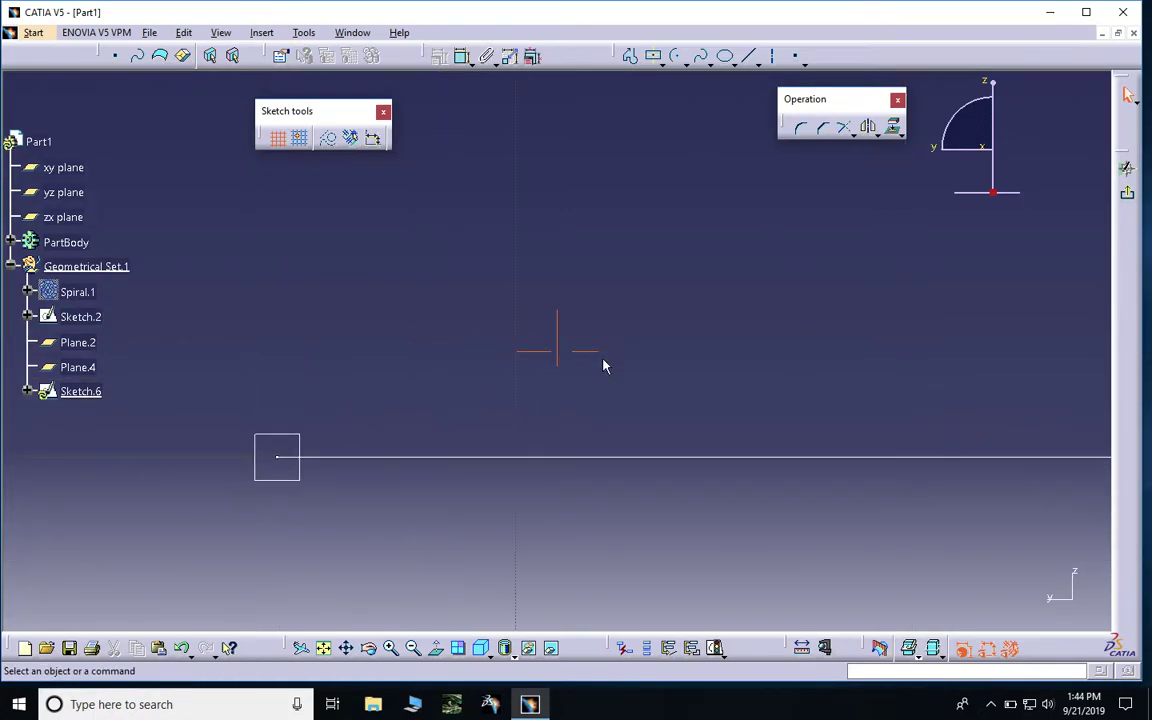
{"action": "left_click", "coordinate": [893, 127]}
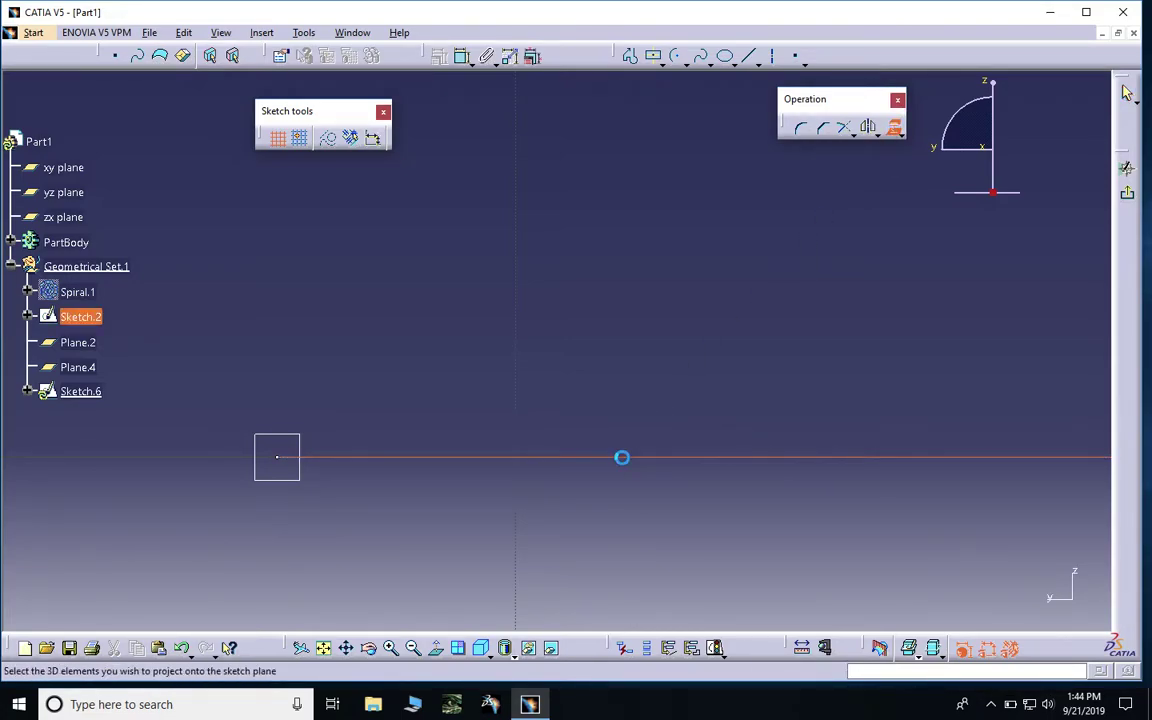
{"action": "left_click", "coordinate": [620, 458]}
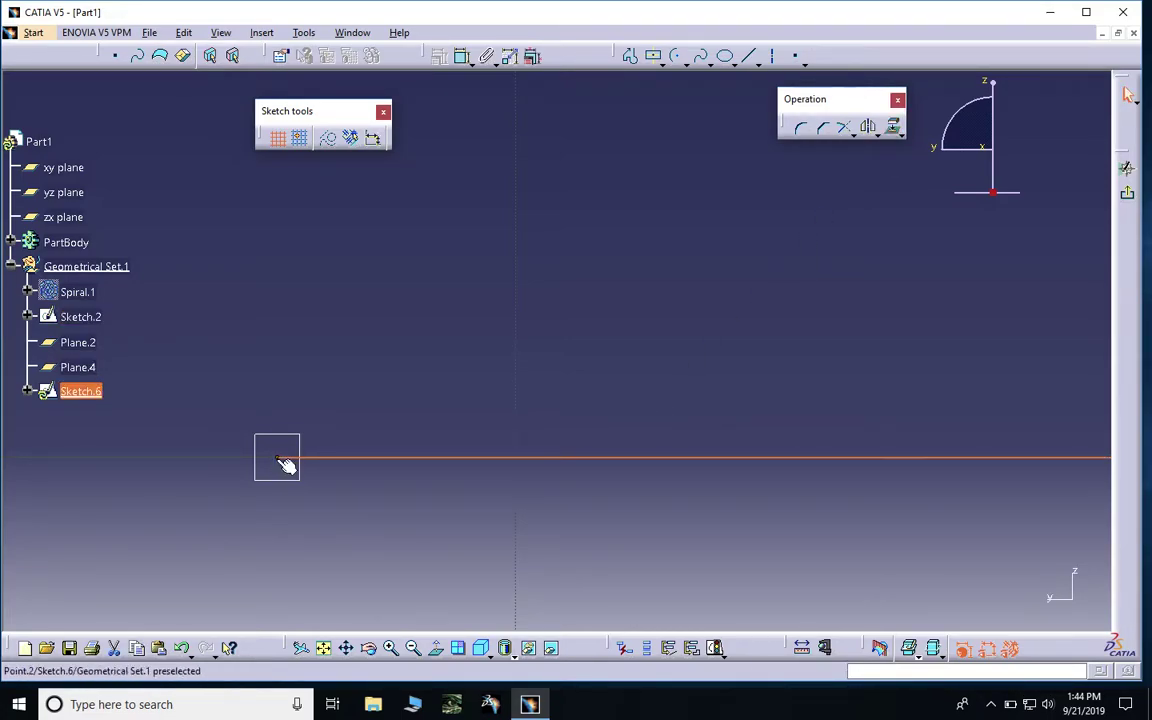
{"action": "key", "text": "Escape"}
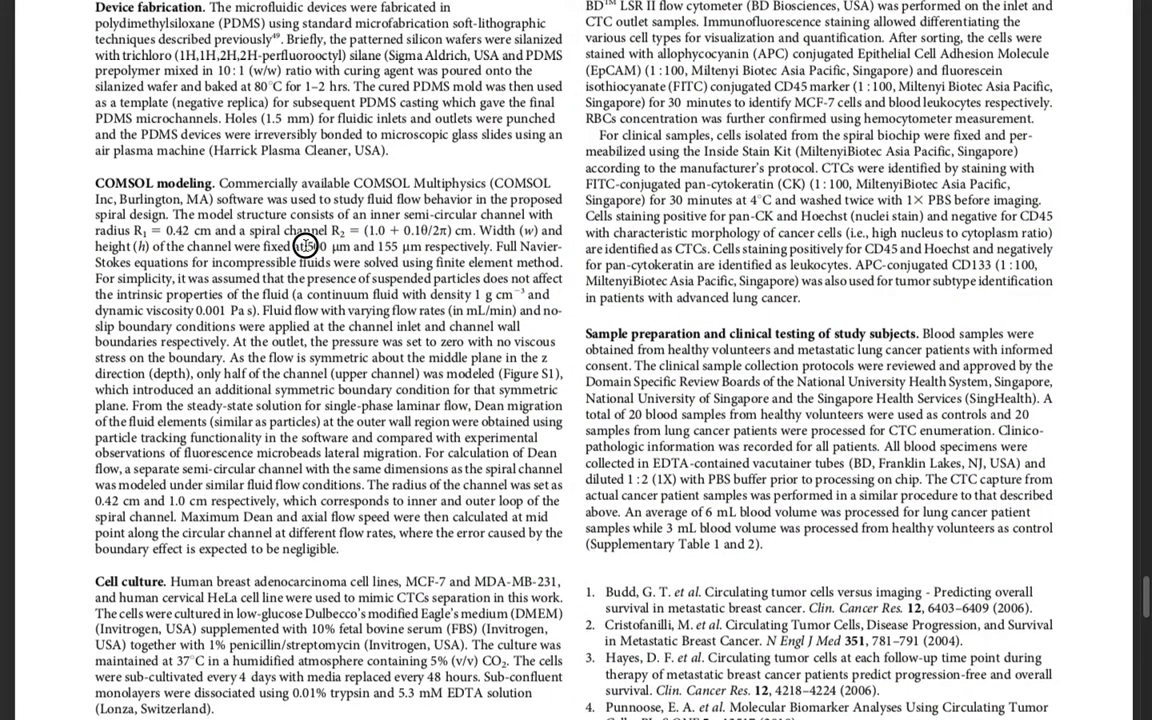
Step: Switch to the research paper and look up the channel width and height in its COMSOL modeling section
{"action": "left_click_drag", "start_coordinate": [305, 245], "coordinate": [396, 245]}
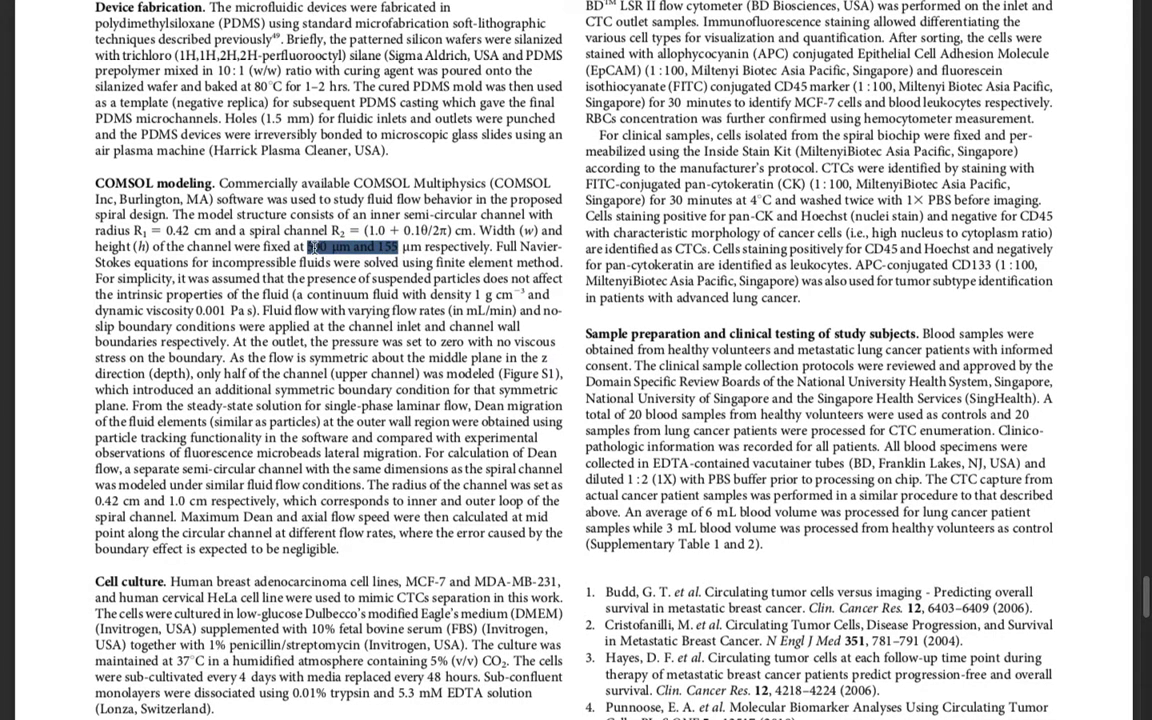
{"action": "double_click", "coordinate": [315, 246]}
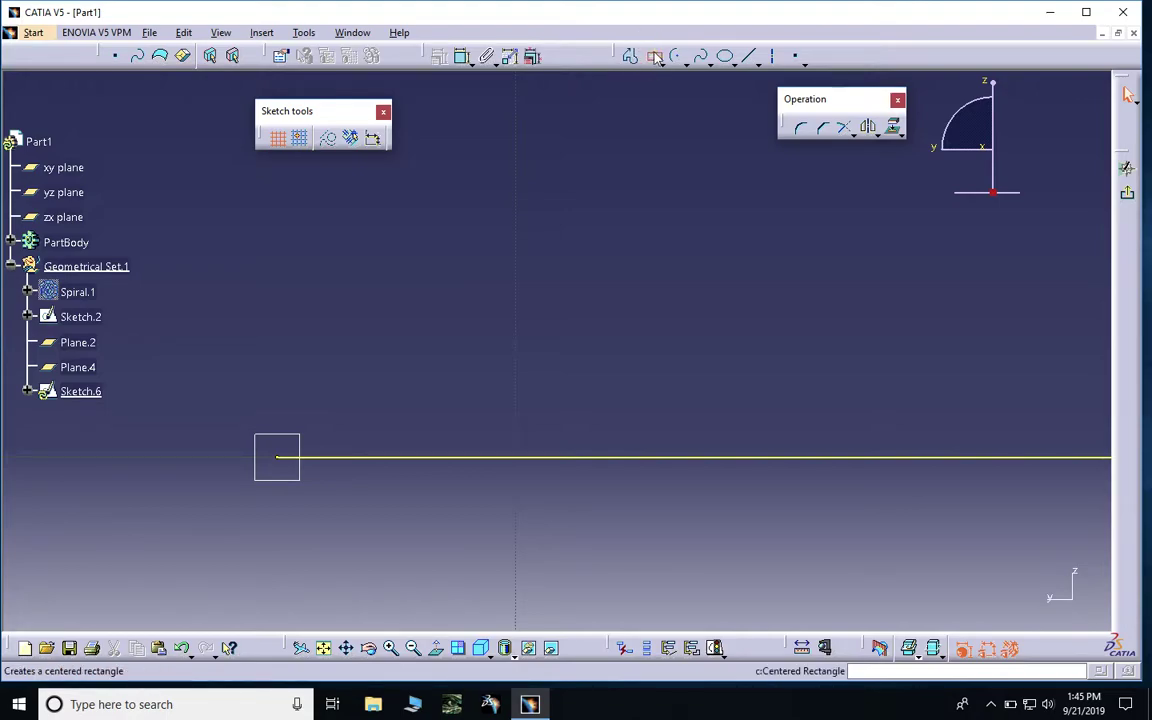
Step: Back in CATIA, sketch a centered rectangle about 0.2 mm high on the left end point of the projected line
{"action": "left_click", "coordinate": [653, 55]}
{"action": "left_click", "coordinate": [280, 458]}
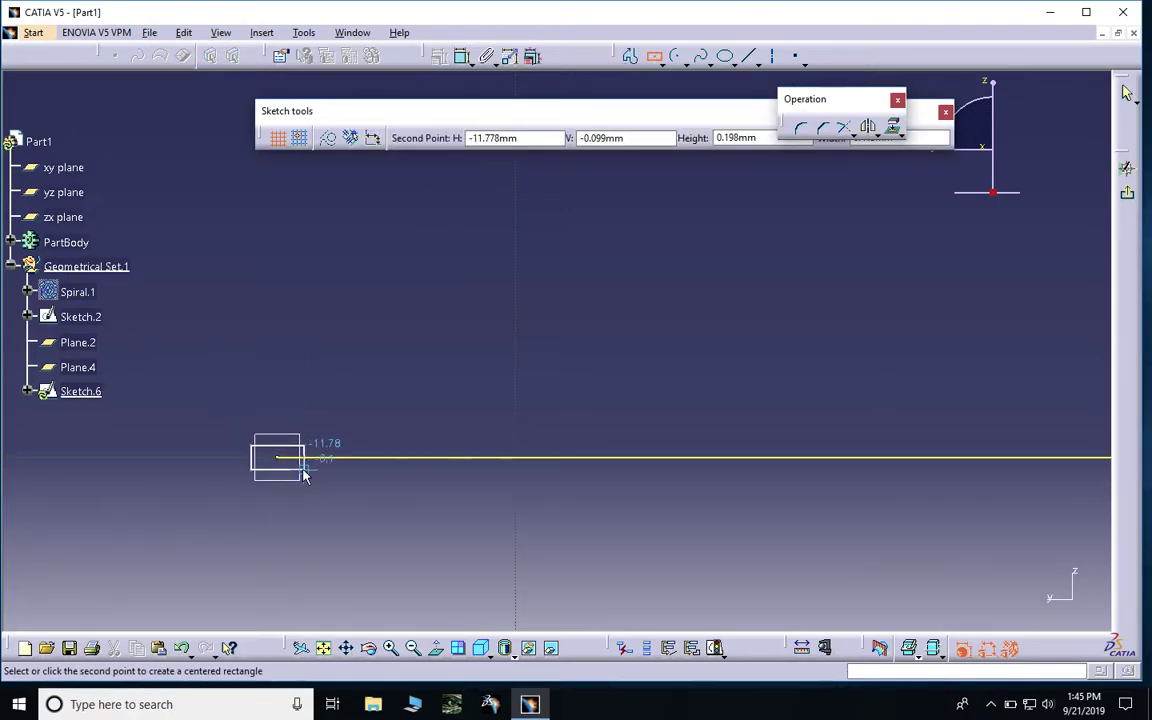
{"action": "left_click", "coordinate": [305, 478]}
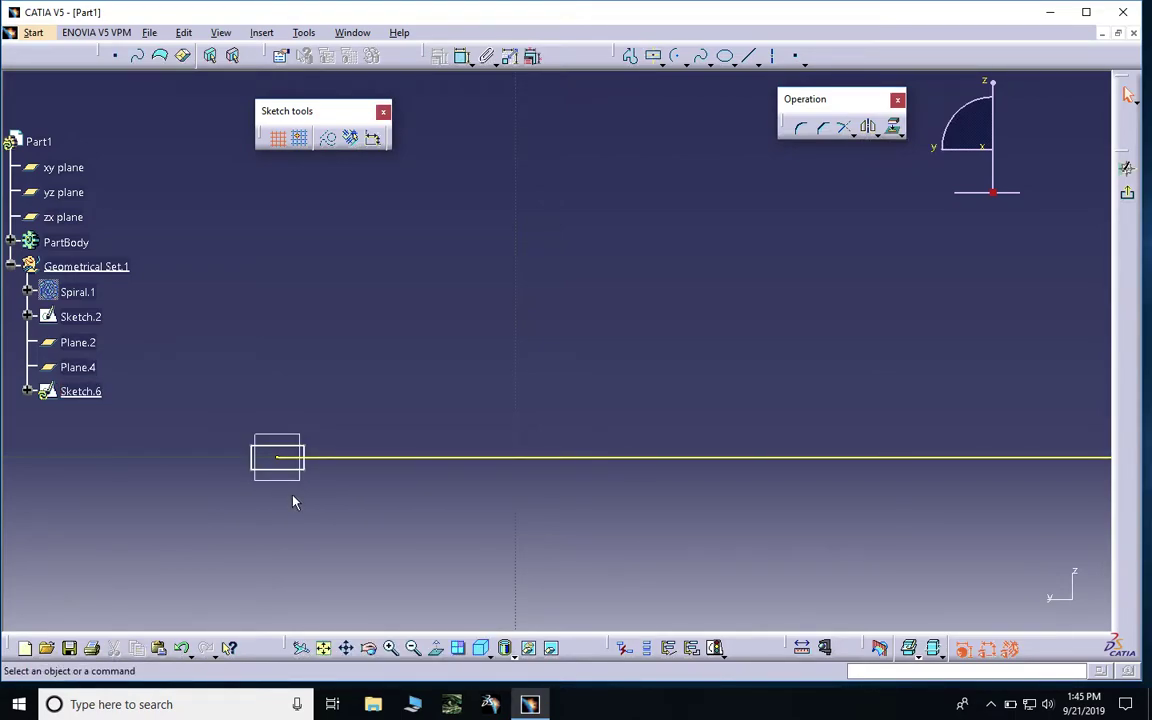
{"action": "middle_click_drag", "start_coordinate": [291, 504], "coordinate": [769, 380]}
{"action": "left_click", "coordinate": [463, 54]}
{"action": "left_click", "coordinate": [630, 313]}
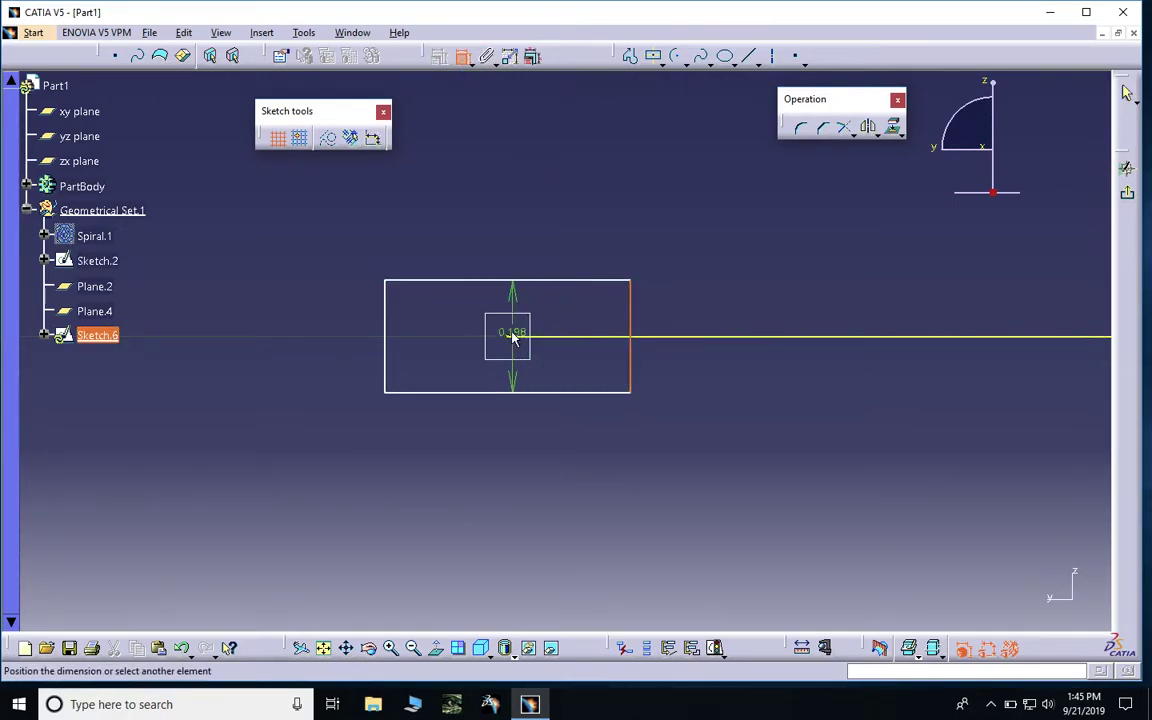
{"action": "left_click", "coordinate": [513, 333]}
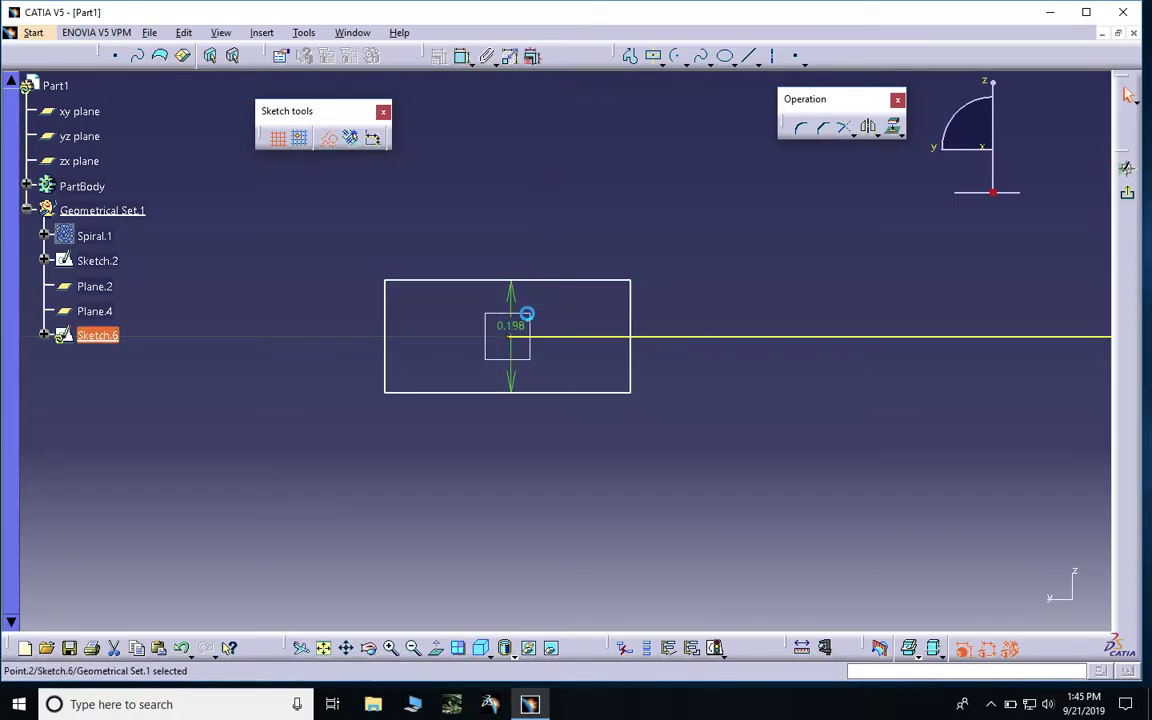
{"action": "right_click", "coordinate": [488, 305]}
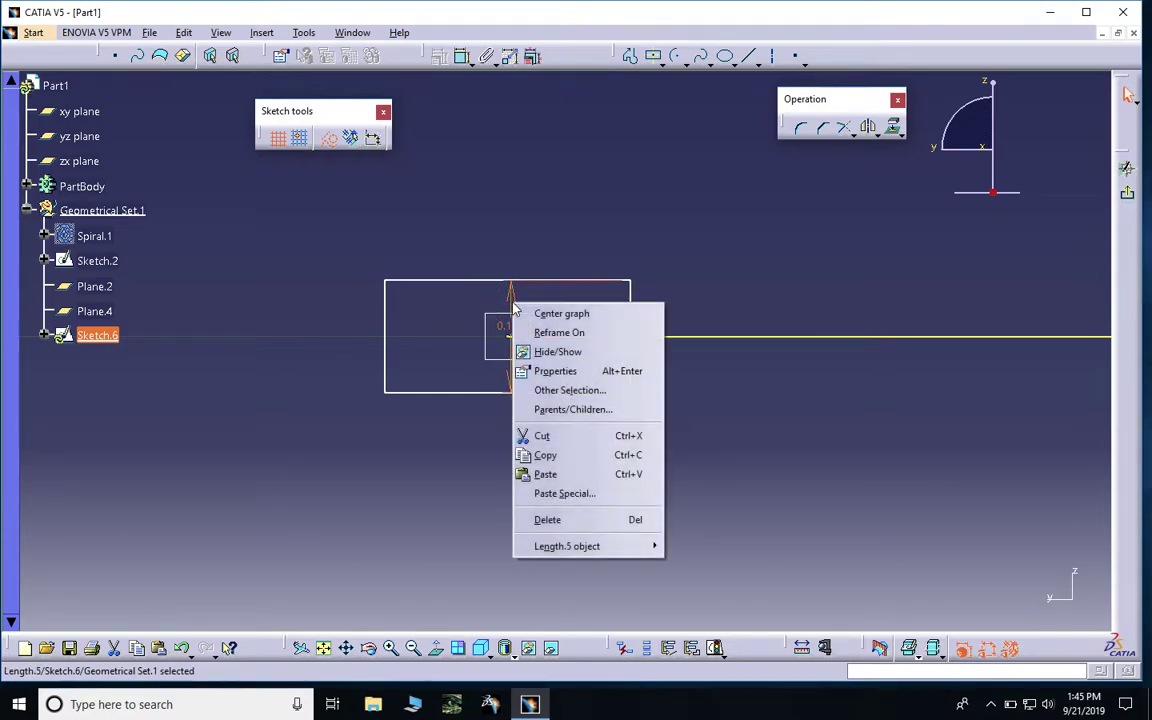
{"action": "left_click", "coordinate": [545, 517]}
Step: Constrain the rectangle's right edge to 0.250 mm from the projected line's end point
{"action": "left_click", "coordinate": [460, 56]}
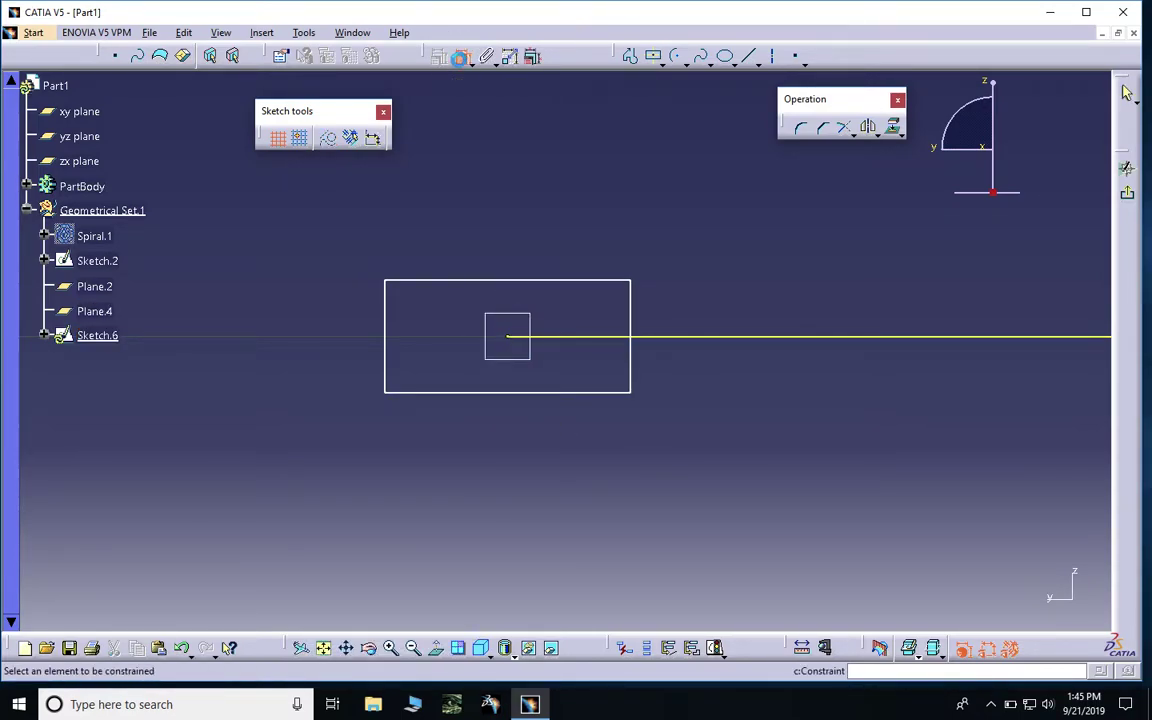
{"action": "left_click", "coordinate": [513, 337]}
{"action": "left_click", "coordinate": [630, 300]}
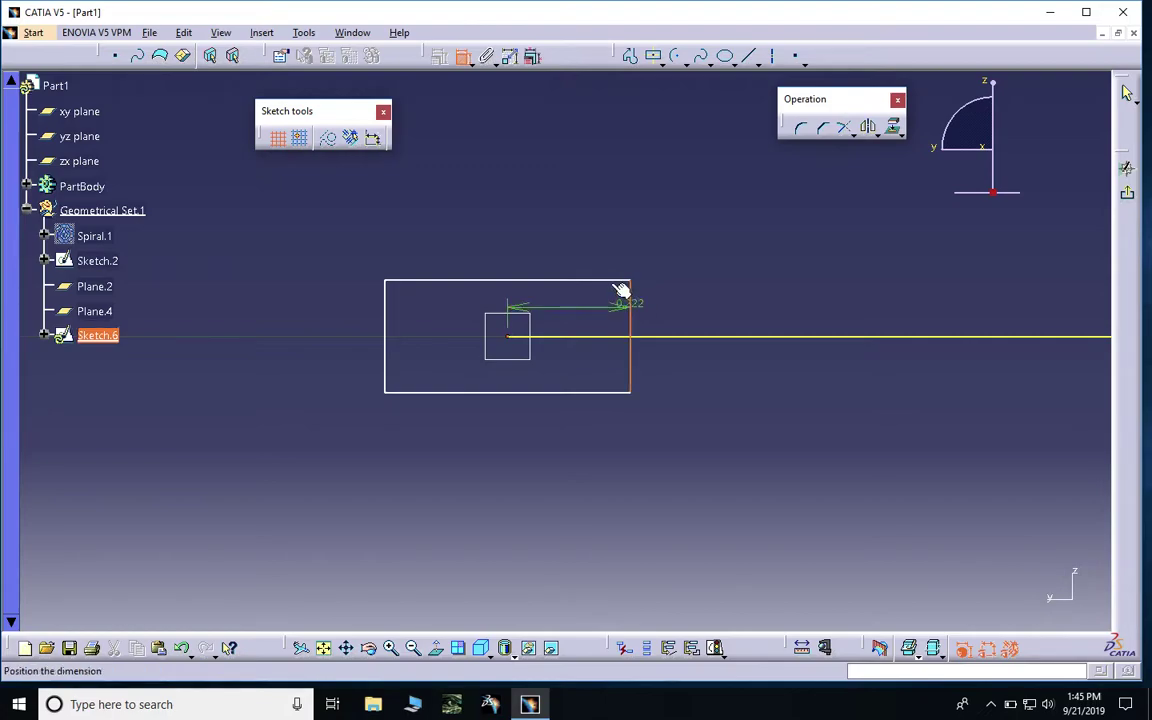
{"action": "left_click", "coordinate": [578, 232]}
{"action": "double_click", "coordinate": [578, 232]}
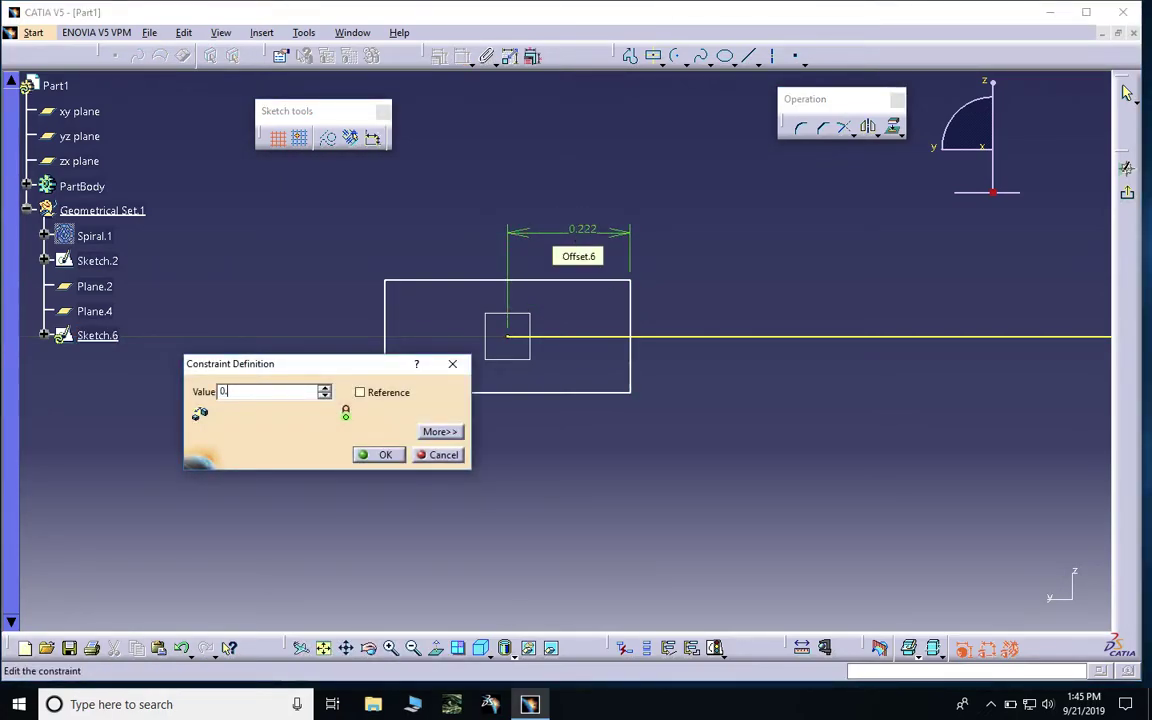
{"action": "type", "text": "0.250"}
{"action": "key", "text": "Return"}
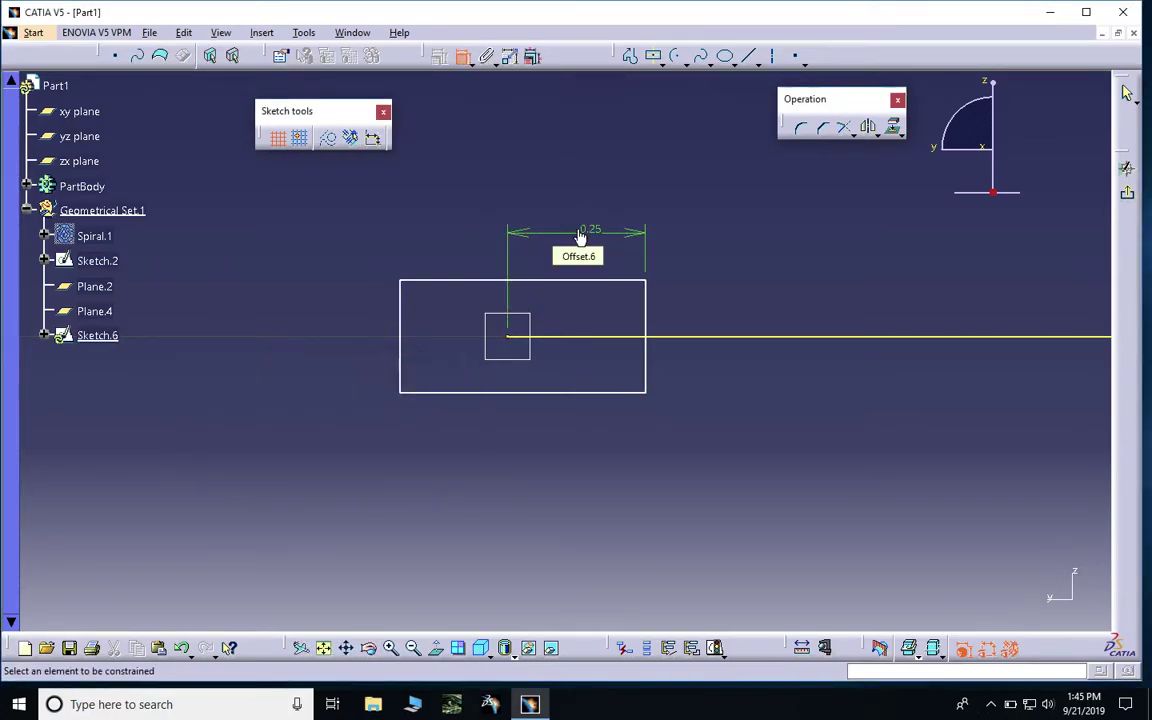
Step: Constrain the rectangle's left edge to 0.250 mm from the projected line's end point
{"action": "left_click", "coordinate": [504, 337]}
{"action": "left_click", "coordinate": [402, 348]}
{"action": "left_click", "coordinate": [445, 242]}
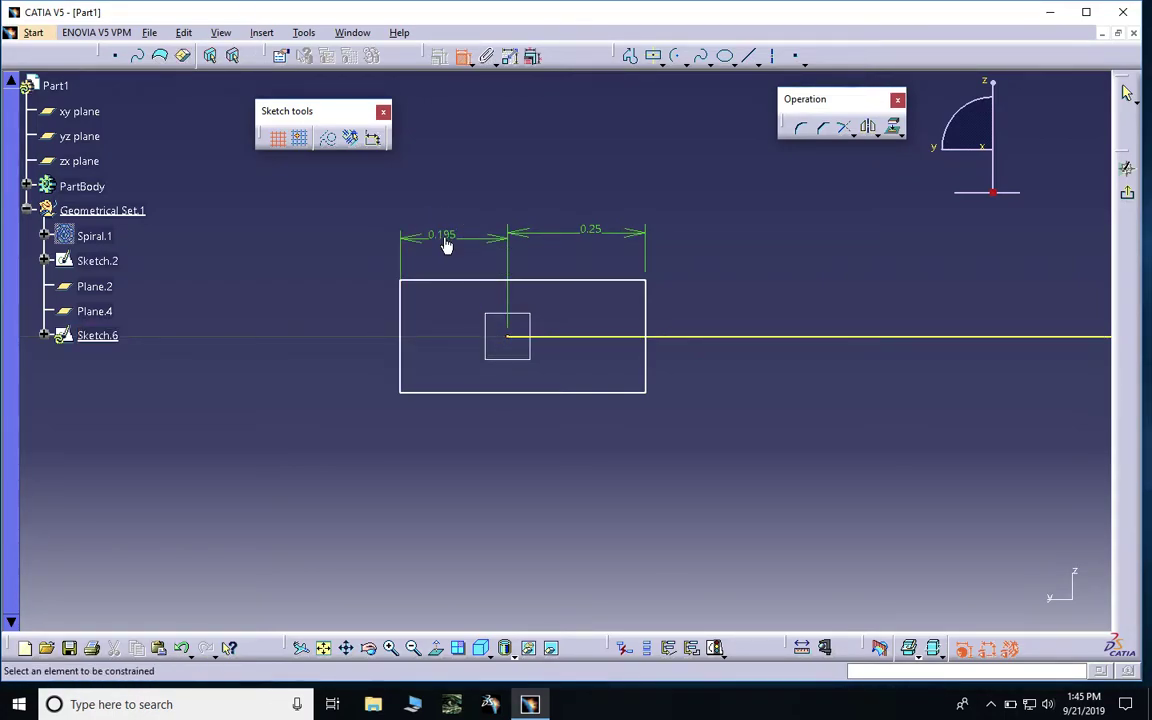
{"action": "double_click", "coordinate": [446, 244]}
{"action": "type", "text": "0."}
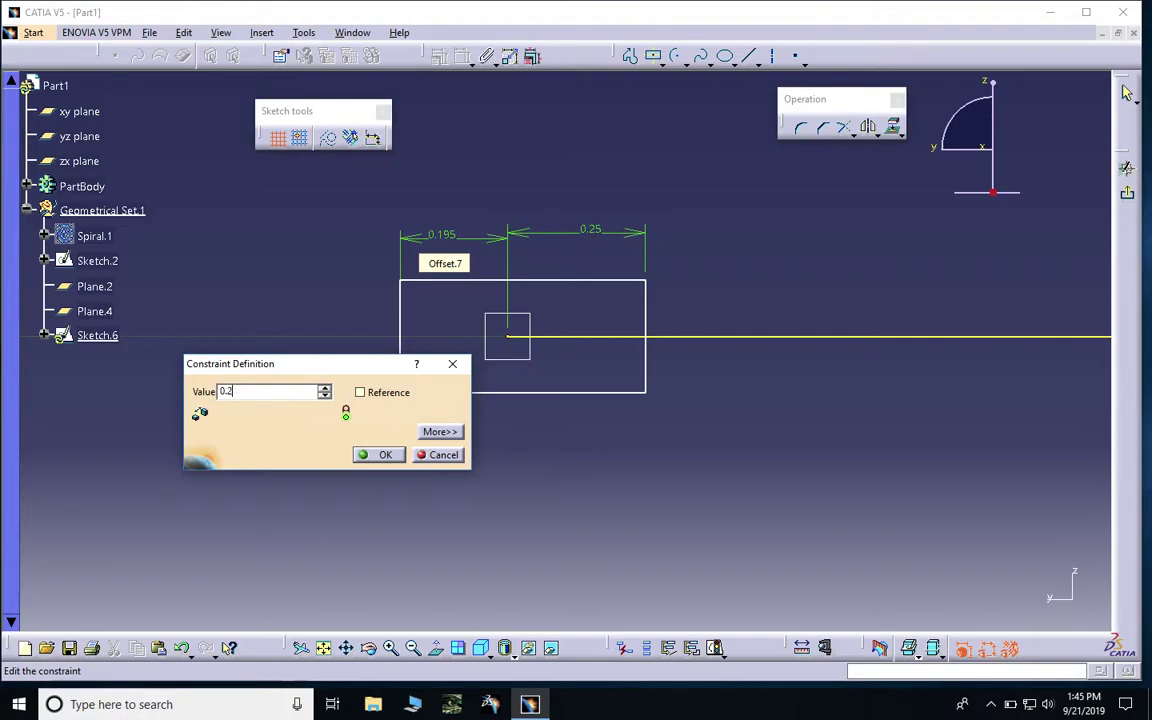
{"action": "type", "text": "250"}
{"action": "key", "text": "Return"}
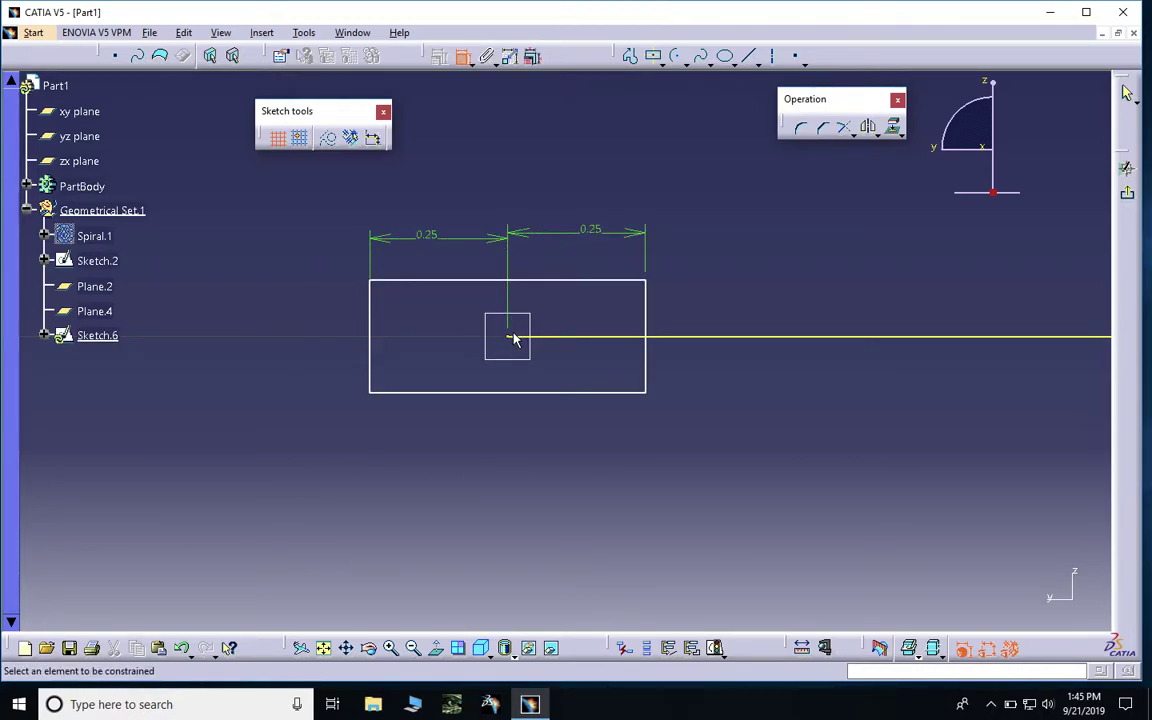
Step: Constrain the rectangle's upper edge to 0.078 mm above the projected line's end point
{"action": "left_click", "coordinate": [620, 281]}
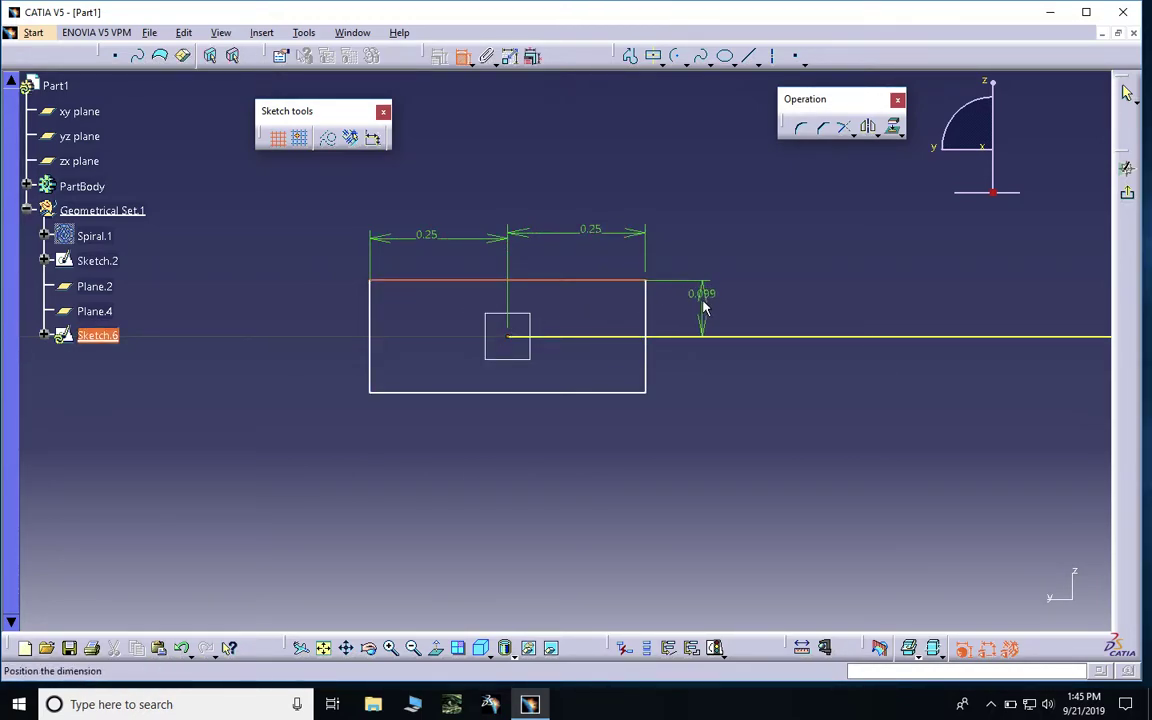
{"action": "left_click", "coordinate": [735, 311]}
{"action": "double_click", "coordinate": [737, 312]}
{"action": "type", "text": "0.078"}
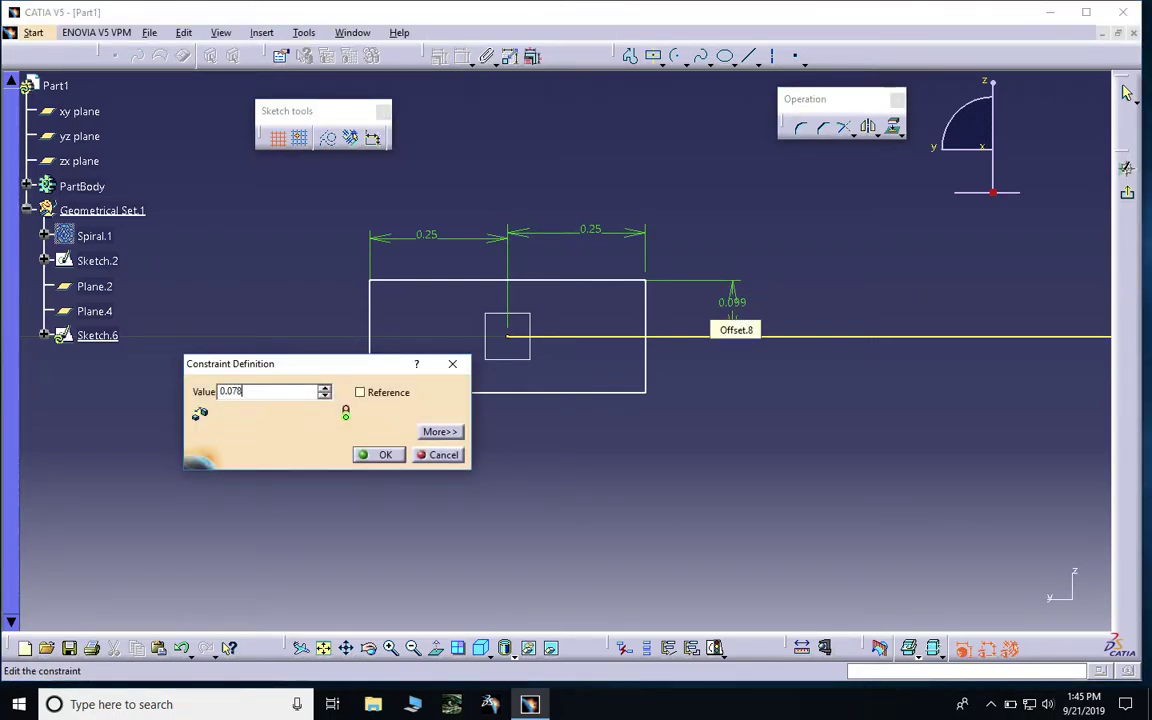
{"action": "key", "text": "Return"}
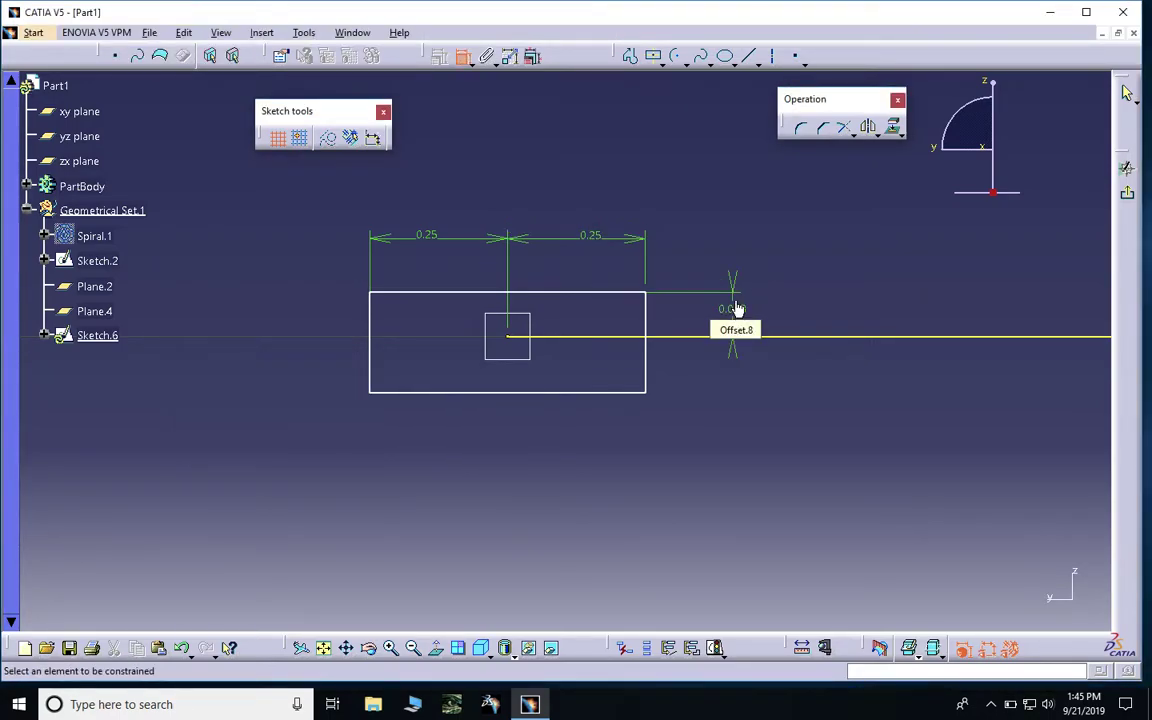
Step: Constrain the rectangle's lower edge to 0.078 mm below the projected line's end point
{"action": "left_click", "coordinate": [513, 340]}
{"action": "left_click", "coordinate": [500, 392]}
{"action": "left_click", "coordinate": [302, 388]}
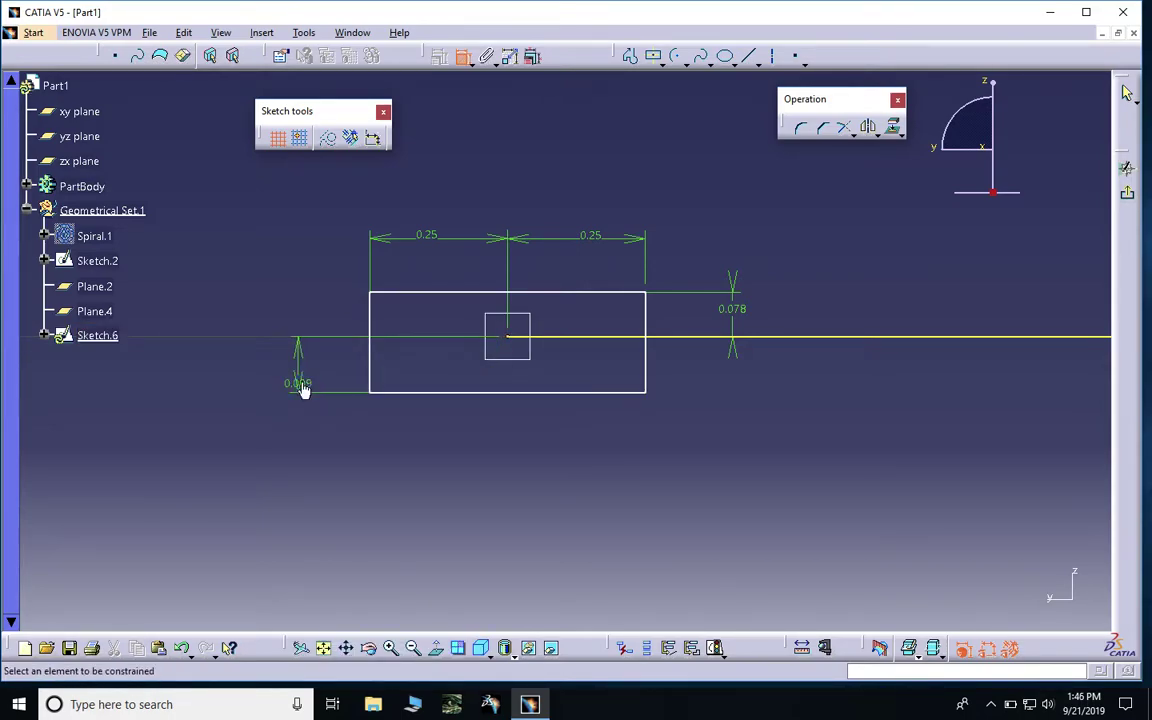
{"action": "double_click", "coordinate": [303, 388]}
{"action": "type", "text": "0.07"}
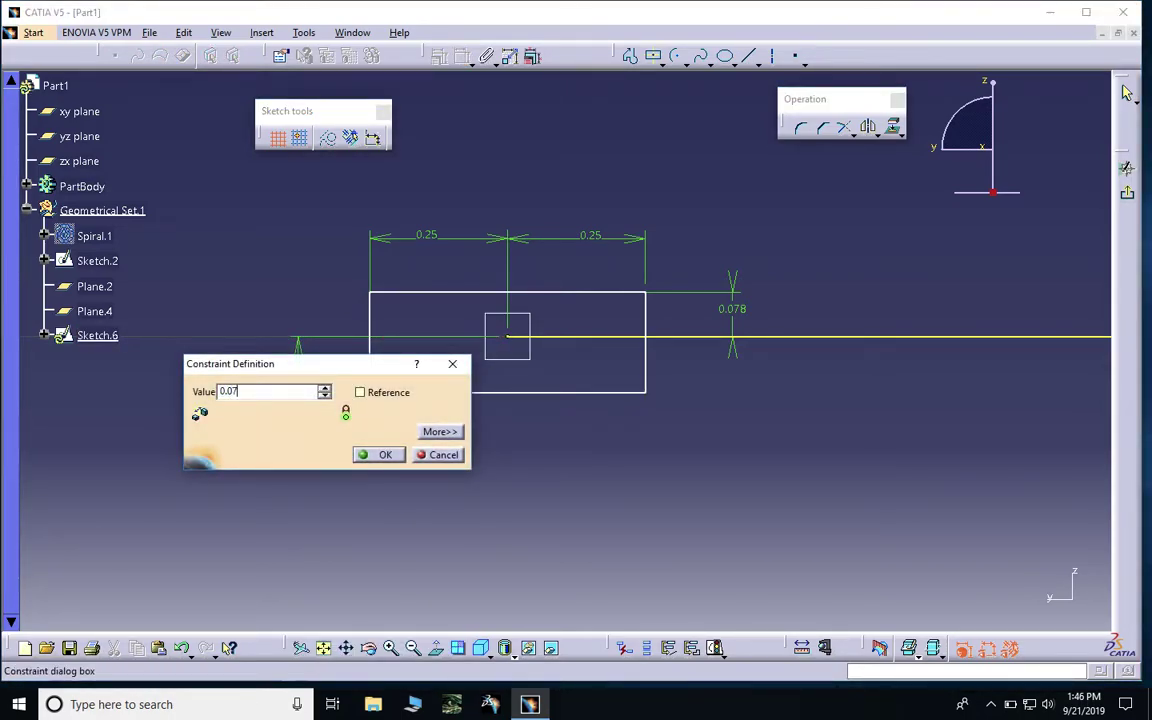
{"action": "type", "text": "8mm"}
{"action": "key", "text": "Return"}
Step: Delete the projected line from the cross-section sketch and exit the sketch
{"action": "right_click", "coordinate": [869, 340]}
{"action": "key", "text": "Escape"}
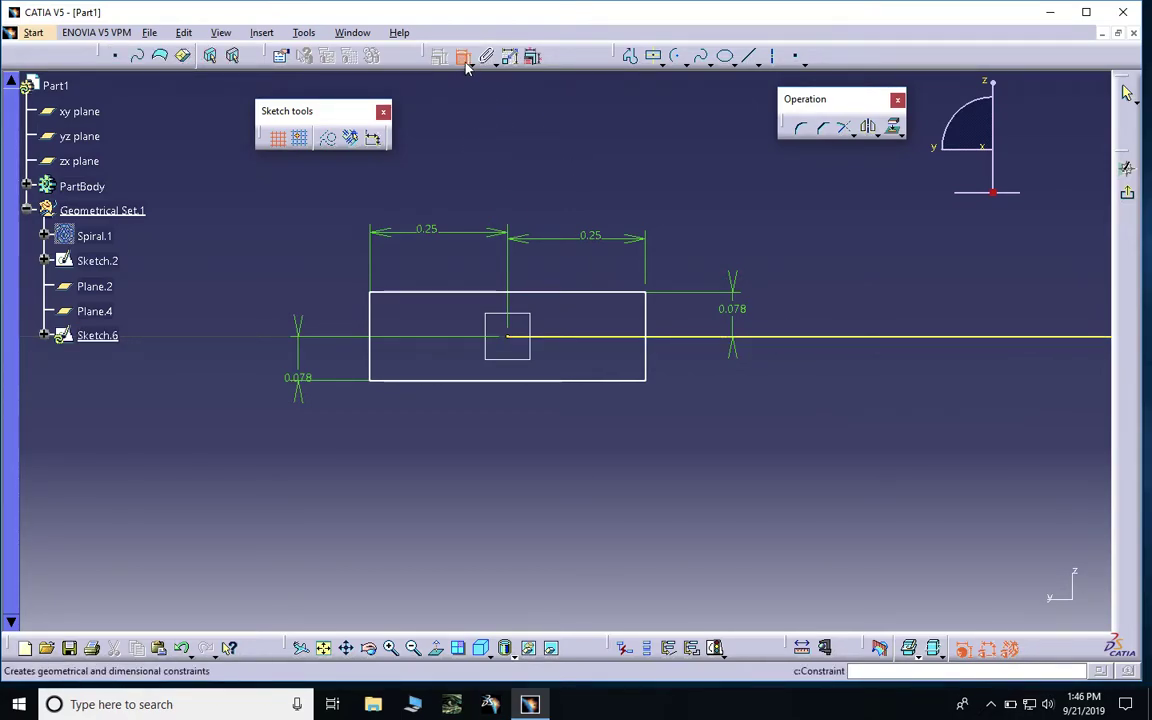
{"action": "right_click", "coordinate": [876, 338]}
{"action": "left_click", "coordinate": [914, 538]}
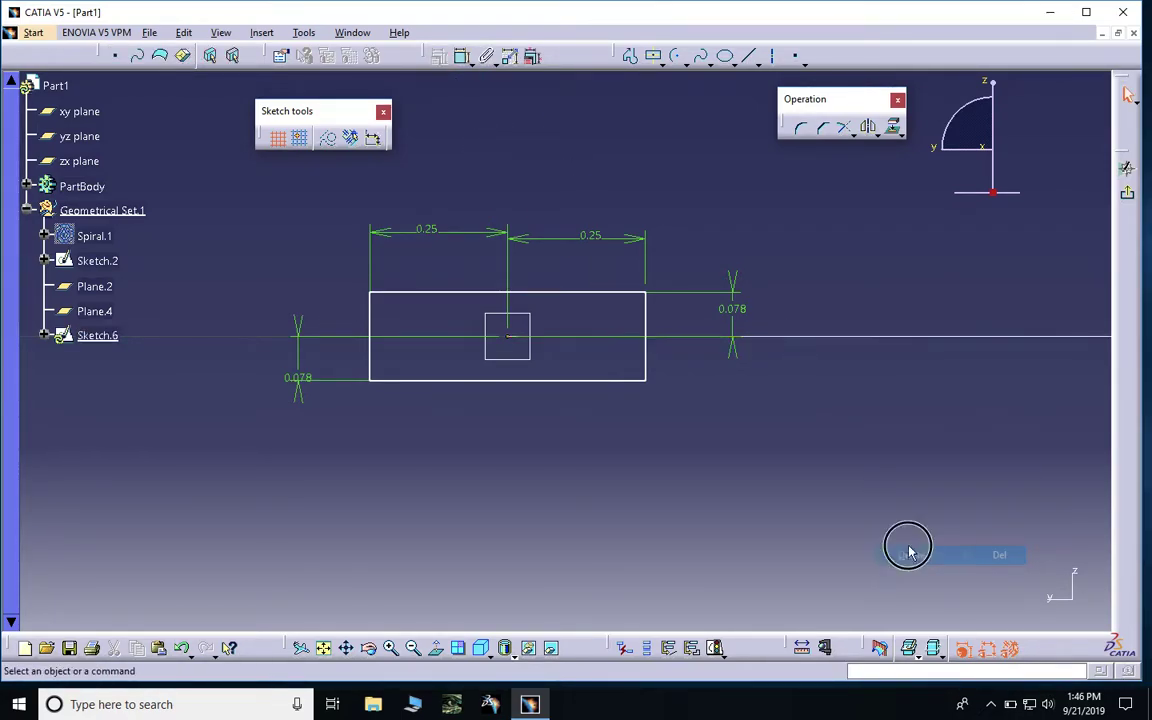
{"action": "left_click", "coordinate": [1127, 195]}
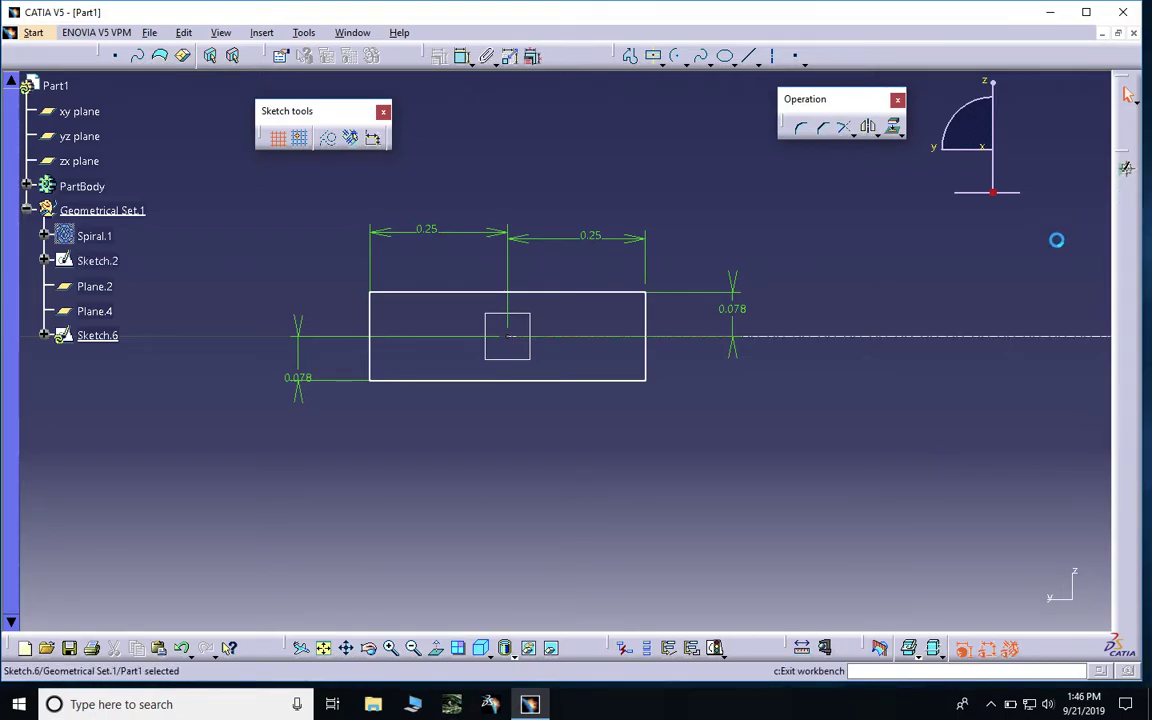
Step: Create a swept surface with Sketch.6 as the profile and the spiral path Sketch.2 as the guide curve
{"action": "mouse_move", "coordinate": [727, 253]}
{"action": "middle_mouse_down"}
{"action": "mouse_move", "coordinate": [769, 499]}
{"action": "mouse_move", "coordinate": [787, 496]}
{"action": "mouse_move", "coordinate": [641, 290]}
{"action": "mouse_move", "coordinate": [555, 393]}
{"action": "mouse_move", "coordinate": [560, 380]}
{"action": "middle_mouse_up"}
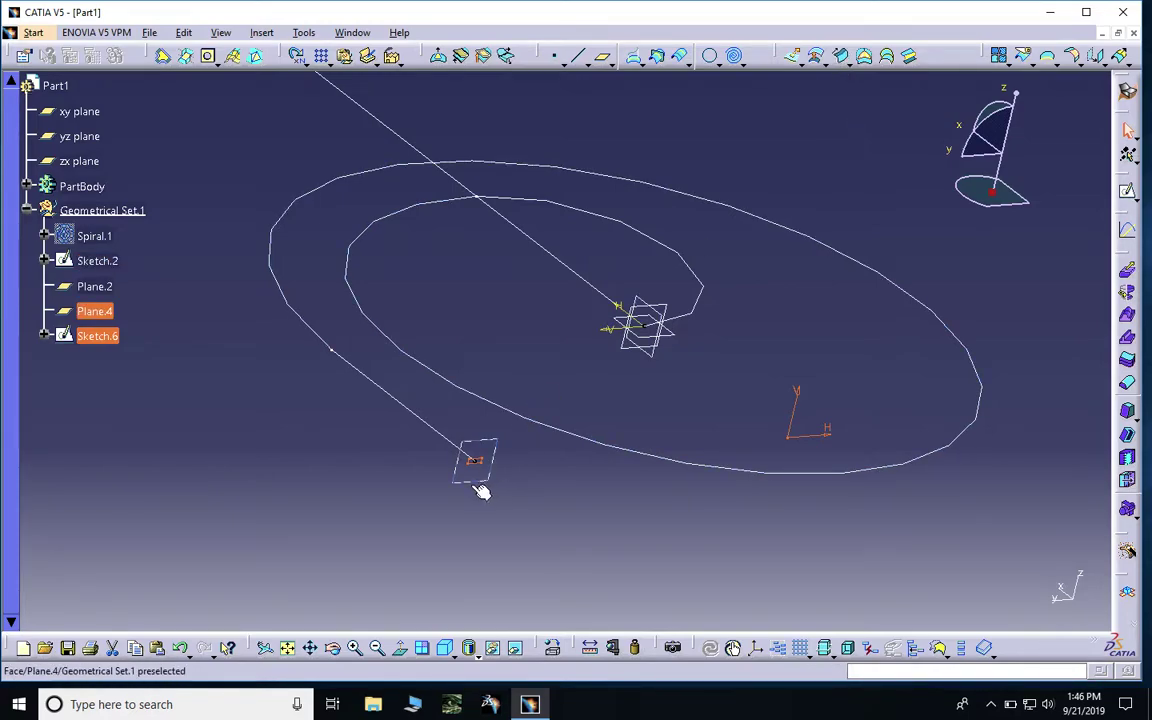
{"action": "left_click", "coordinate": [843, 57]}
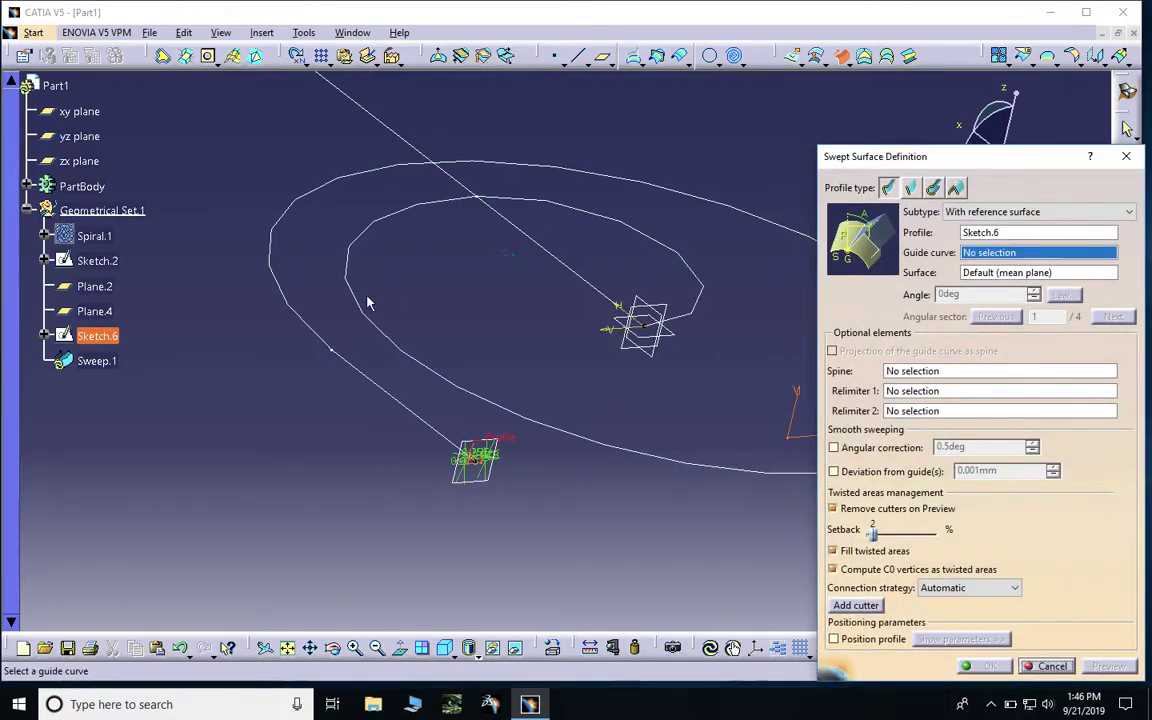
{"action": "left_click", "coordinate": [294, 308]}
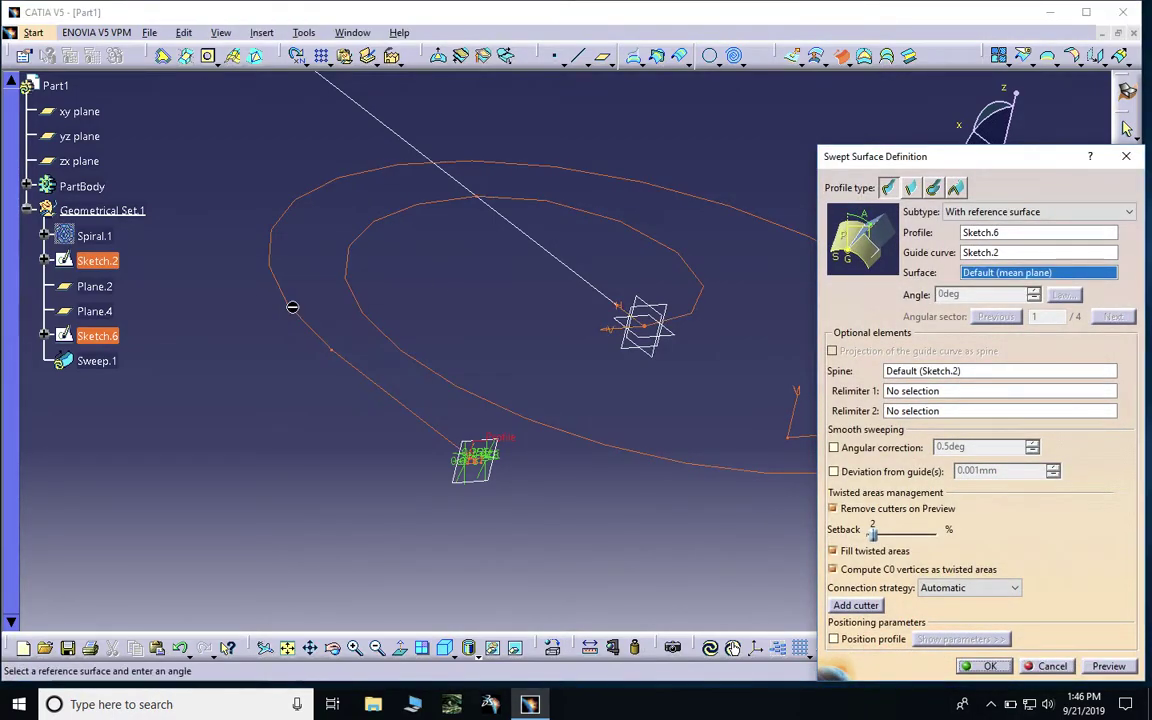
{"action": "left_click", "coordinate": [968, 670]}
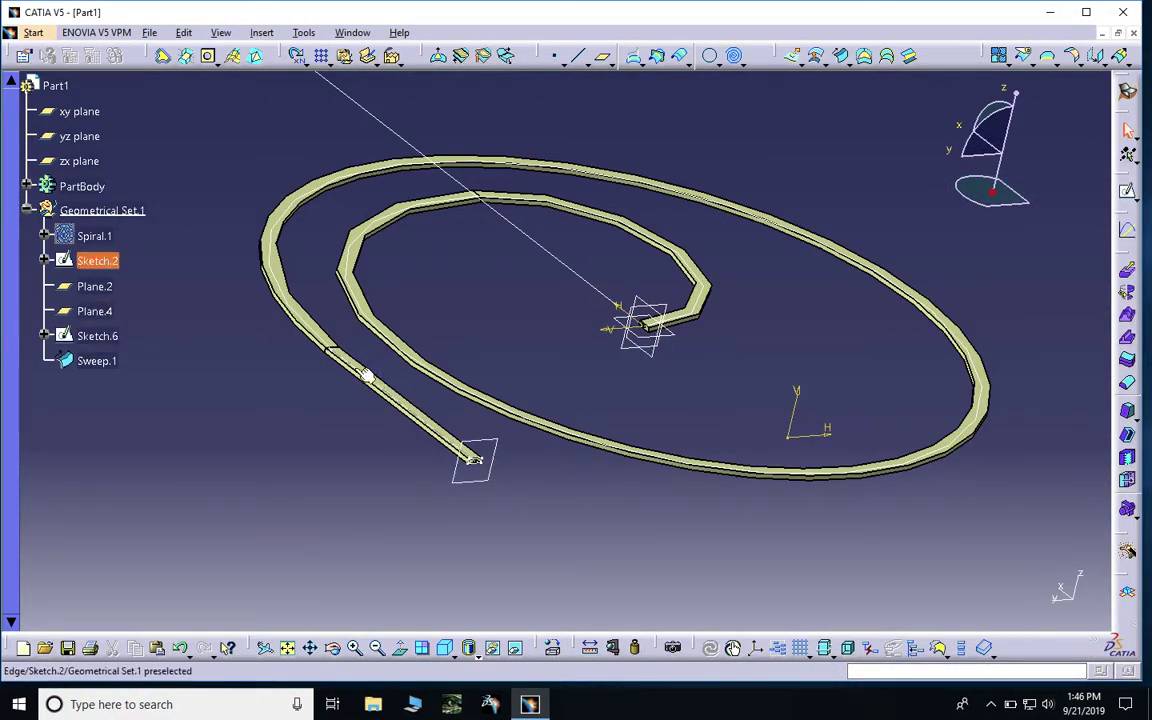
{"action": "left_click", "coordinate": [878, 448]}
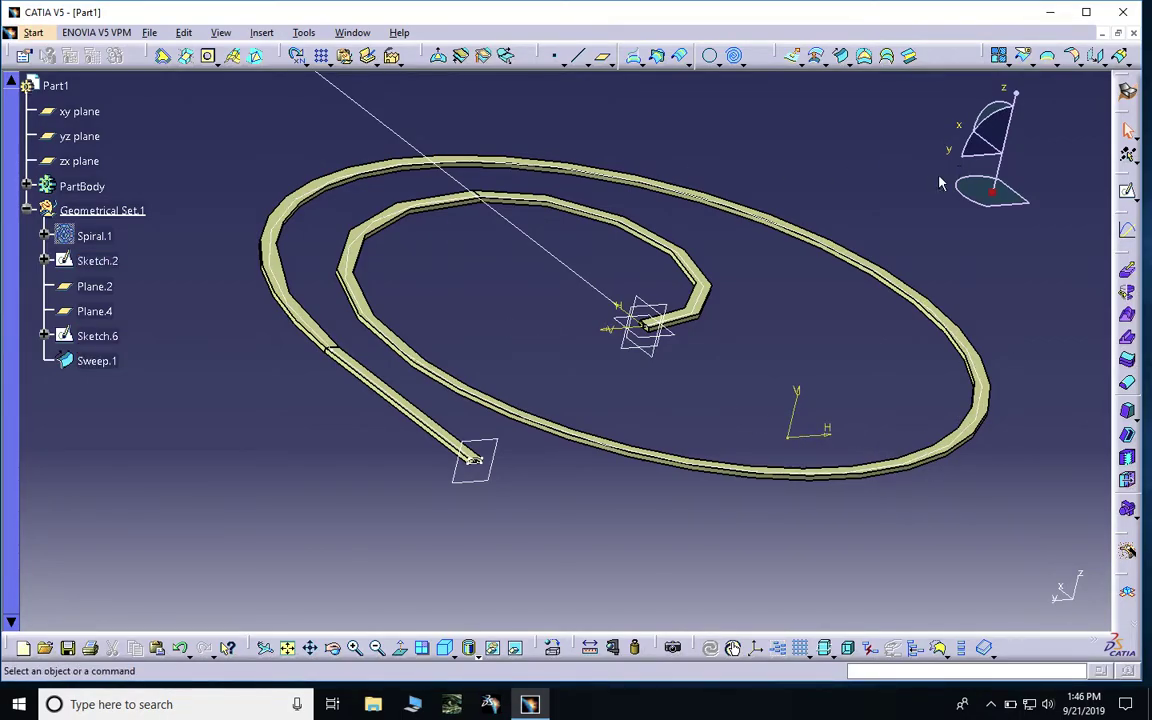
Step: Start a new sketch on the xy plane and frame the spiral channel's inner end
{"action": "middle_click_drag", "start_coordinate": [807, 154], "coordinate": [725, 205]}
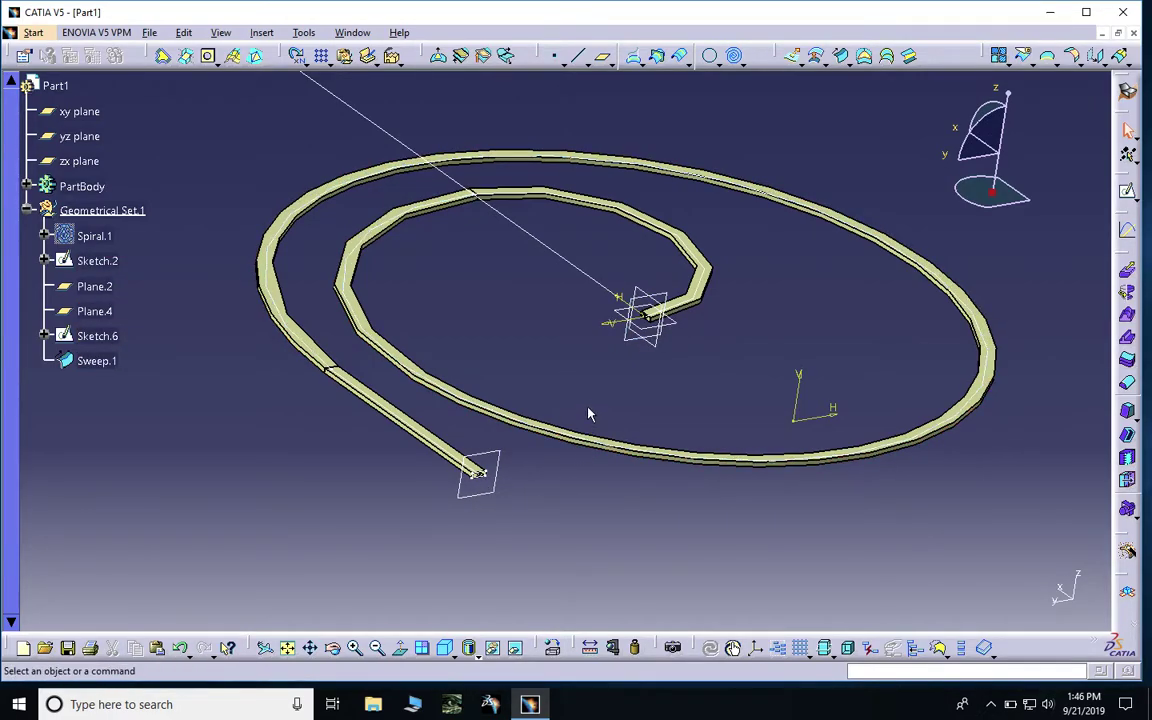
{"action": "left_click", "coordinate": [683, 333]}
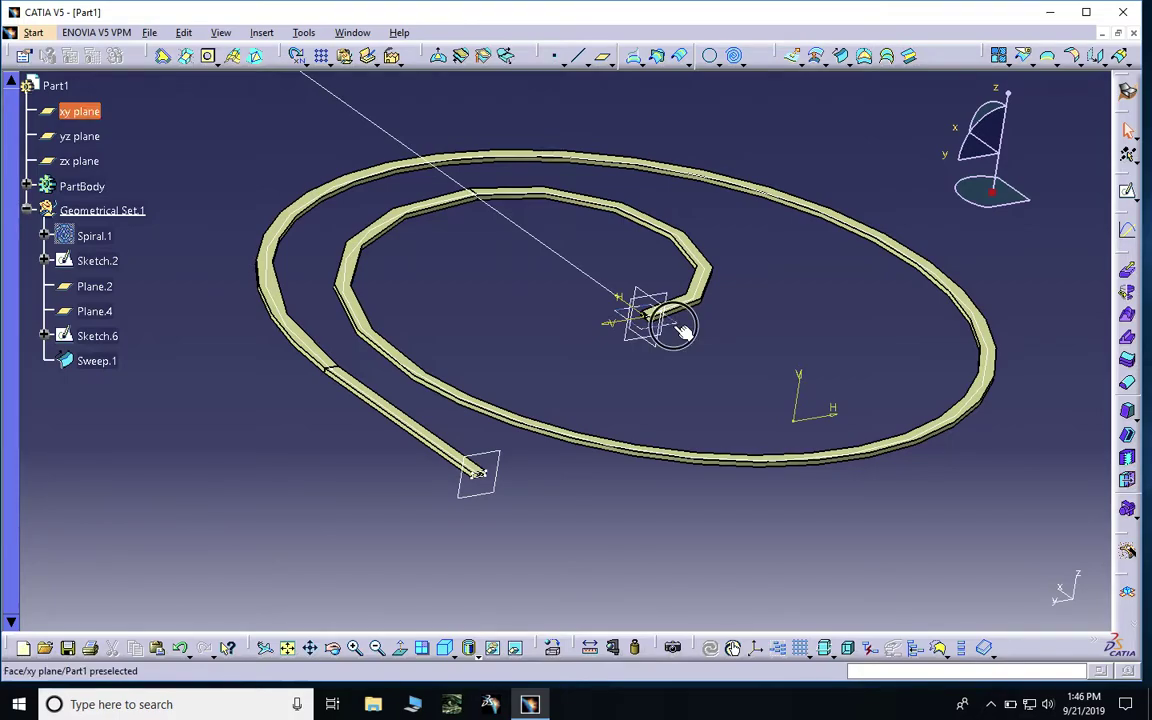
{"action": "left_click", "coordinate": [1128, 194]}
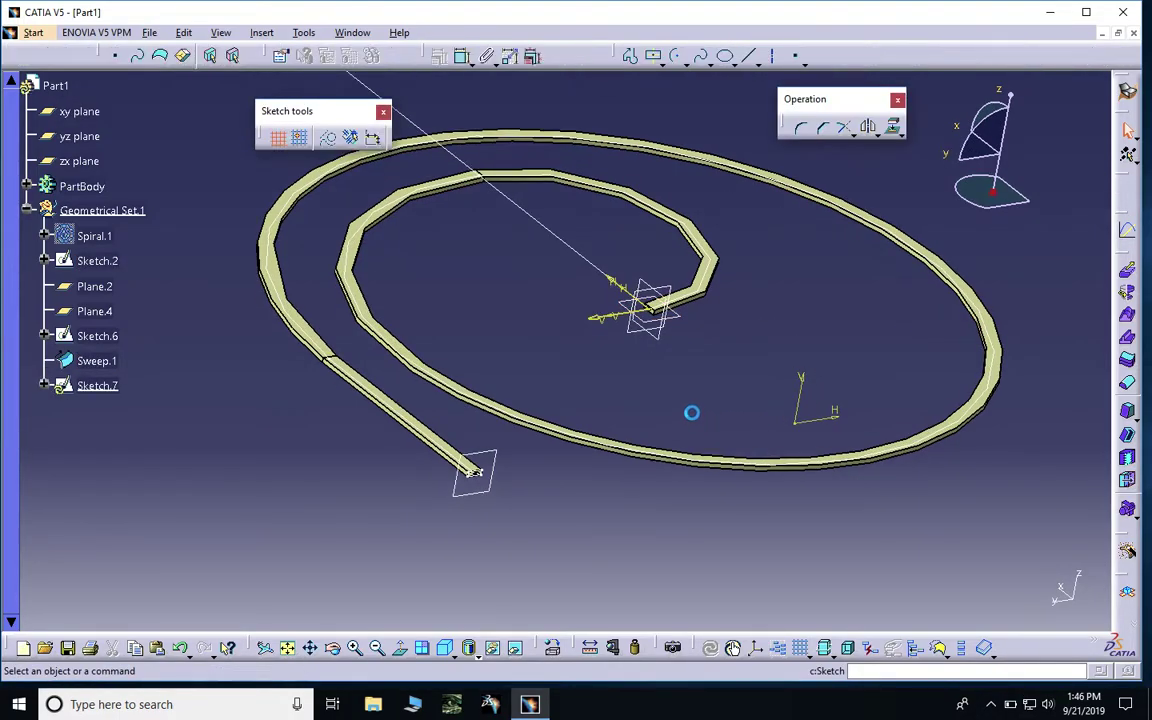
{"action": "mouse_move", "coordinate": [642, 511]}
{"action": "middle_mouse_down"}
{"action": "mouse_move", "coordinate": [663, 442]}
{"action": "mouse_move", "coordinate": [676, 509]}
{"action": "mouse_move", "coordinate": [661, 316]}
{"action": "mouse_move", "coordinate": [676, 380]}
{"action": "mouse_move", "coordinate": [645, 404]}
{"action": "middle_mouse_up"}
{"action": "mouse_move", "coordinate": [650, 323]}
{"action": "middle_mouse_down", "text": "ctrl"}
{"action": "mouse_move", "coordinate": [658, 414]}
{"action": "mouse_move", "coordinate": [650, 408]}
{"action": "middle_mouse_up", "text": "ctrl"}
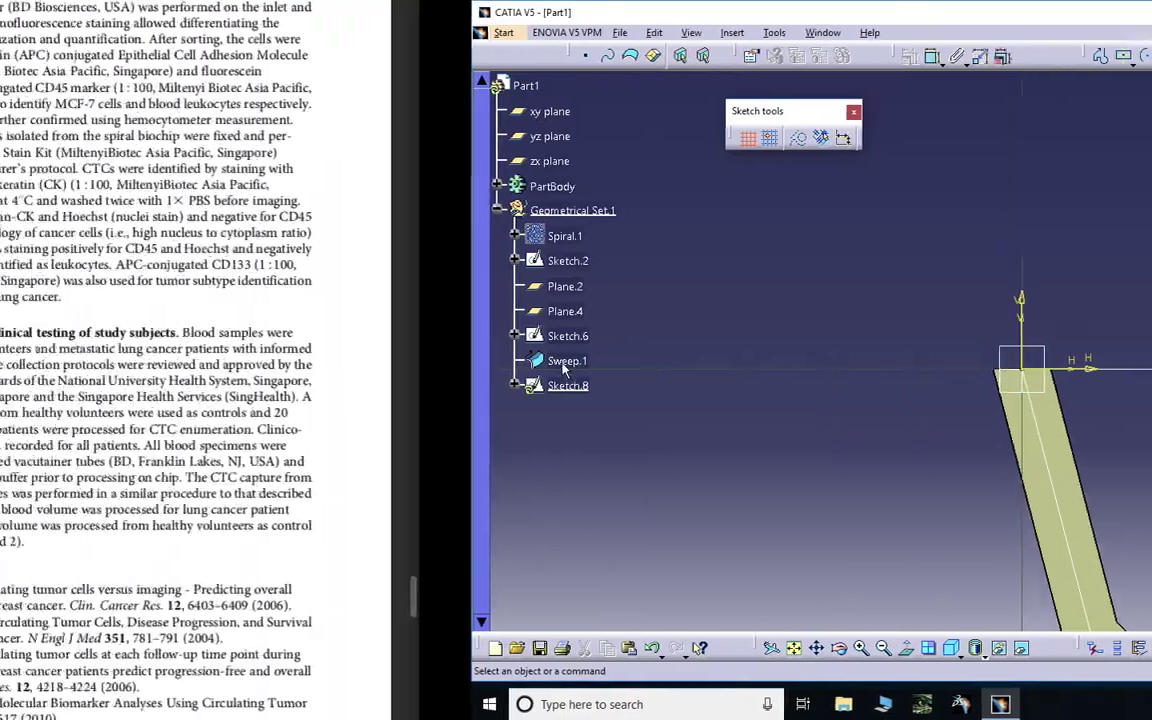
Step: Switch to the research paper and examine the junction of the sample and sheath inlets in the spiral device figure
{"action": "scroll", "coordinate": [570, 300], "scroll_direction": "up", "scroll_amount": 15}
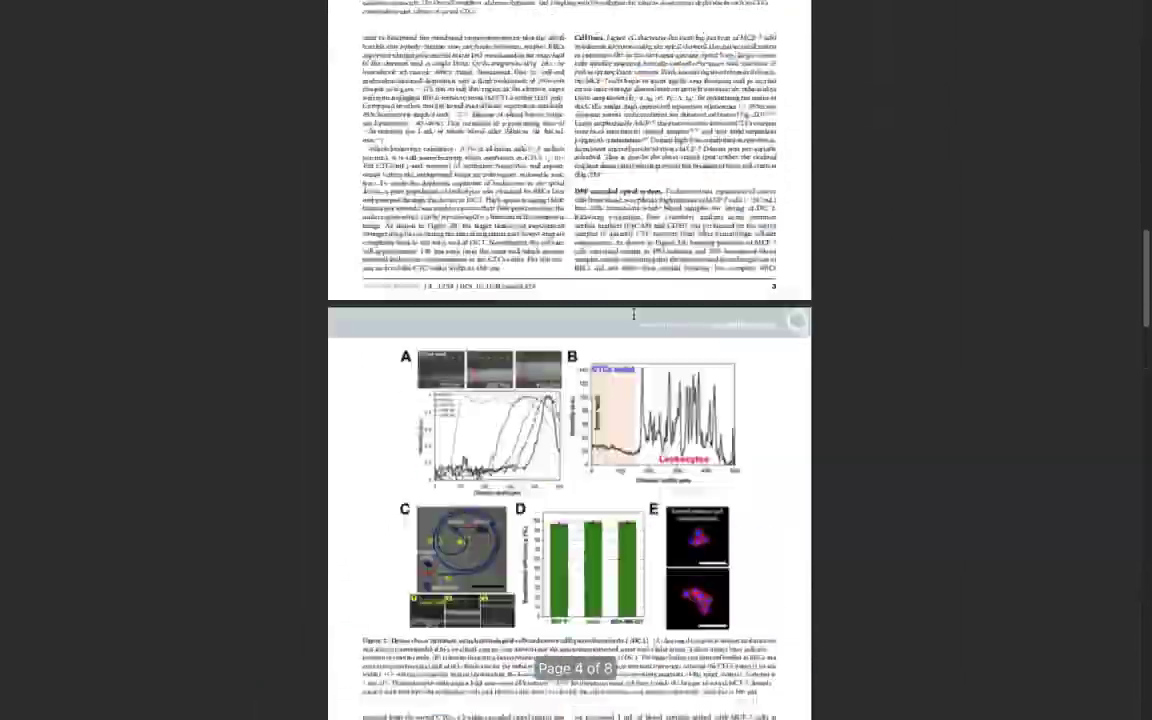
{"action": "scroll", "coordinate": [703, 313], "scroll_direction": "up", "scroll_amount": 3, "text": "ctrl"}
{"action": "scroll", "coordinate": [703, 313], "scroll_direction": "up", "scroll_amount": 4, "text": "ctrl"}
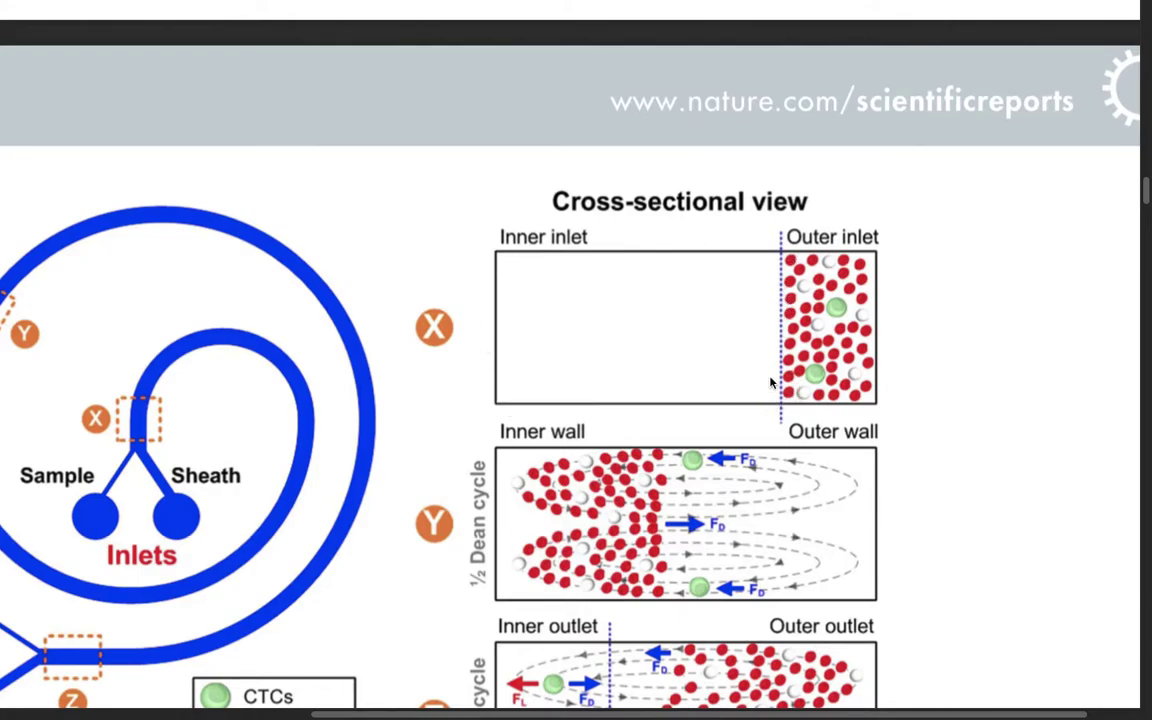
{"action": "scroll", "coordinate": [228, 469], "scroll_direction": "up", "scroll_amount": 5, "text": "ctrl"}
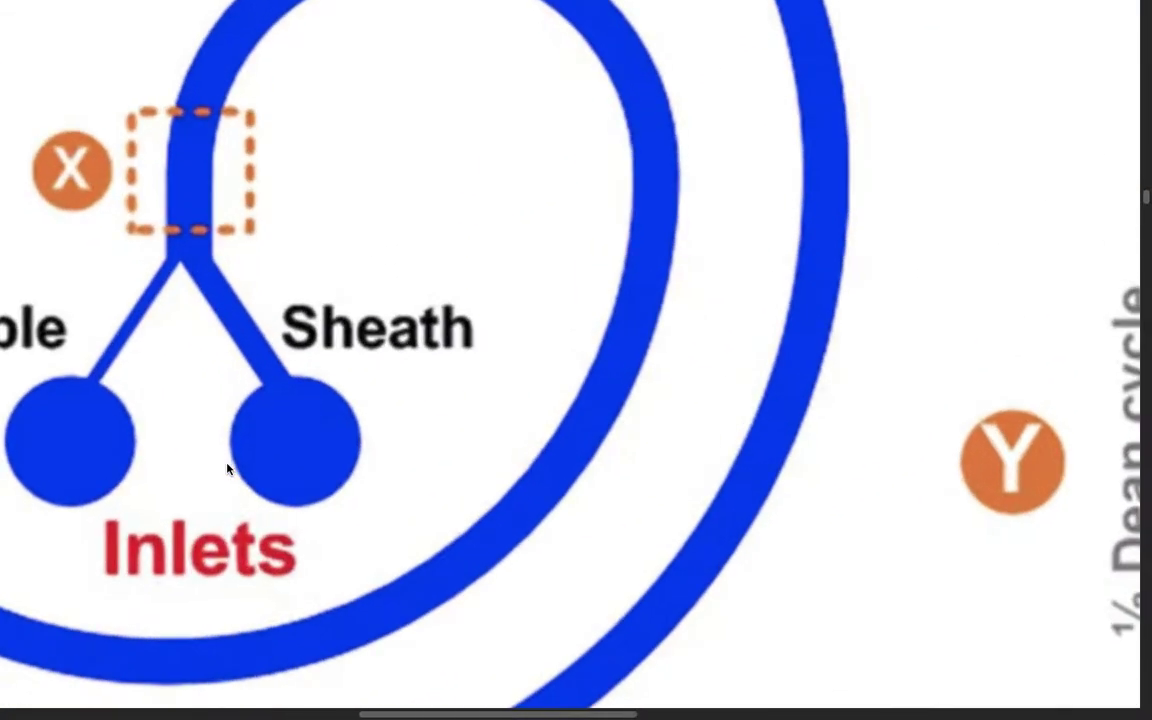
{"action": "scroll", "coordinate": [167, 265], "scroll_direction": "left", "scroll_amount": 3}
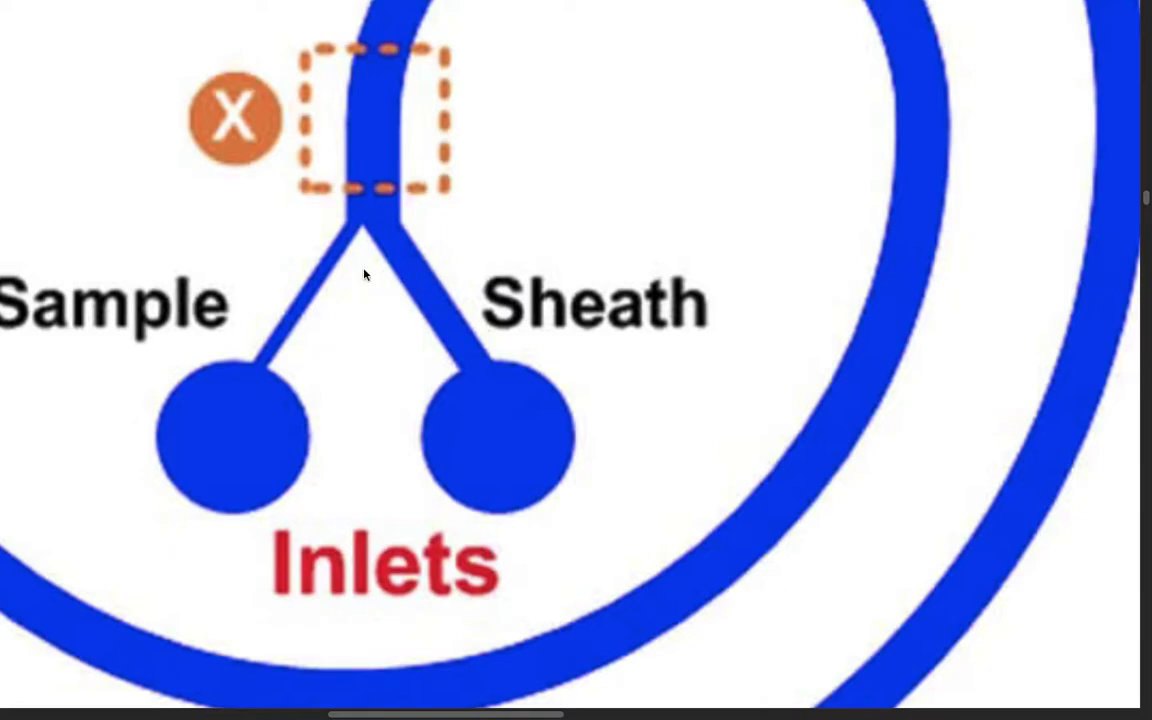
{"action": "scroll", "coordinate": [520, 316], "scroll_direction": "down", "scroll_amount": 5, "text": "ctrl"}
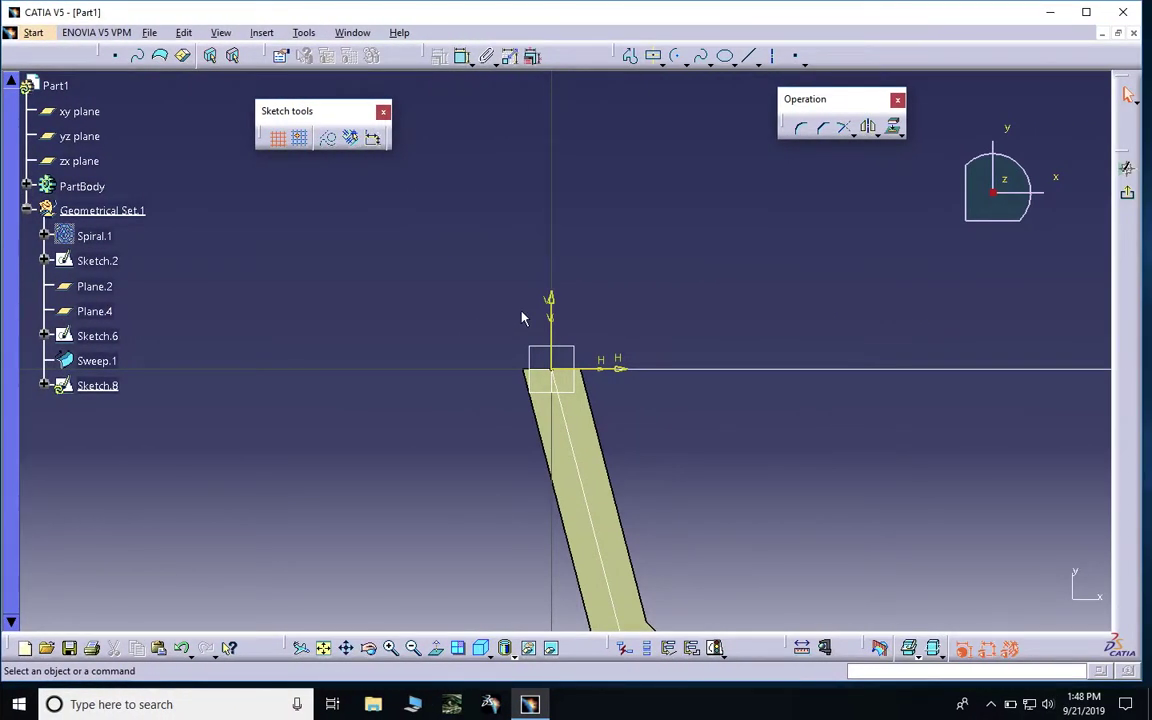
Step: Back in CATIA, project the channel's inner end edge and sketch a Y-shaped two-arm inlet outline on it, with a point on the edge
{"action": "middle_click_drag", "start_coordinate": [669, 432], "coordinate": [650, 360], "text": "ctrl"}
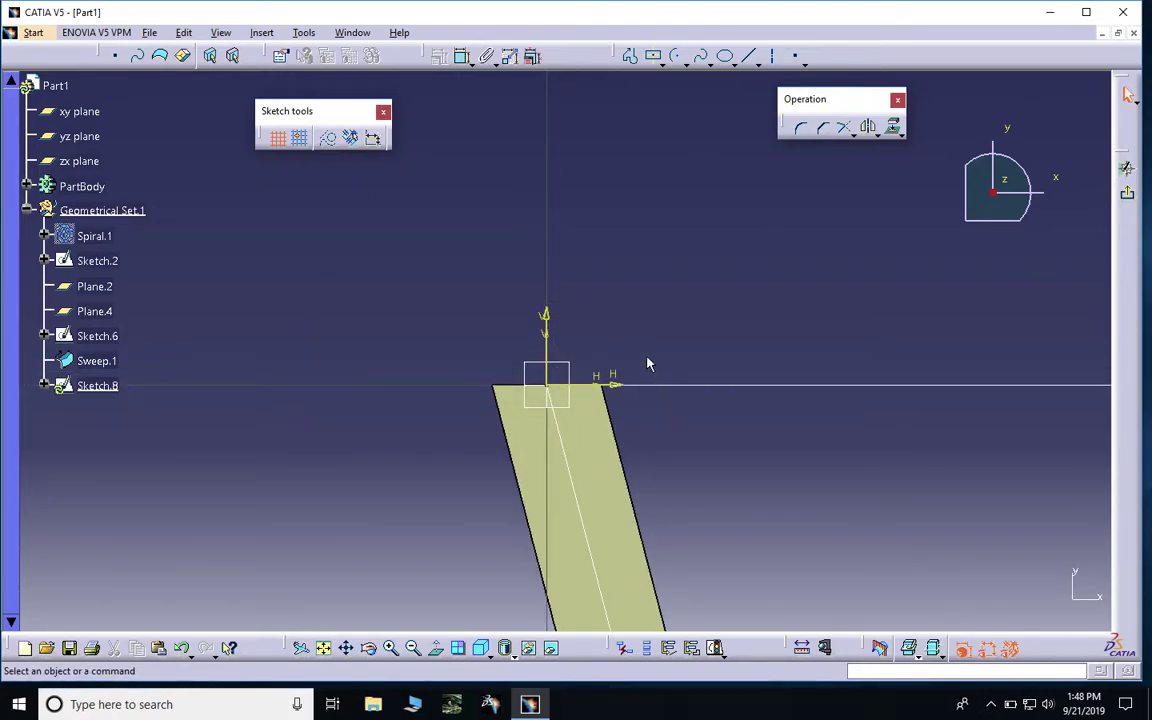
{"action": "left_click", "coordinate": [893, 127]}
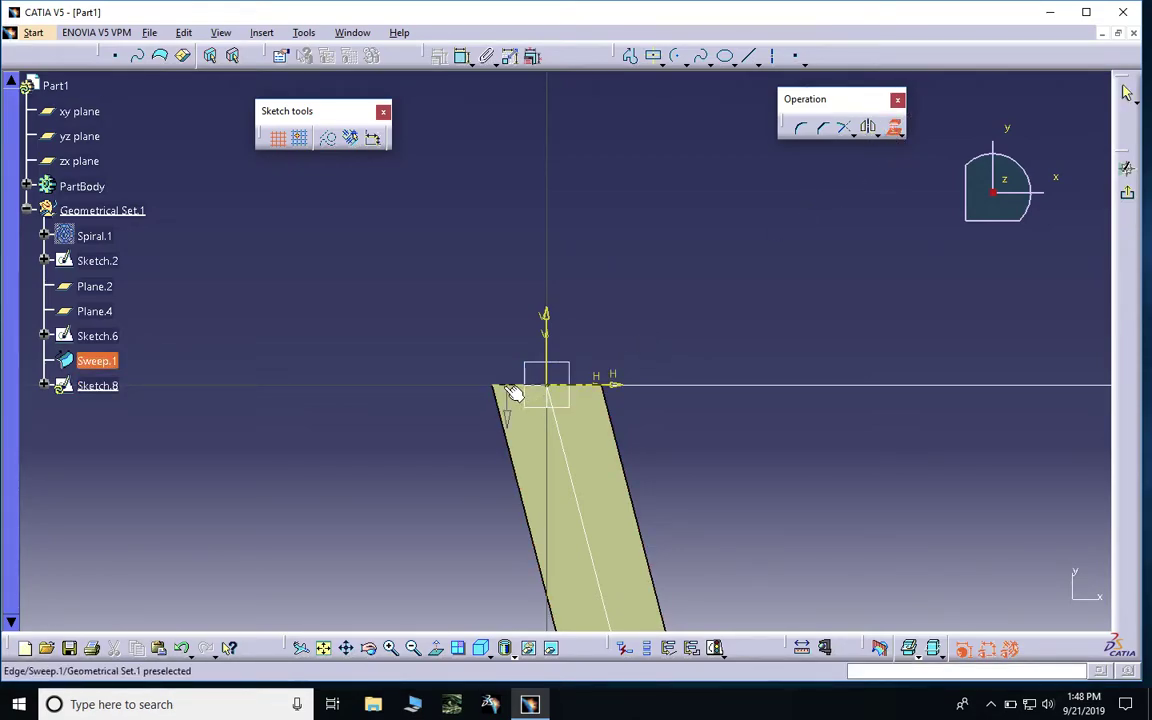
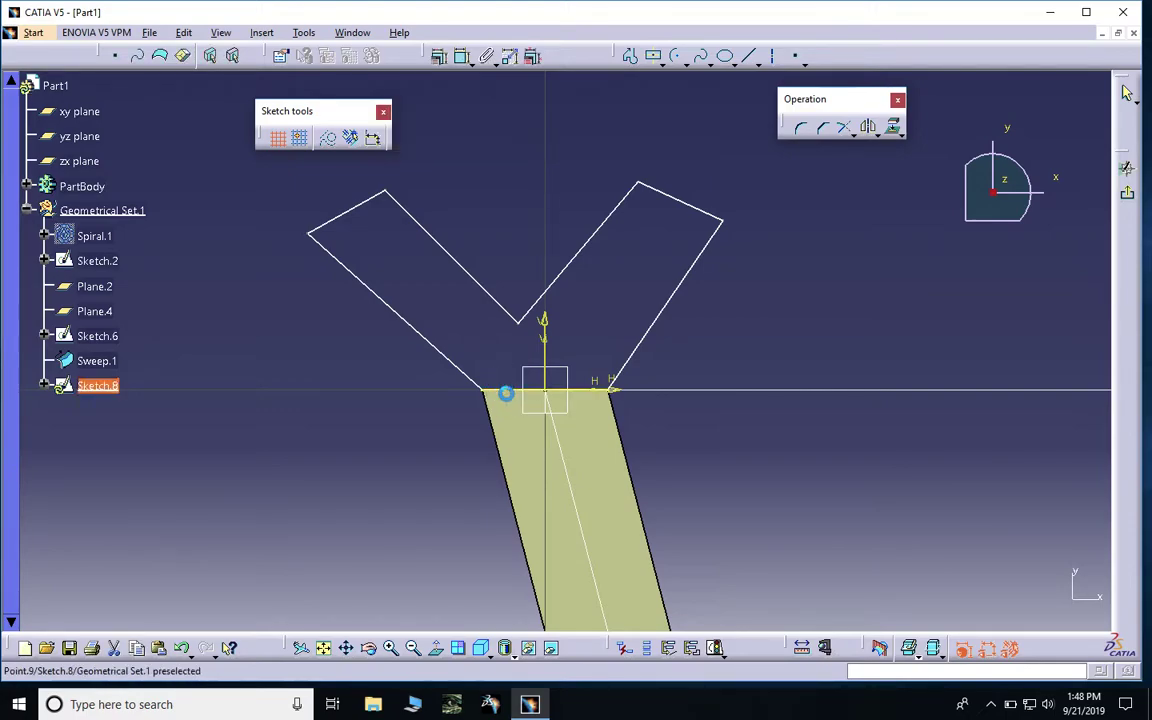
{"action": "left_click", "coordinate": [510, 420]}
{"action": "mouse_move", "coordinate": [510, 420]}
{"action": "middle_mouse_down", "text": "ctrl"}
{"action": "mouse_move", "coordinate": [520, 398]}
{"action": "mouse_move", "coordinate": [503, 397]}
{"action": "middle_mouse_up", "text": "ctrl"}
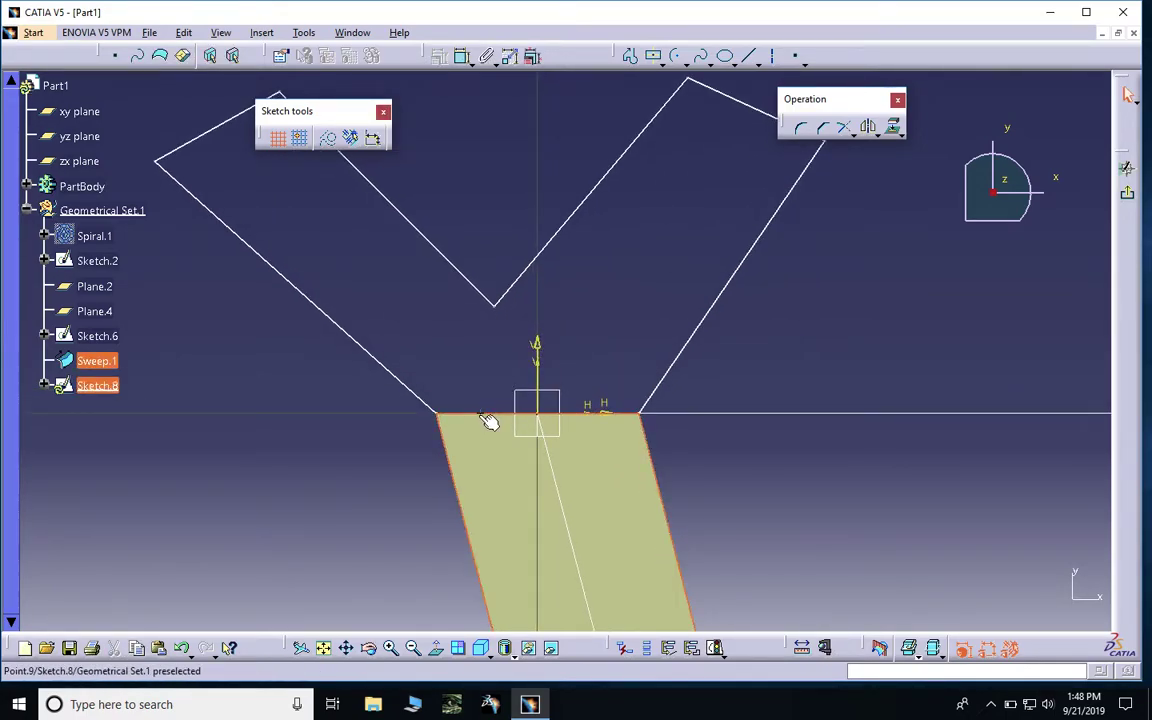
Step: Dimension the distance from the left corner of the channel's end edge to the point on that edge
{"action": "left_click", "coordinate": [488, 420]}
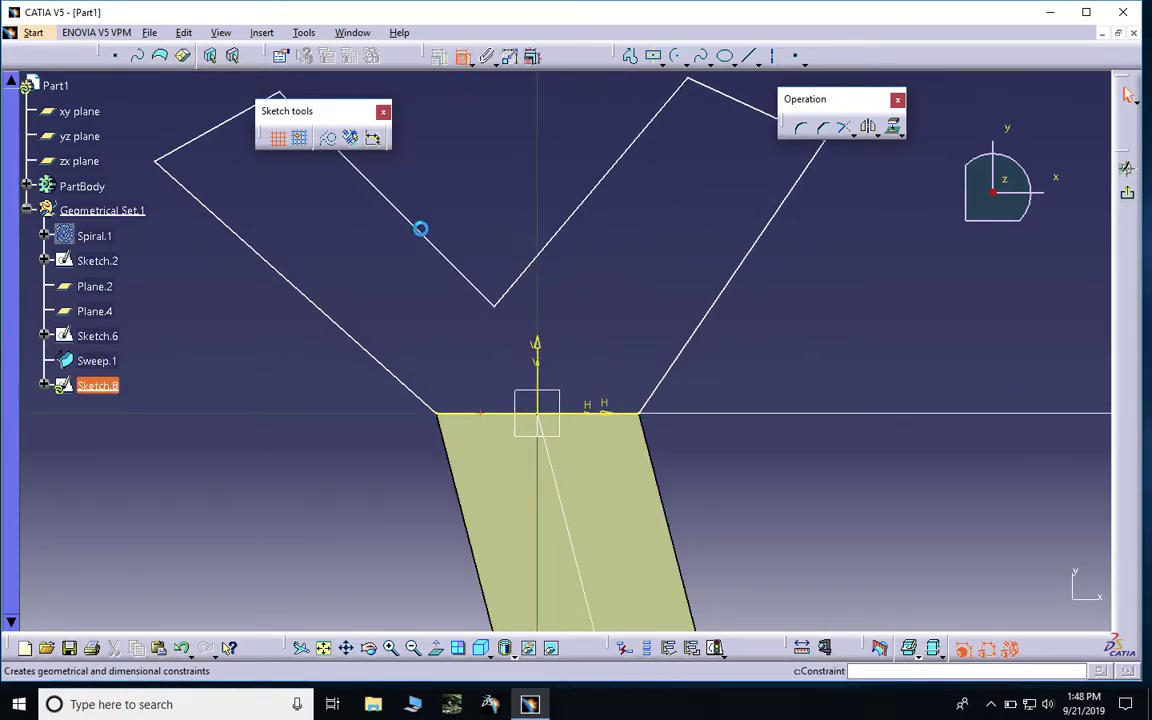
{"action": "left_click", "coordinate": [437, 413]}
{"action": "left_click", "coordinate": [377, 540]}
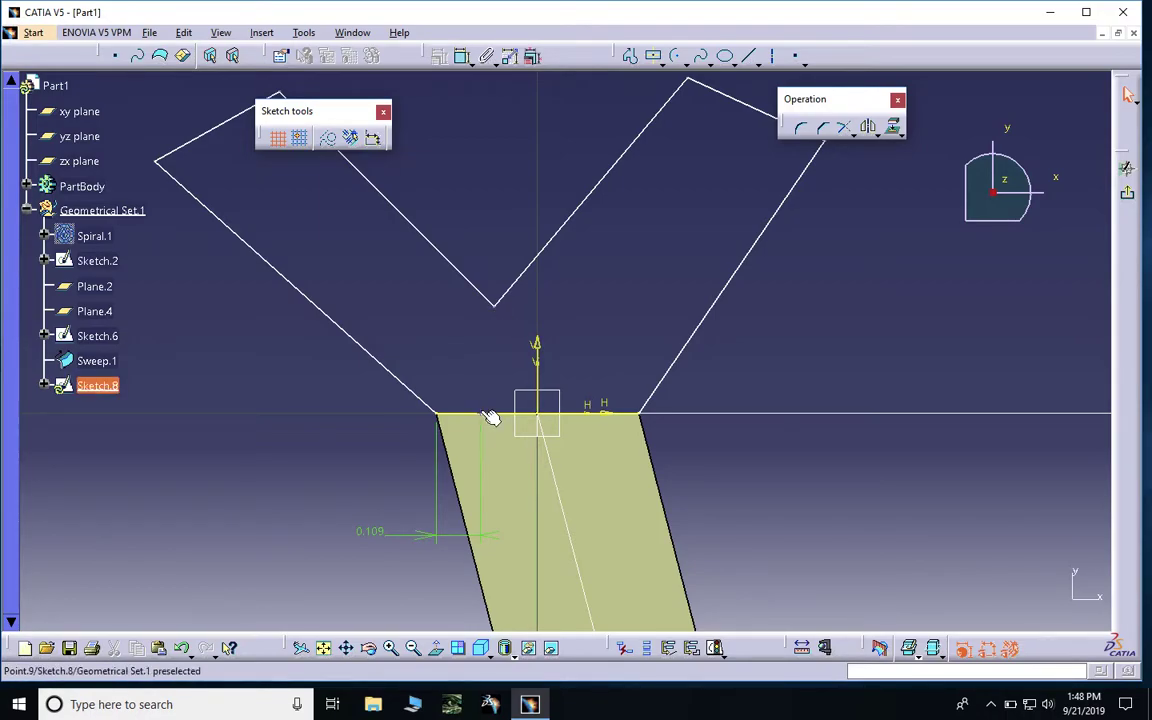
Step: Compare the orientation of the sketched inlets with the inlets and outlets in the paper's spiral device figure
{"action": "scroll", "coordinate": [752, 305], "scroll_direction": "down", "scroll_amount": 2}
{"action": "middle_click_drag", "start_coordinate": [755, 302], "coordinate": [755, 302]}
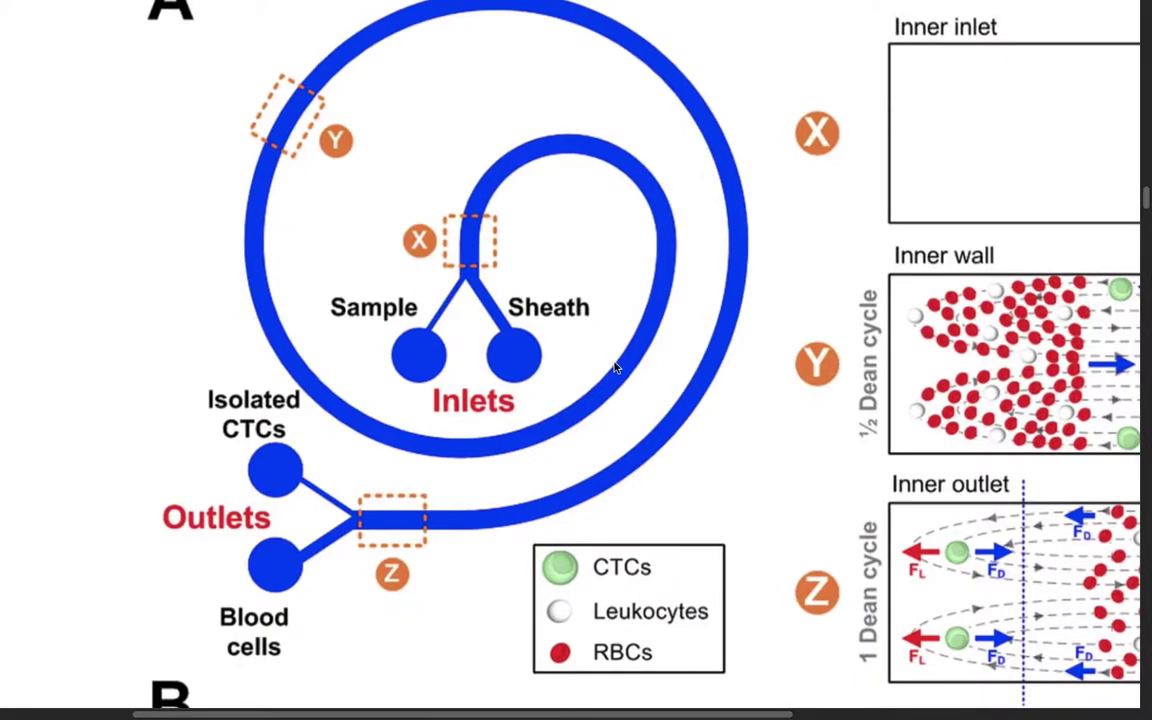
{"action": "scroll", "coordinate": [612, 350], "scroll_direction": "down", "scroll_amount": 2, "text": "ctrl"}
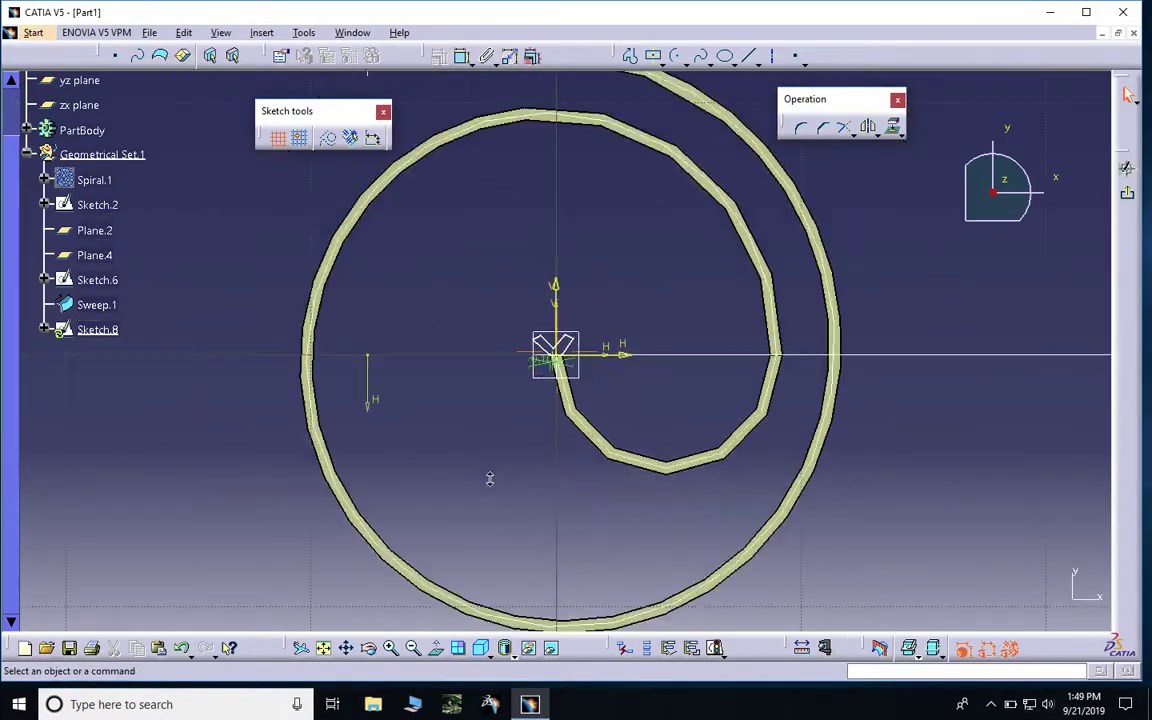
{"action": "scroll", "coordinate": [571, 373], "scroll_direction": "down", "scroll_amount": 5}
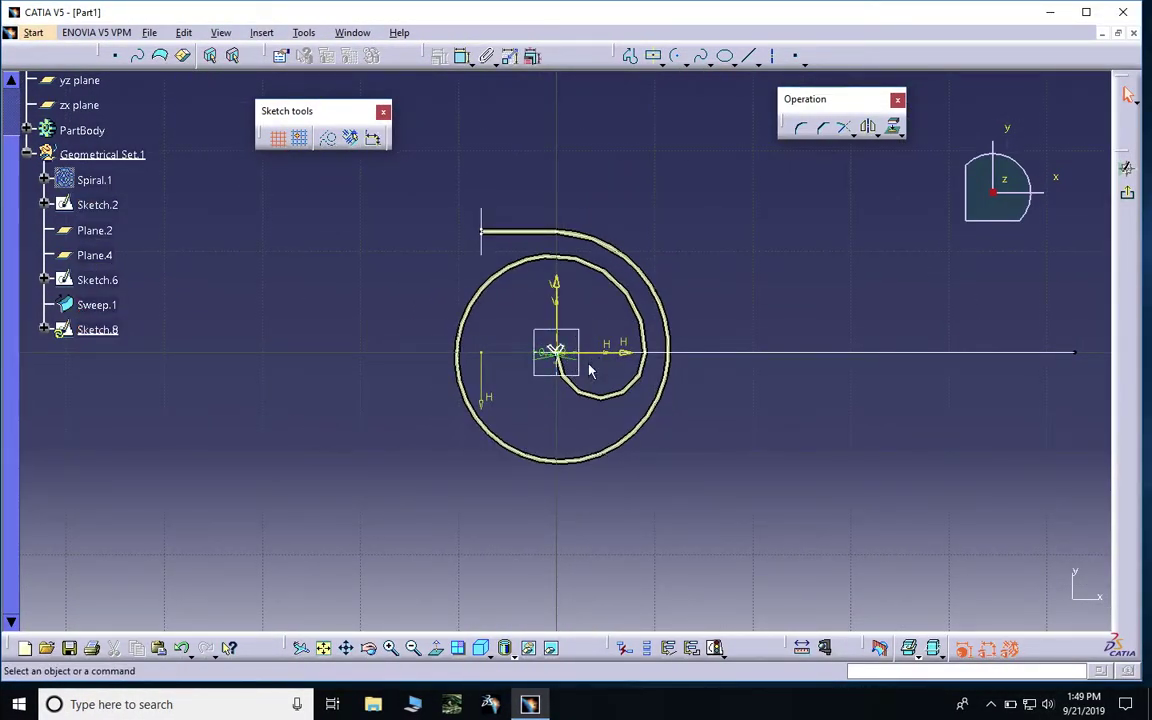
{"action": "scroll", "coordinate": [594, 360], "scroll_direction": "up", "scroll_amount": 5}
{"action": "scroll", "coordinate": [597, 348], "scroll_direction": "up", "scroll_amount": 3}
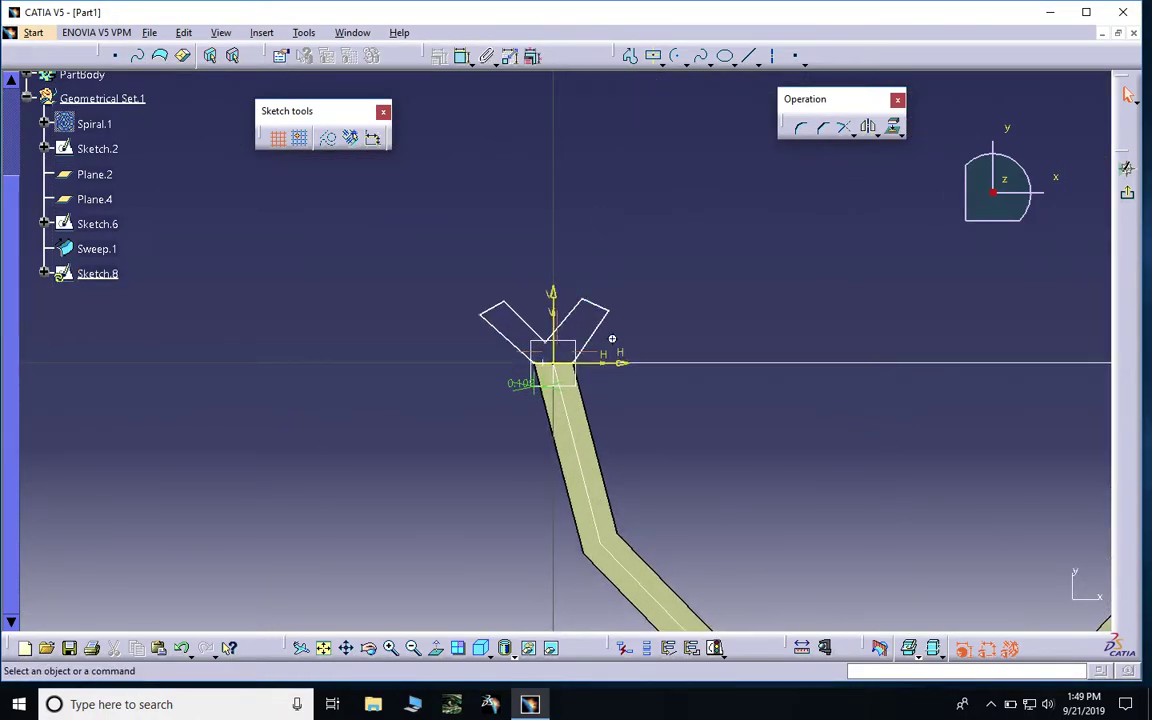
{"action": "scroll", "coordinate": [609, 234], "scroll_direction": "up", "scroll_amount": 3}
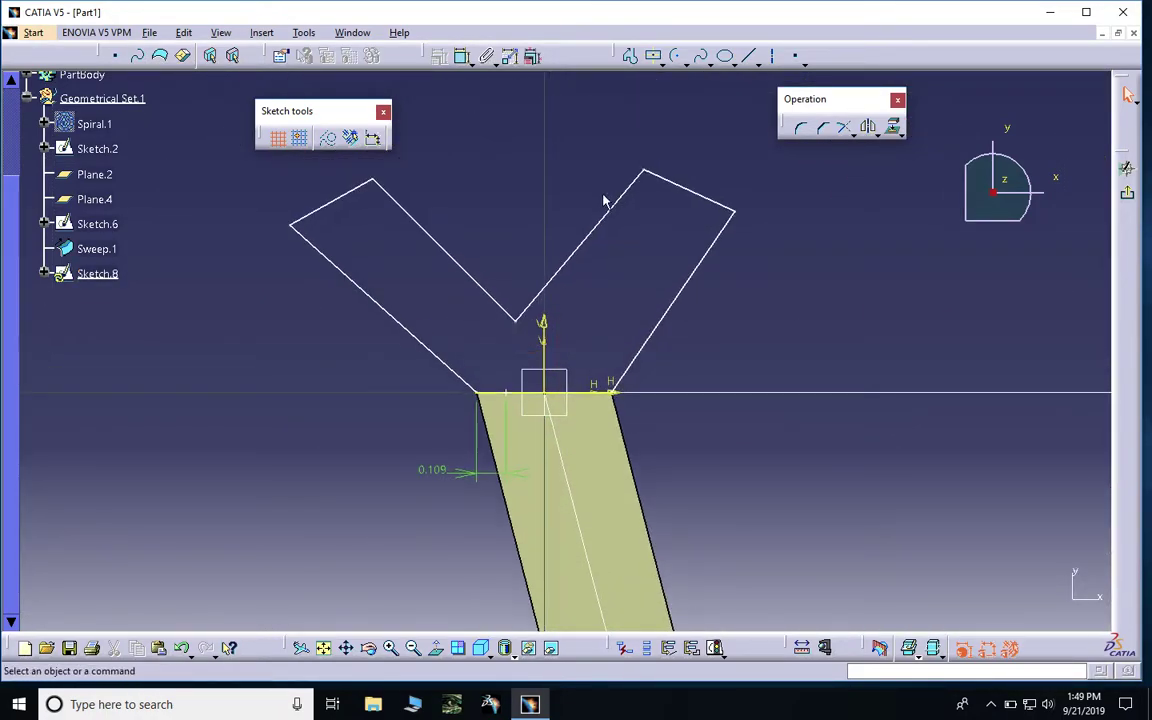
Step: Set the distance between the channel edge's left corner and the point to 0.150 mm
{"action": "double_click", "coordinate": [434, 470]}
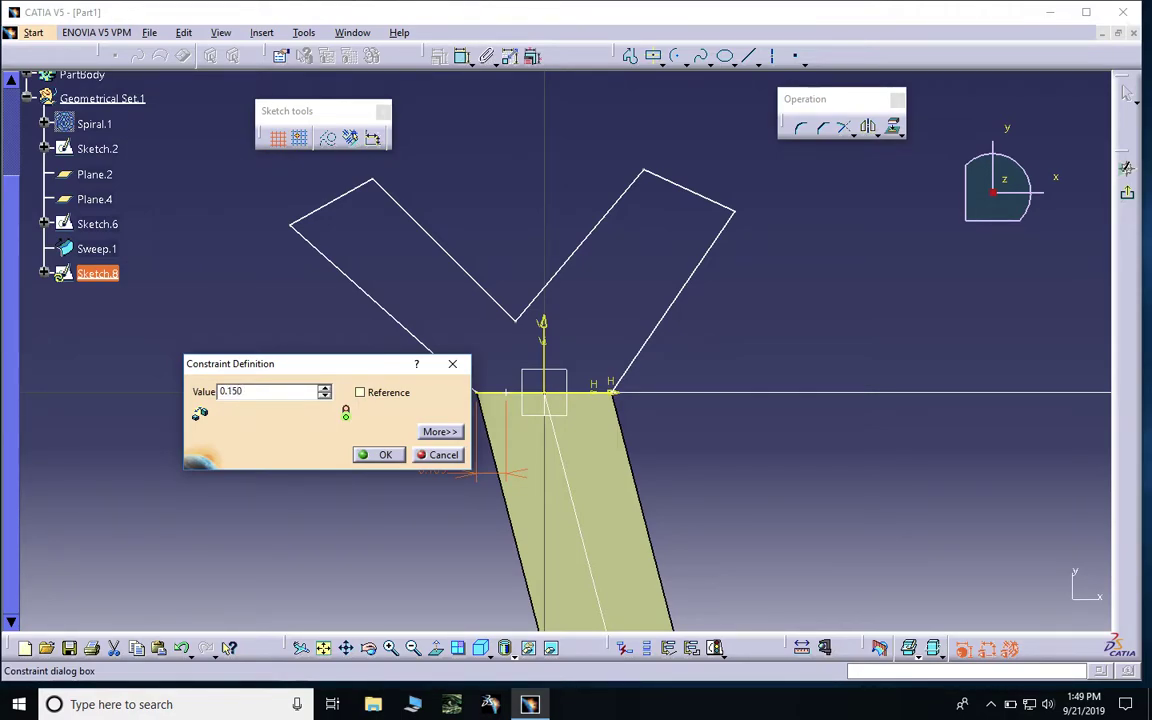
{"action": "key", "text": "Return"}
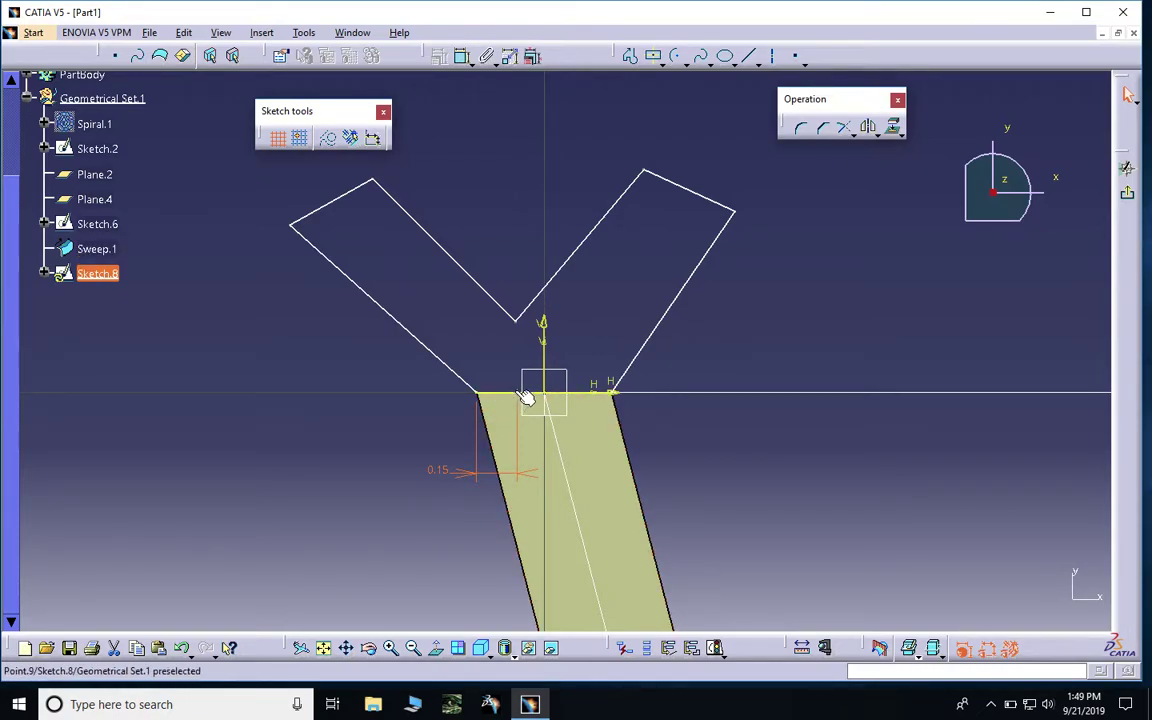
{"action": "left_click", "coordinate": [630, 393]}
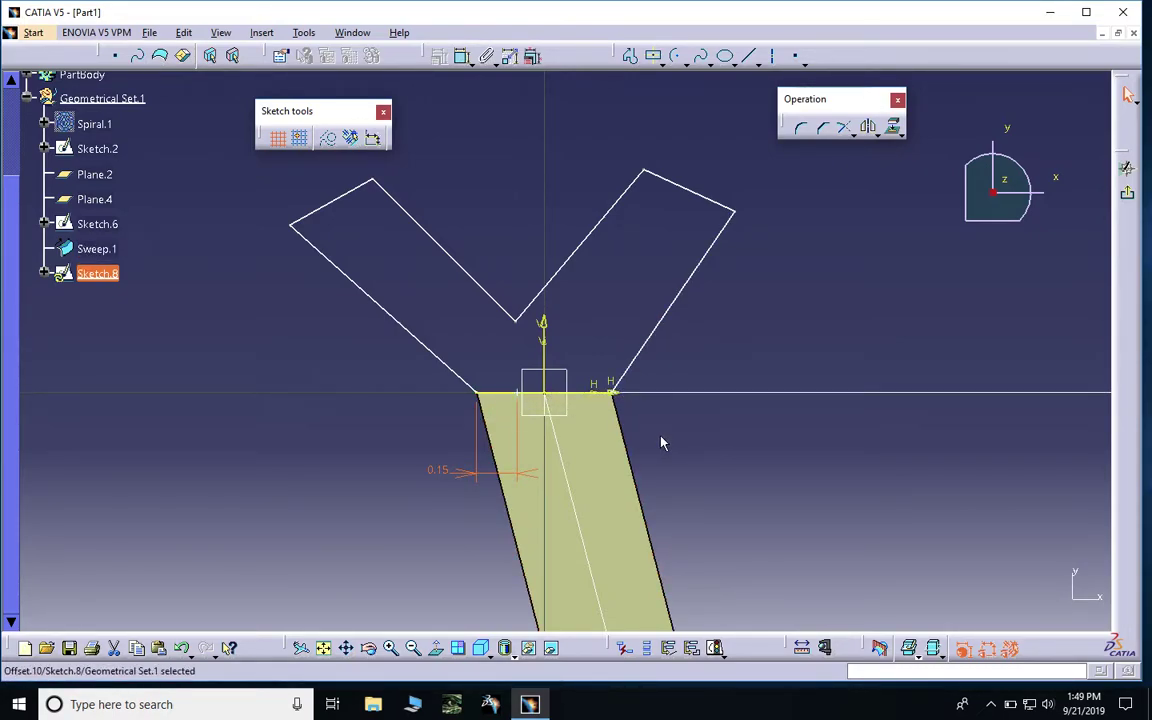
{"action": "middle_click_drag", "start_coordinate": [688, 320], "coordinate": [681, 353]}
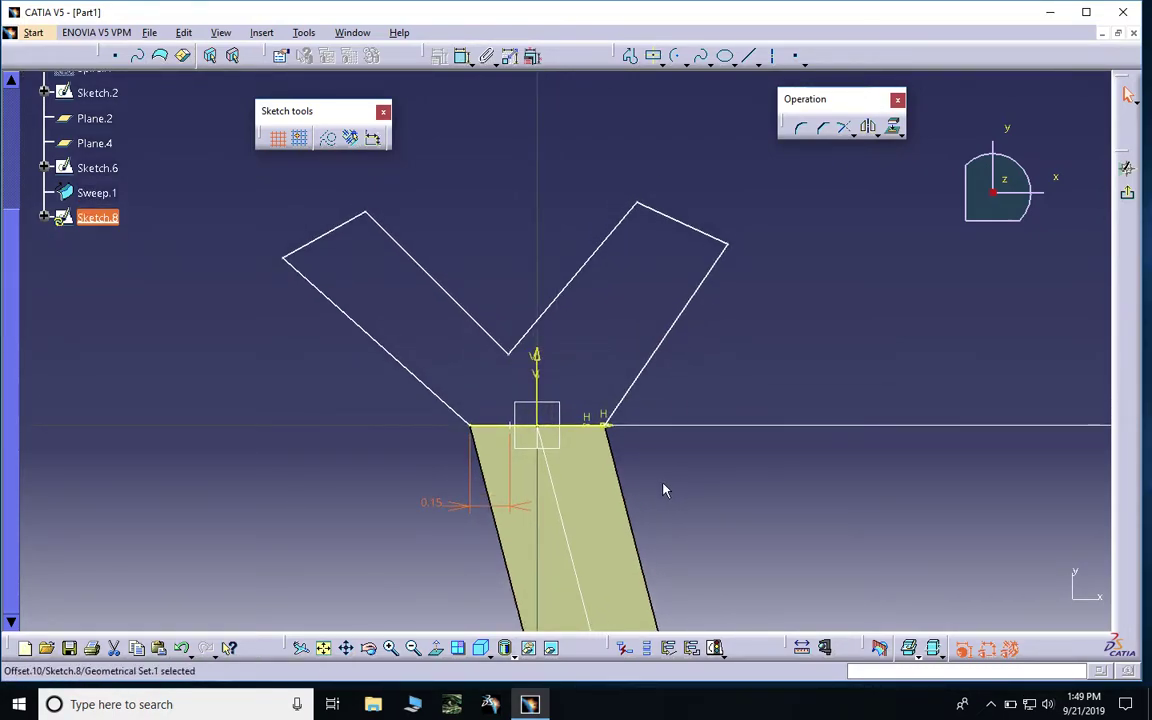
{"action": "left_click", "coordinate": [697, 508]}
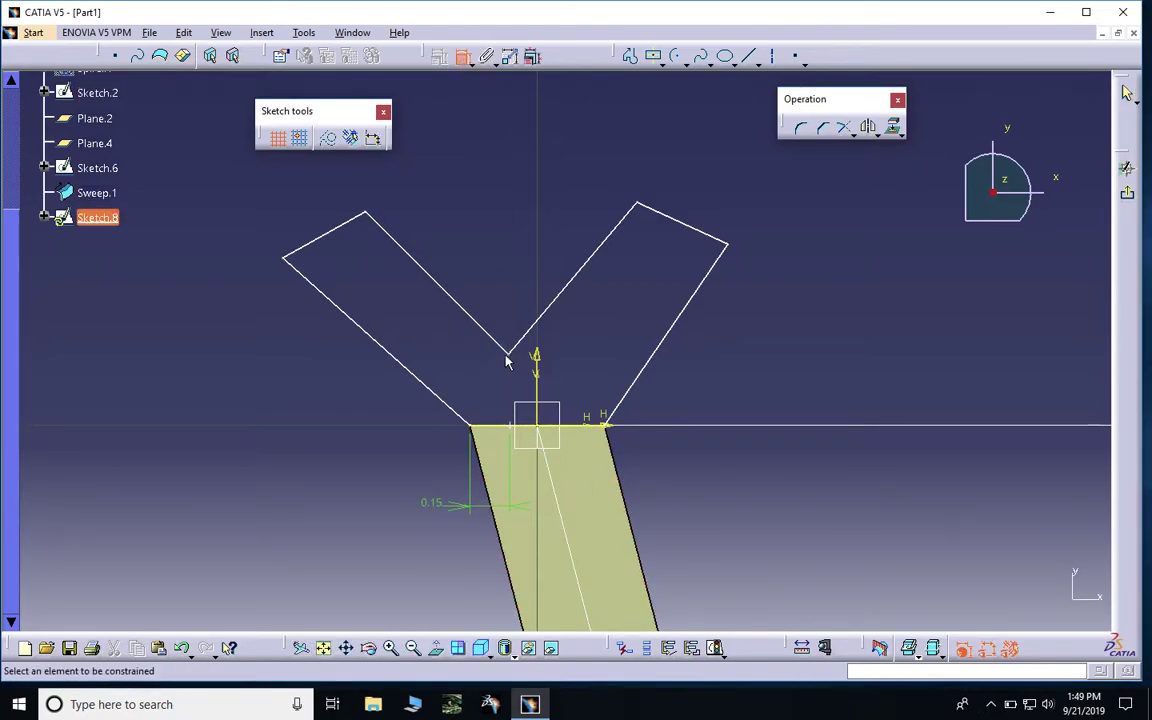
Step: Make the Y's inner corner coincident with the point on the edge and make the long sides of each arm parallel
{"action": "right_click", "coordinate": [518, 430]}
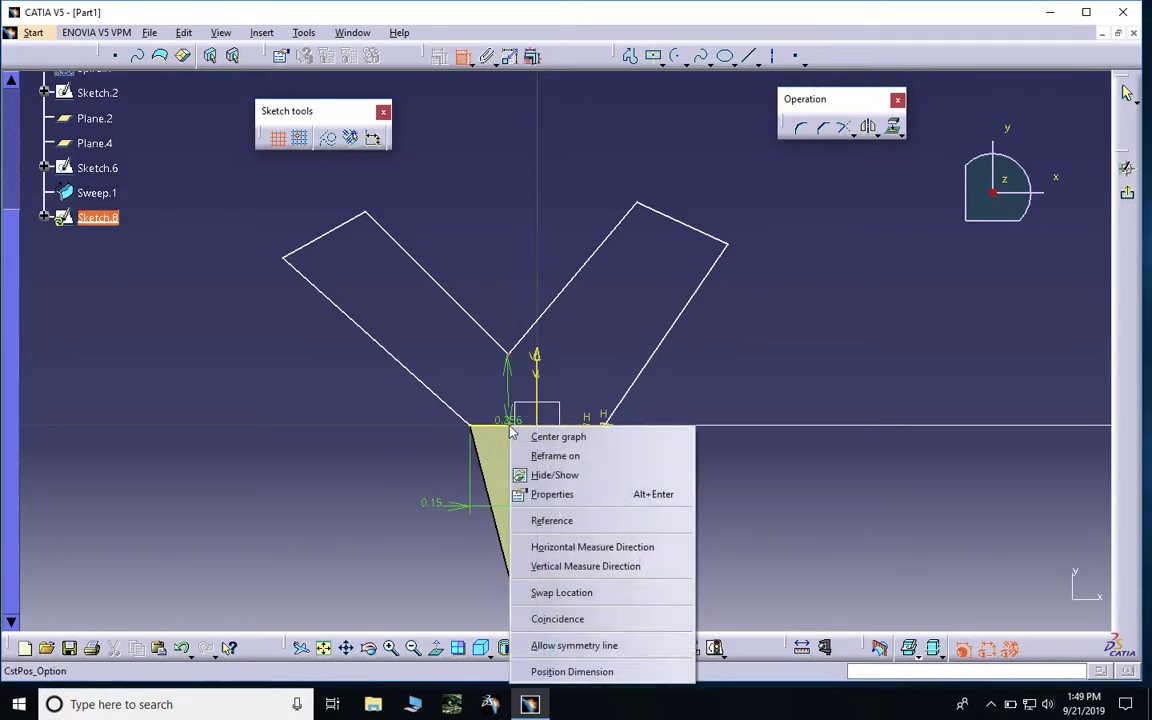
{"action": "left_click", "coordinate": [566, 620]}
{"action": "left_click", "coordinate": [360, 323]}
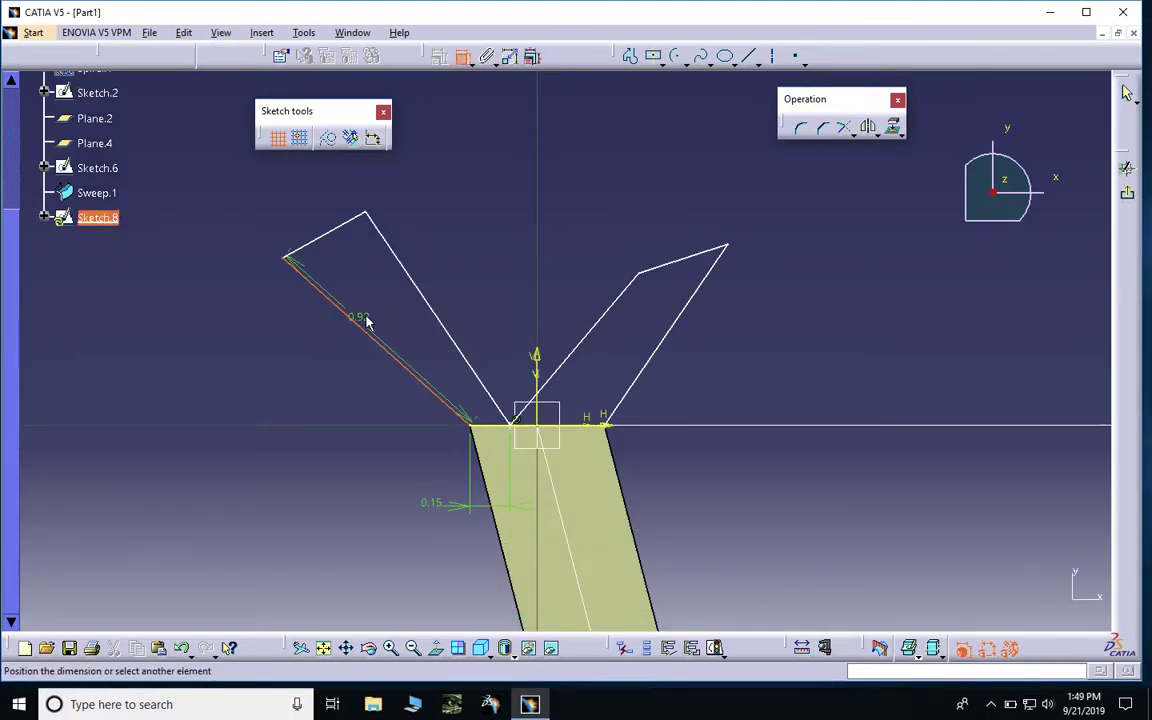
{"action": "right_click", "coordinate": [412, 281]}
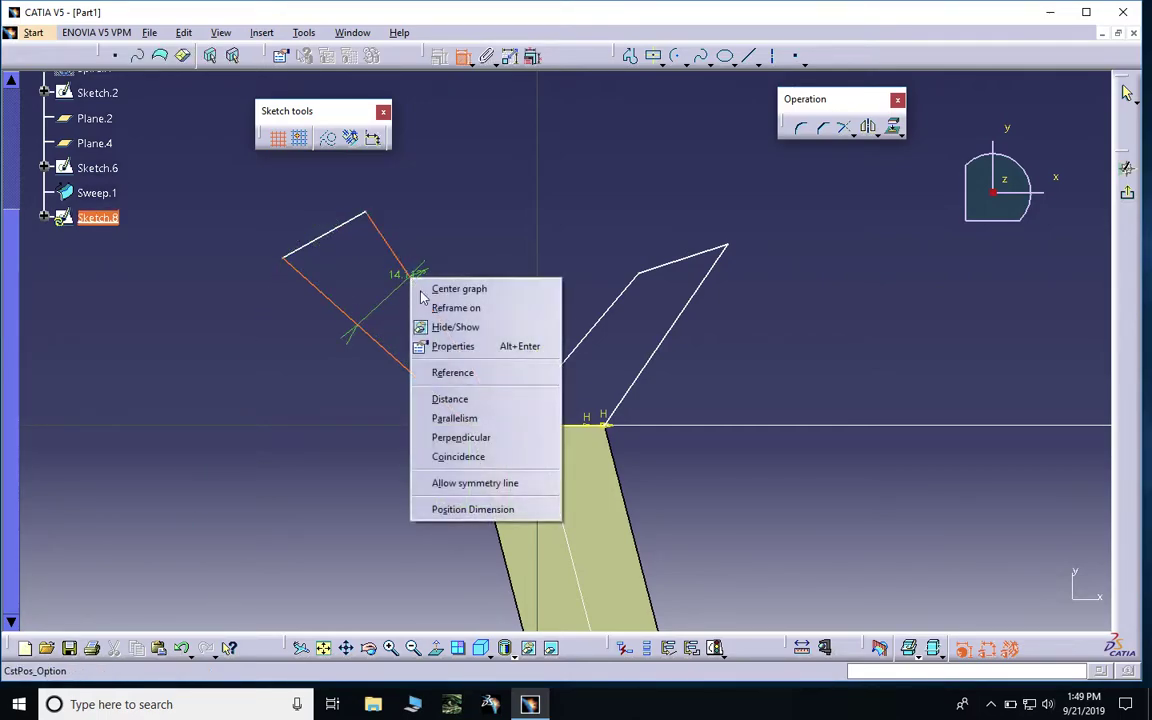
{"action": "left_click", "coordinate": [453, 418]}
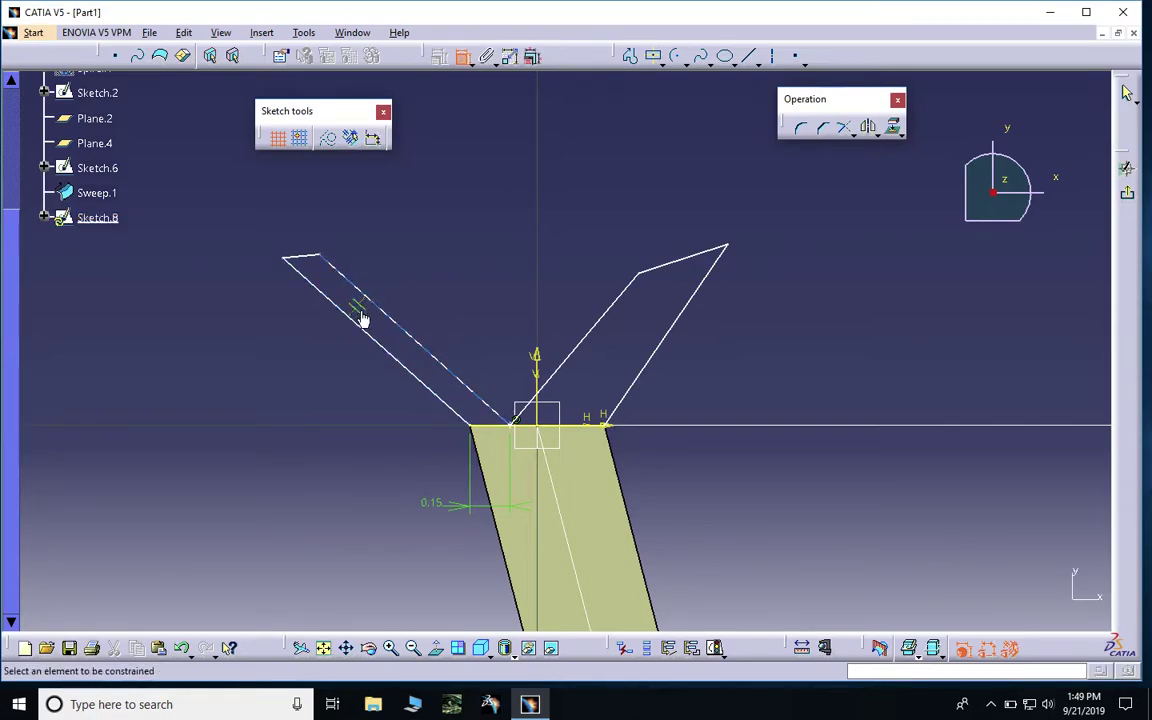
{"action": "left_click", "coordinate": [668, 338]}
{"action": "right_click", "coordinate": [672, 336]}
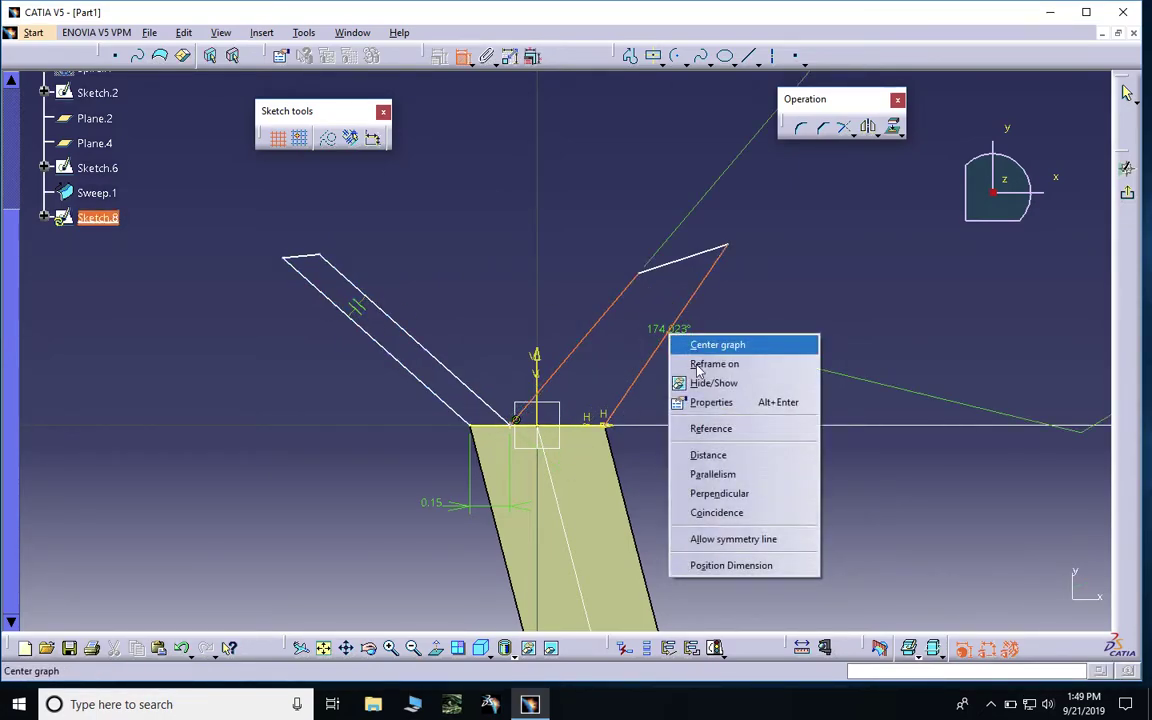
{"action": "left_click", "coordinate": [705, 472]}
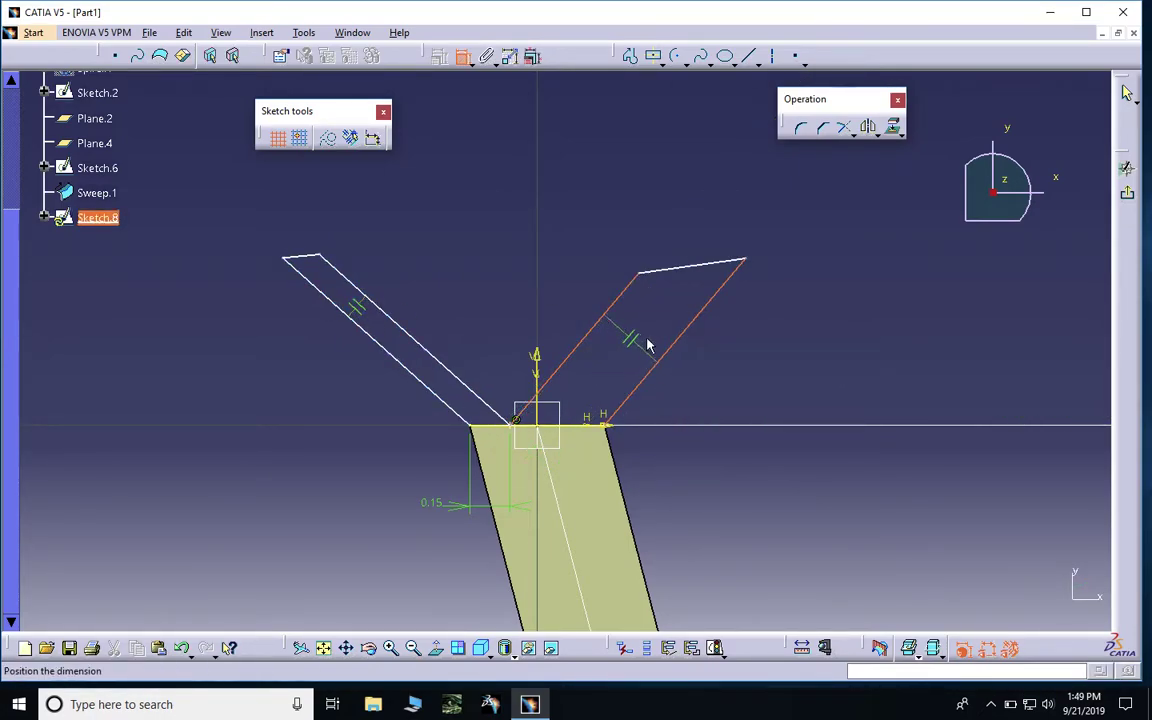
Step: Constrain the outer end line of each inlet arm perpendicular to that arm's outer long side
{"action": "left_click", "coordinate": [707, 303]}
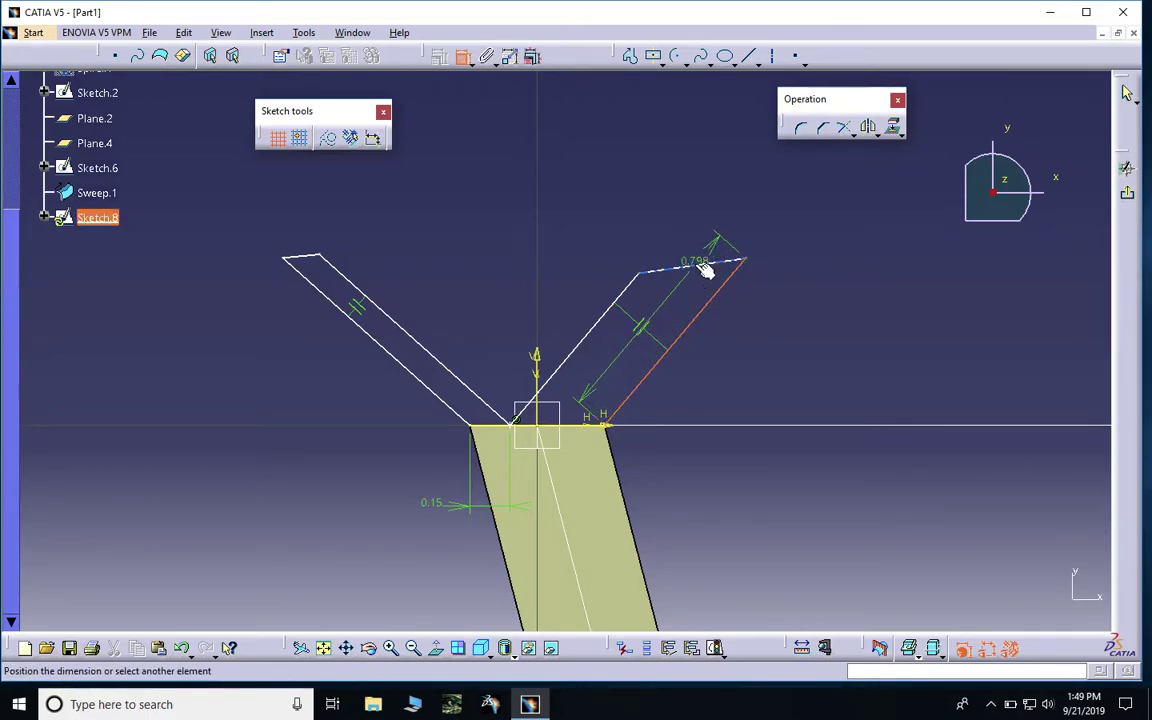
{"action": "right_click", "coordinate": [712, 268]}
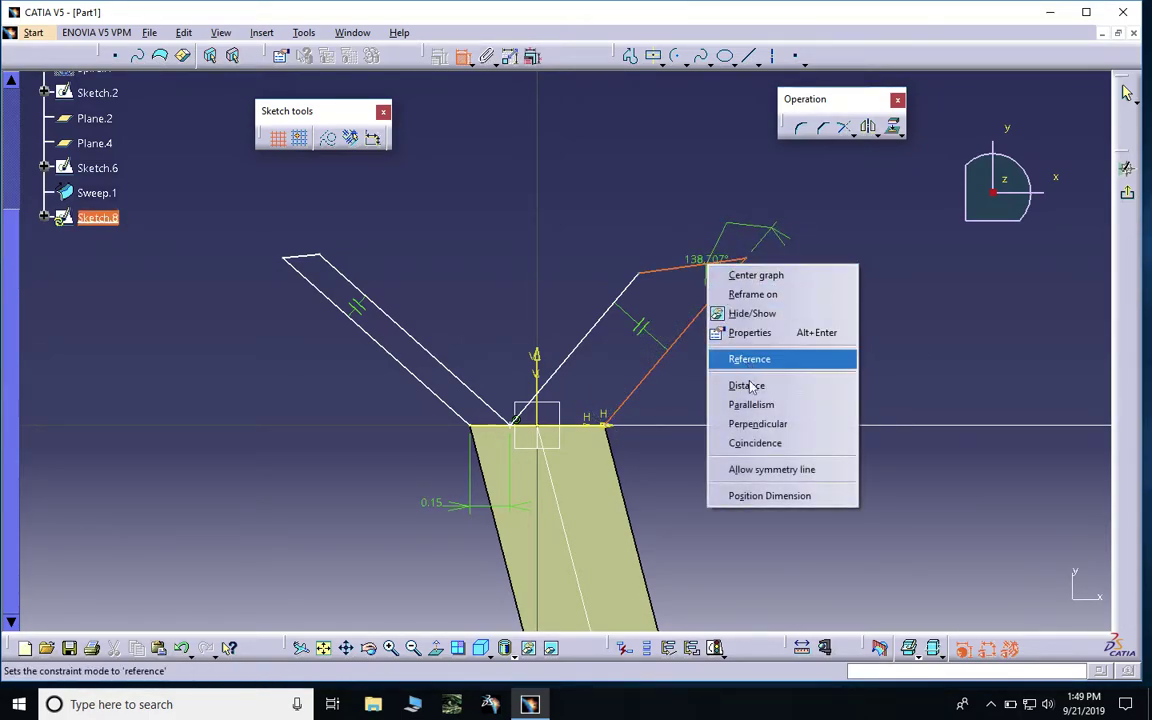
{"action": "left_click", "coordinate": [770, 422]}
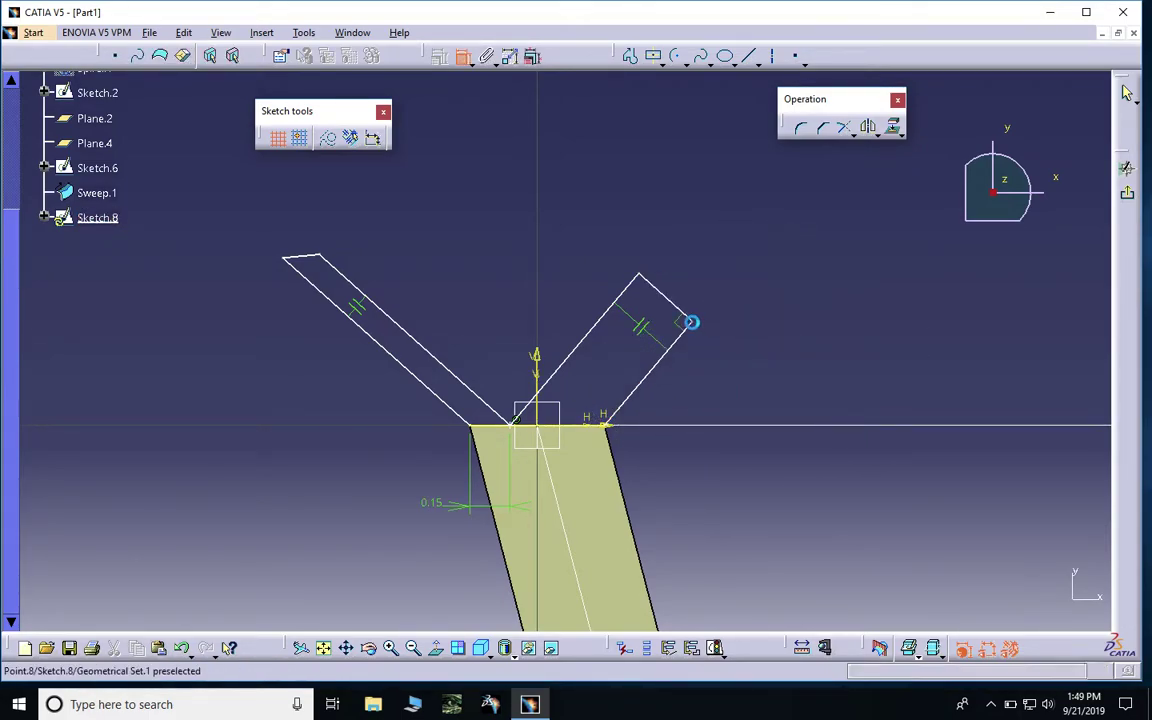
{"action": "left_click", "coordinate": [306, 272]}
{"action": "right_click", "coordinate": [305, 258]}
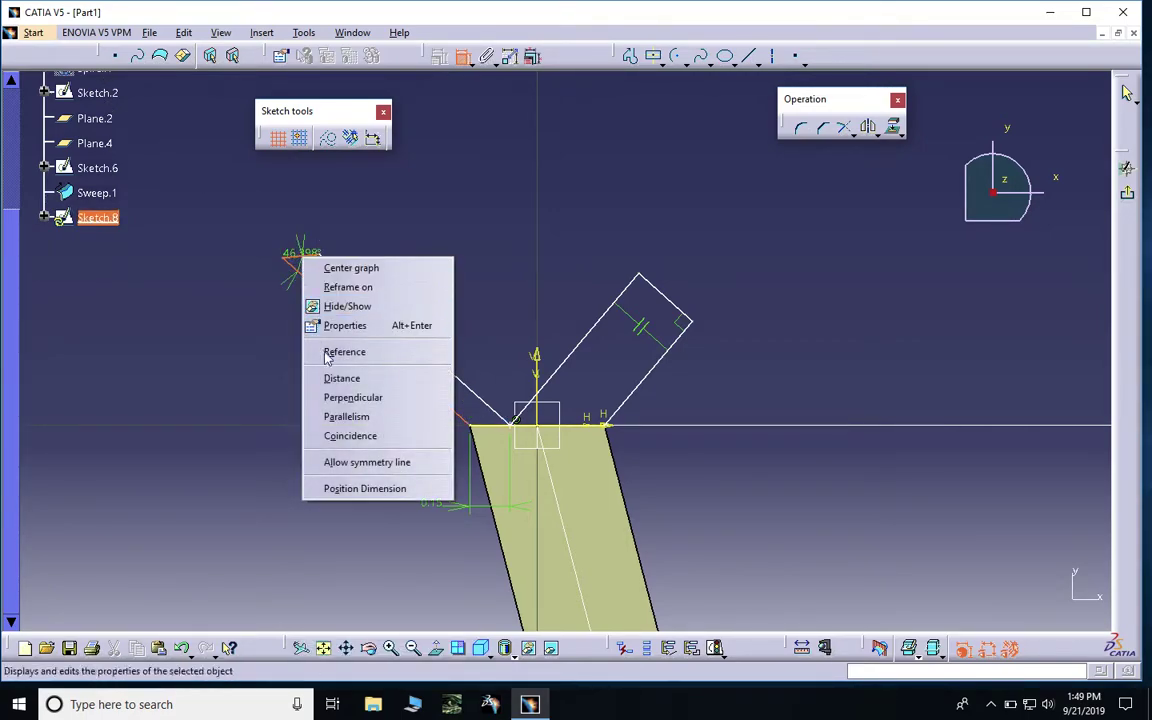
{"action": "left_click", "coordinate": [335, 396]}
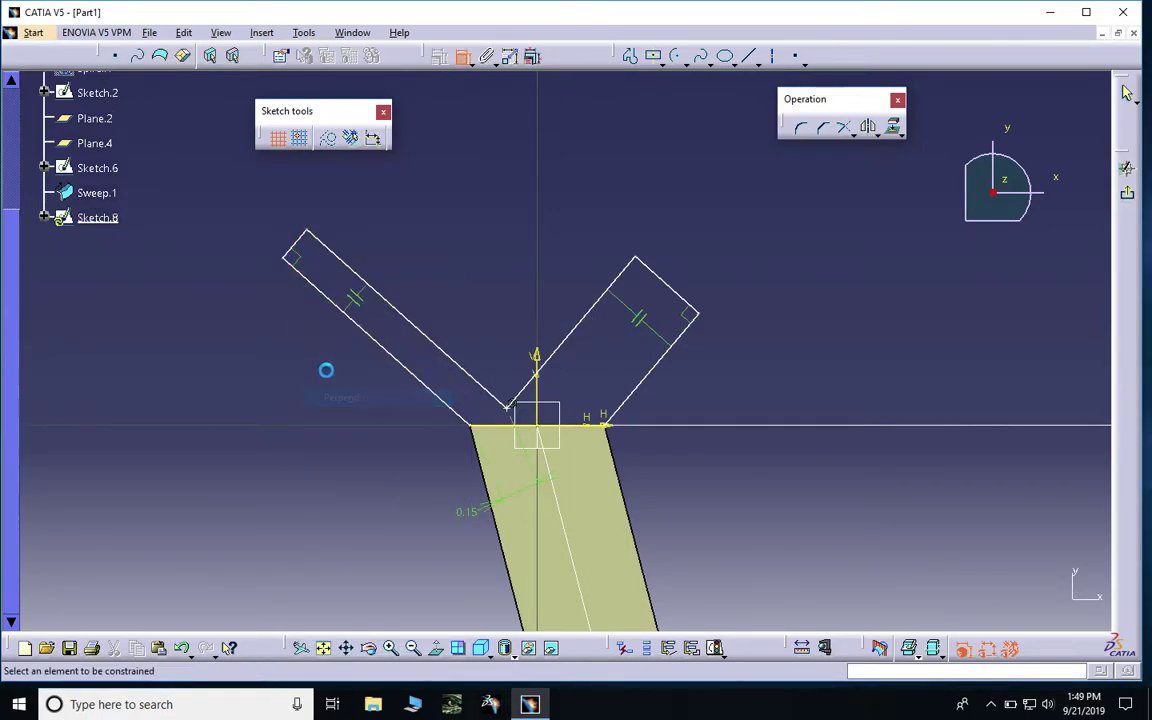
Step: Dimension the outer long side of both inlet arms and set each length to 2 mm
{"action": "left_click", "coordinate": [358, 324]}
{"action": "left_click", "coordinate": [319, 355]}
{"action": "double_click", "coordinate": [315, 356]}
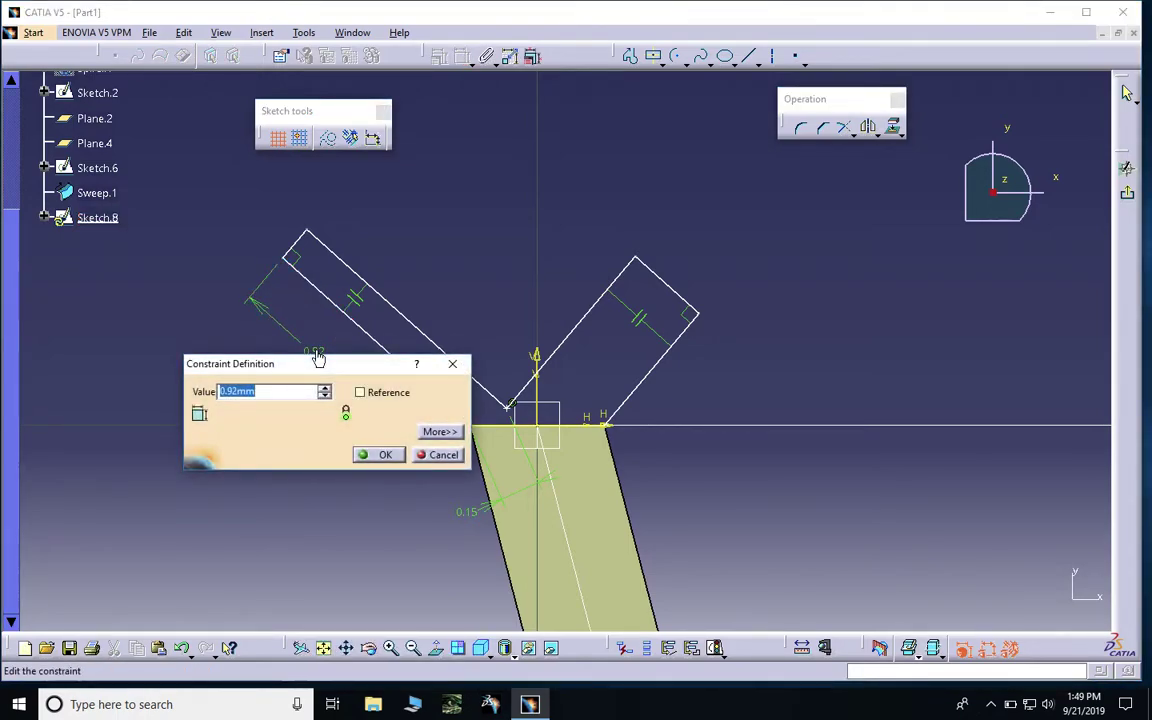
{"action": "key", "text": "Return"}
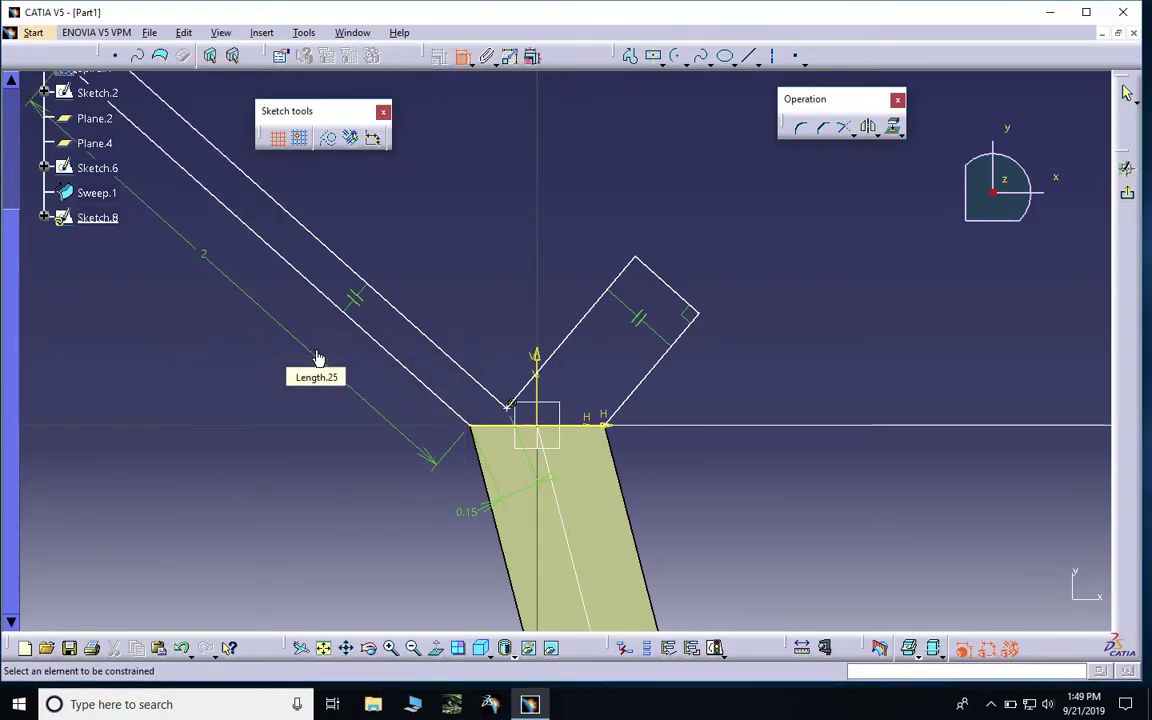
{"action": "left_click", "coordinate": [644, 387]}
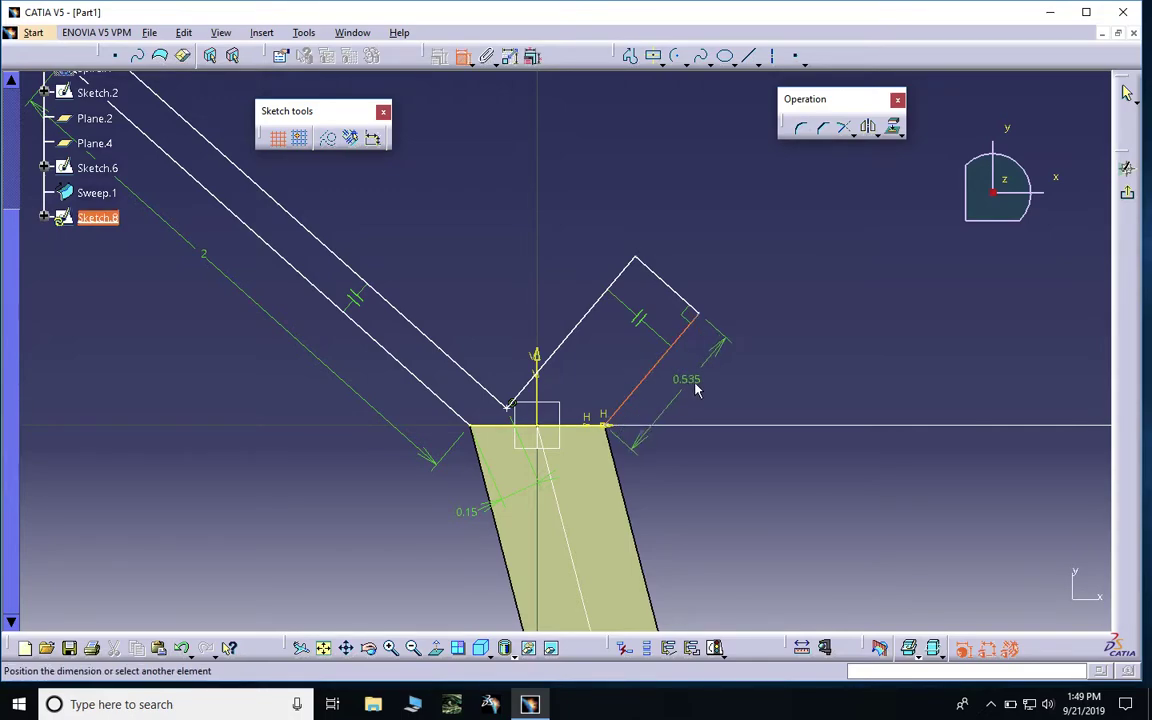
{"action": "left_click", "coordinate": [697, 381]}
{"action": "double_click", "coordinate": [699, 382]}
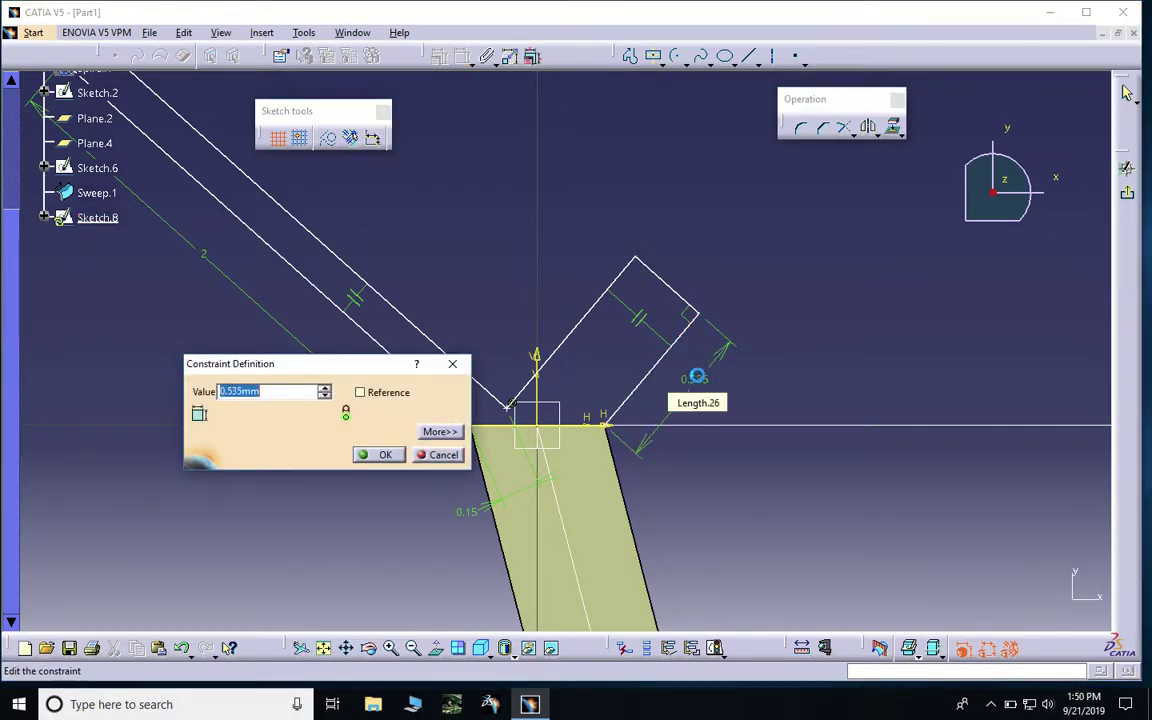
{"action": "type", "text": "2"}
{"action": "key", "text": "Return"}
Step: Delete the reference point at the inner corner where the two inlet arms meet
{"action": "mouse_move", "coordinate": [492, 219]}
{"action": "middle_mouse_down"}
{"action": "mouse_move", "coordinate": [470, 358]}
{"action": "mouse_move", "coordinate": [514, 185]}
{"action": "middle_mouse_up"}
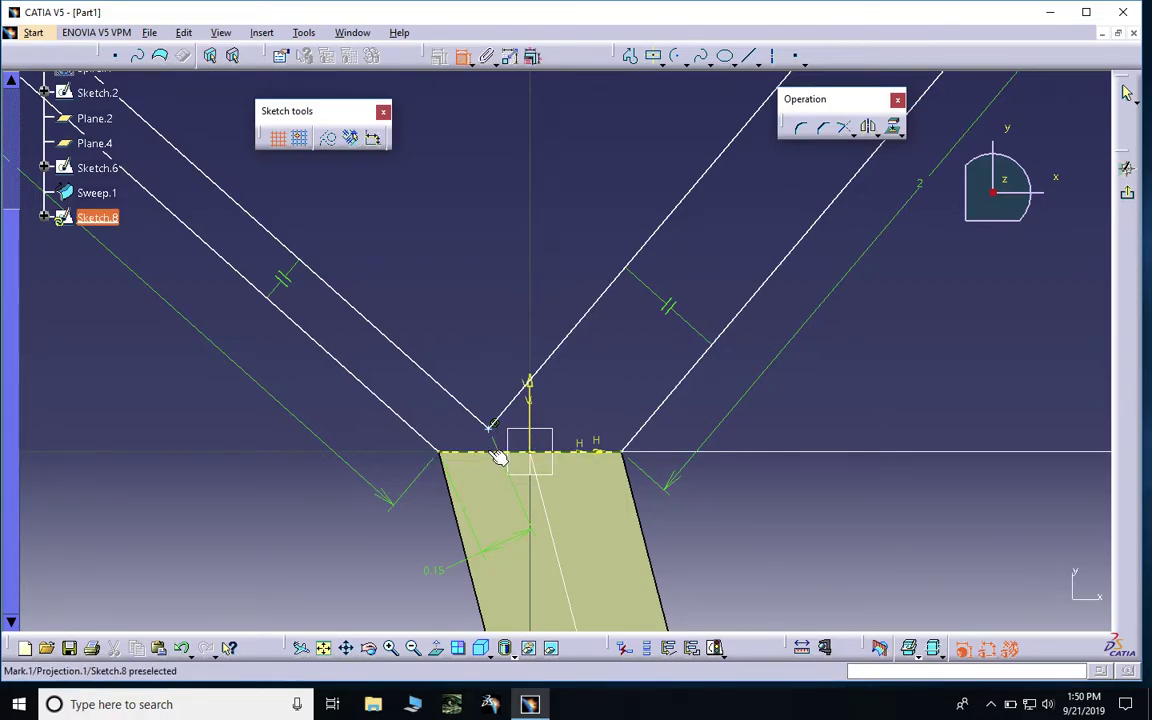
{"action": "mouse_move", "coordinate": [494, 321]}
{"action": "middle_mouse_down"}
{"action": "mouse_move", "coordinate": [493, 426]}
{"action": "mouse_move", "coordinate": [510, 393]}
{"action": "middle_mouse_up"}
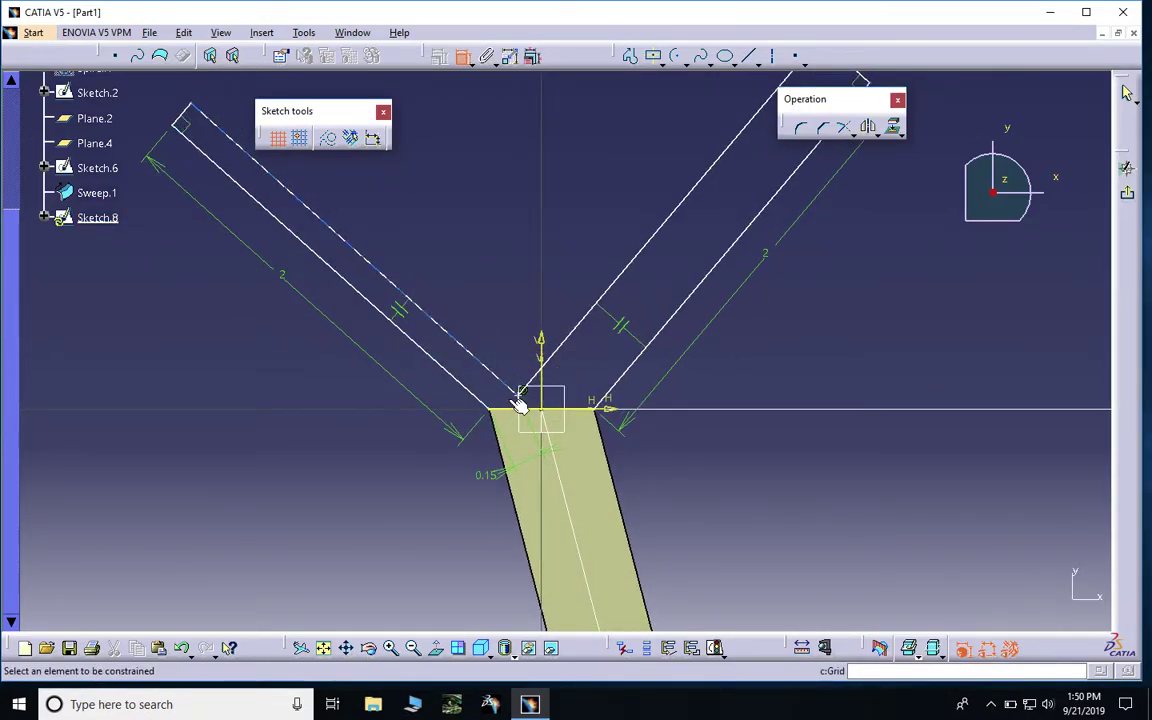
{"action": "middle_click_drag", "start_coordinate": [532, 465], "coordinate": [522, 470]}
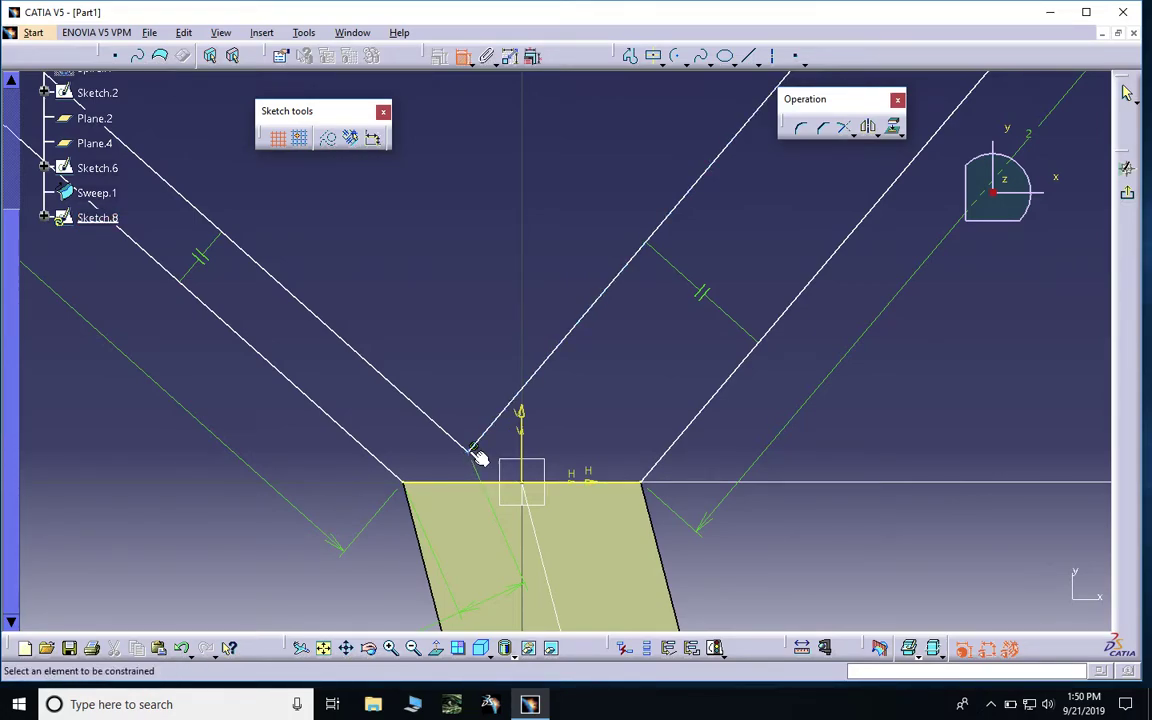
{"action": "right_click", "coordinate": [479, 457]}
{"action": "left_click", "coordinate": [424, 290]}
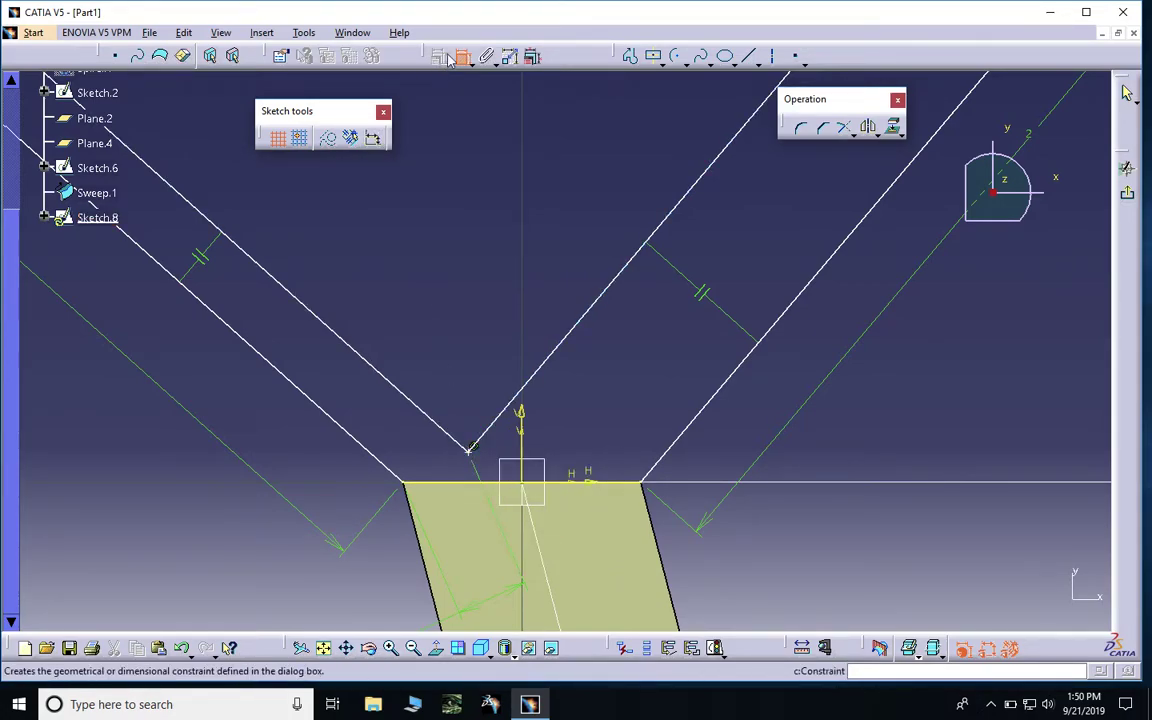
{"action": "right_click", "coordinate": [479, 457]}
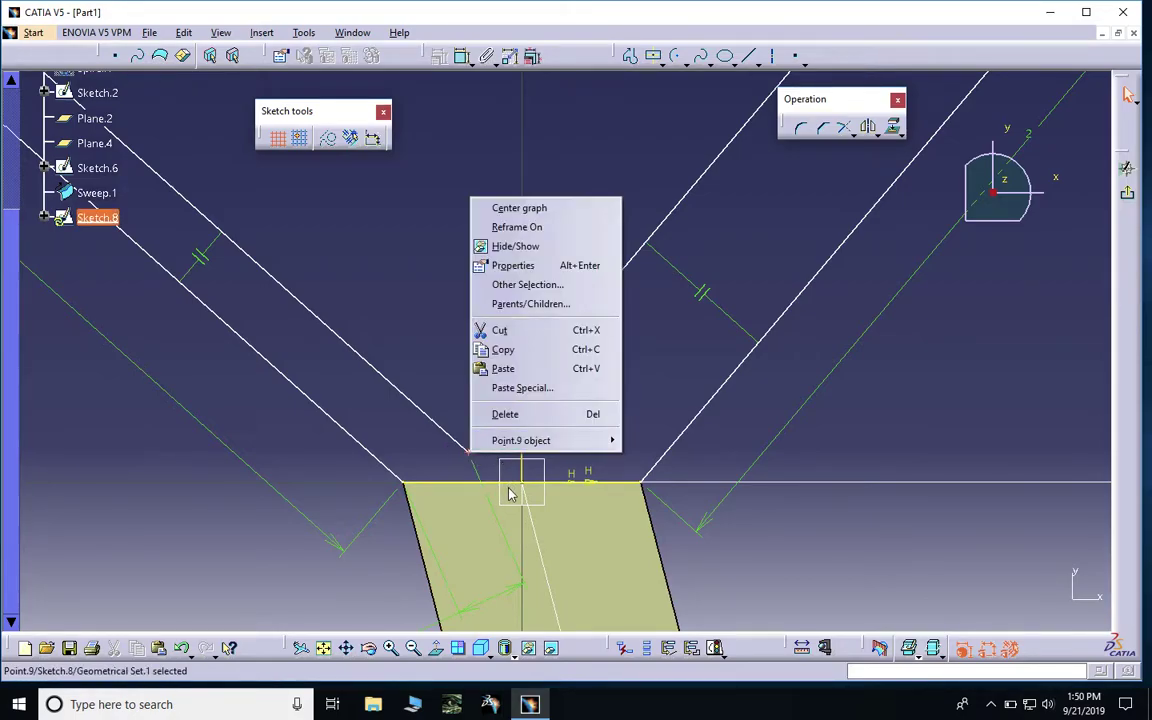
{"action": "left_click", "coordinate": [507, 411]}
{"action": "middle_click", "coordinate": [517, 507]}
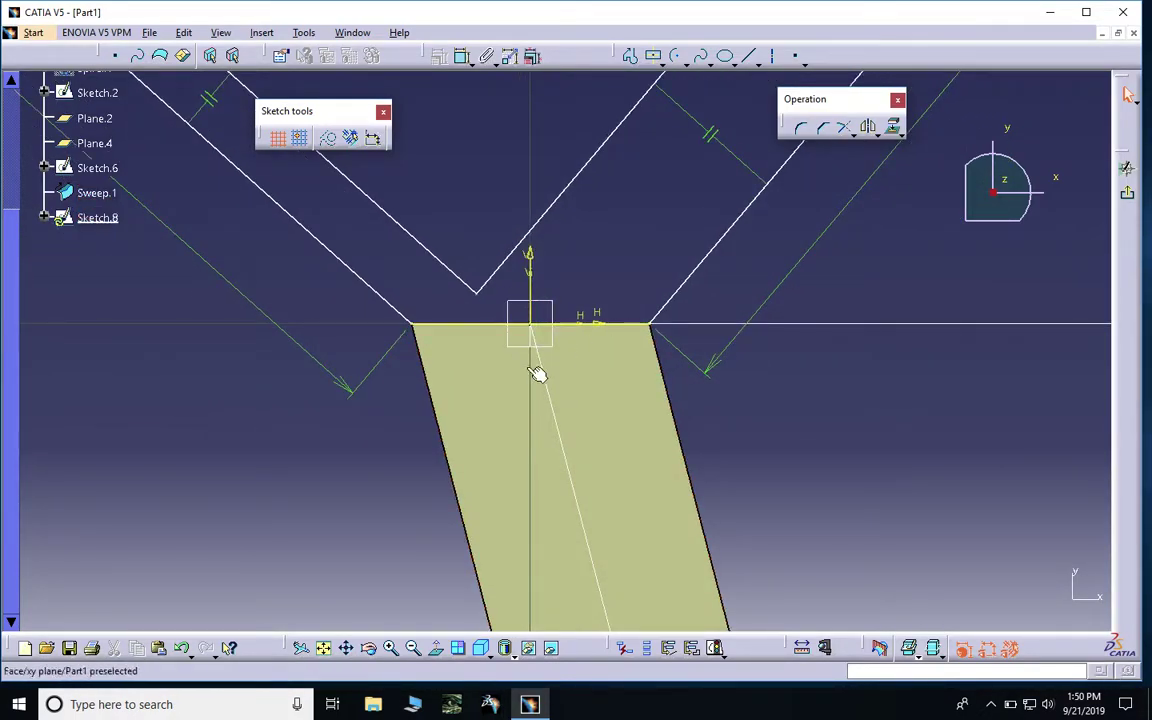
Step: Dimension the end widths of both inlet arms
{"action": "mouse_move", "coordinate": [622, 198]}
{"action": "middle_mouse_down"}
{"action": "mouse_move", "coordinate": [543, 175]}
{"action": "mouse_move", "coordinate": [534, 337]}
{"action": "middle_mouse_up"}
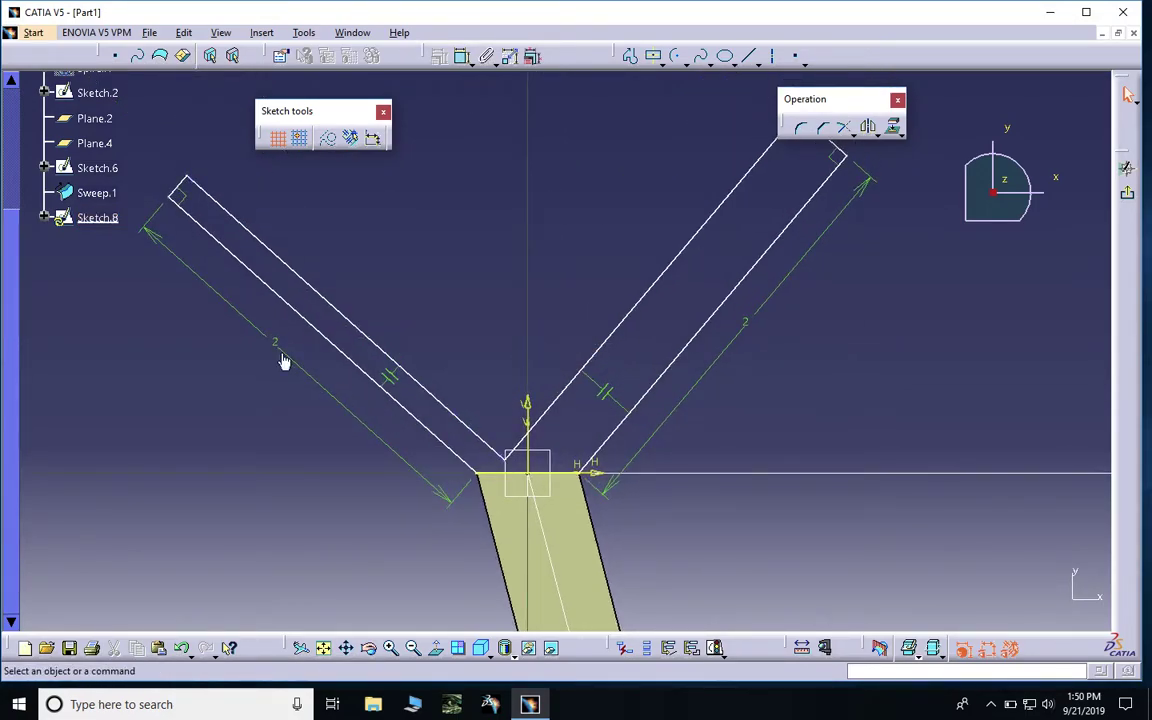
{"action": "middle_click_drag", "start_coordinate": [441, 272], "coordinate": [421, 359]}
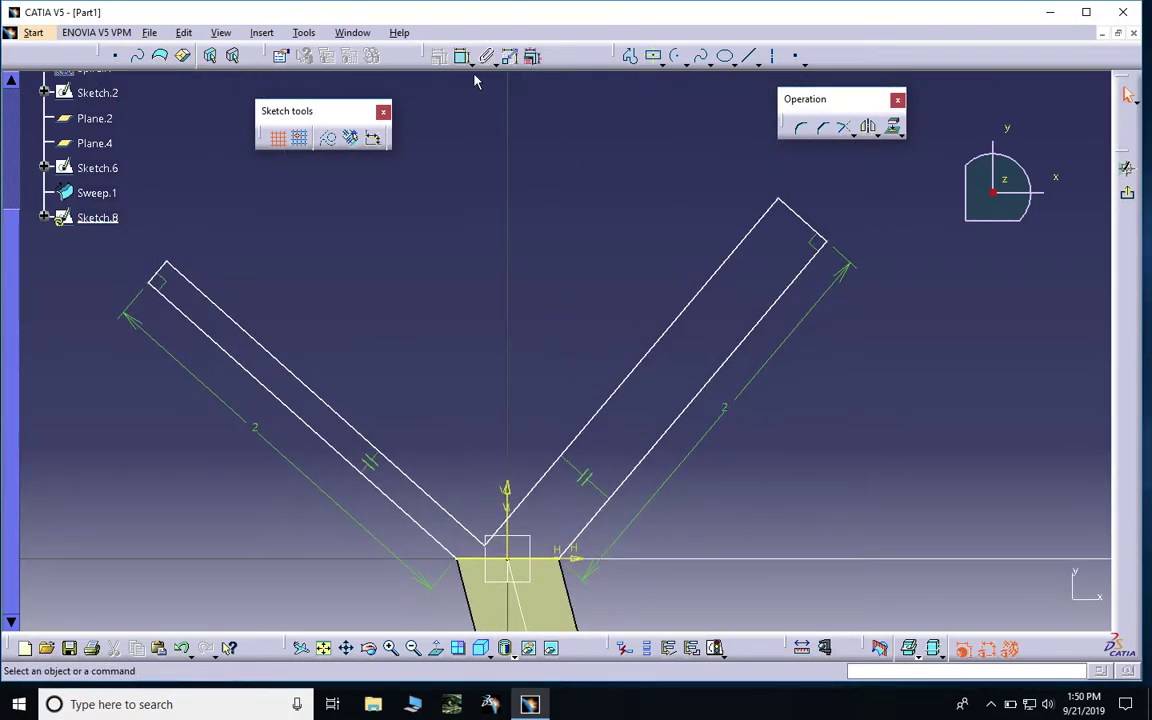
{"action": "left_click", "coordinate": [158, 271]}
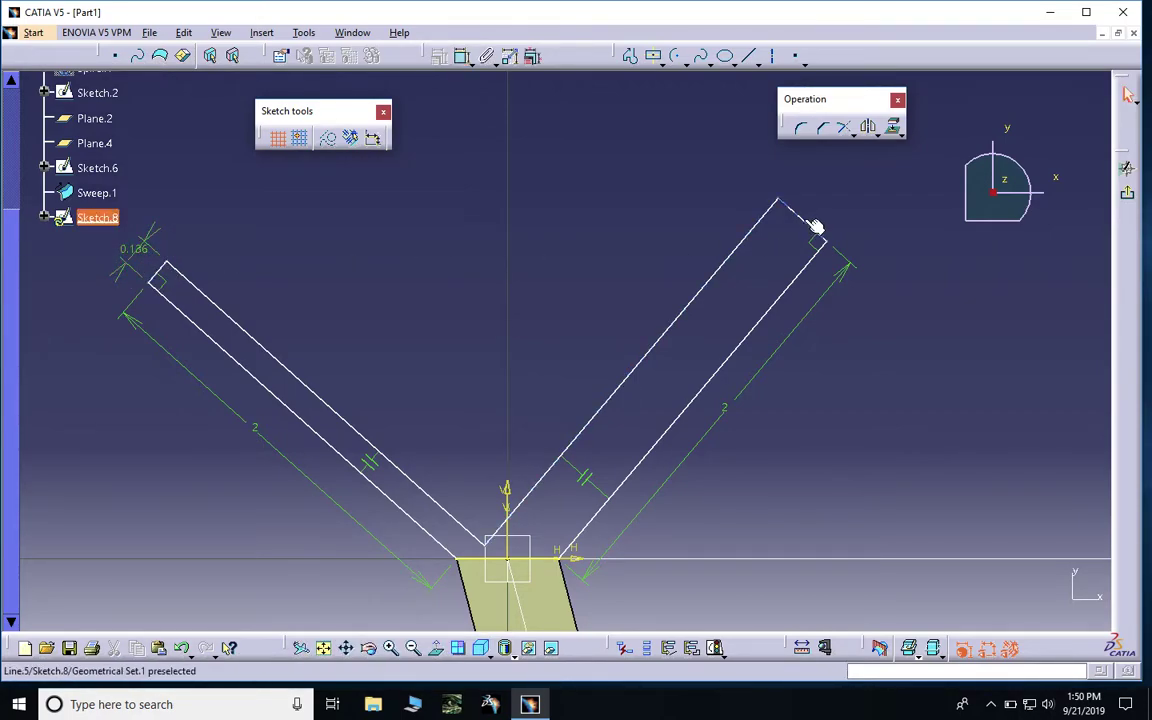
{"action": "left_click", "coordinate": [465, 57]}
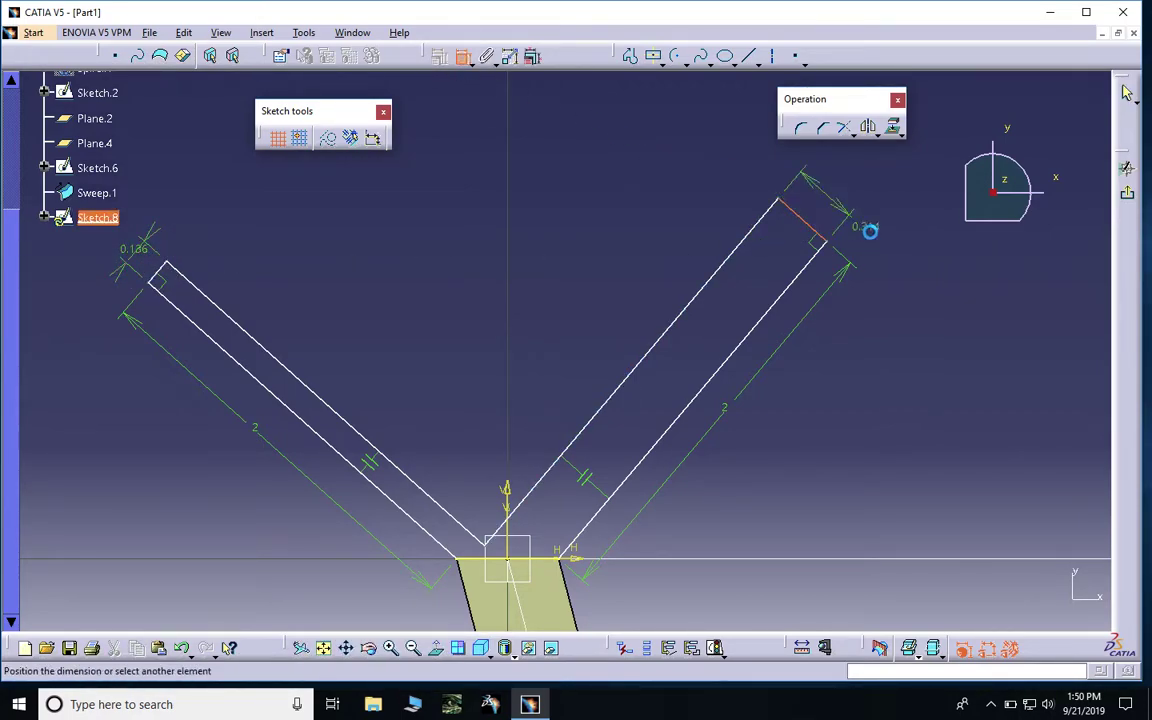
{"action": "left_click", "coordinate": [826, 193]}
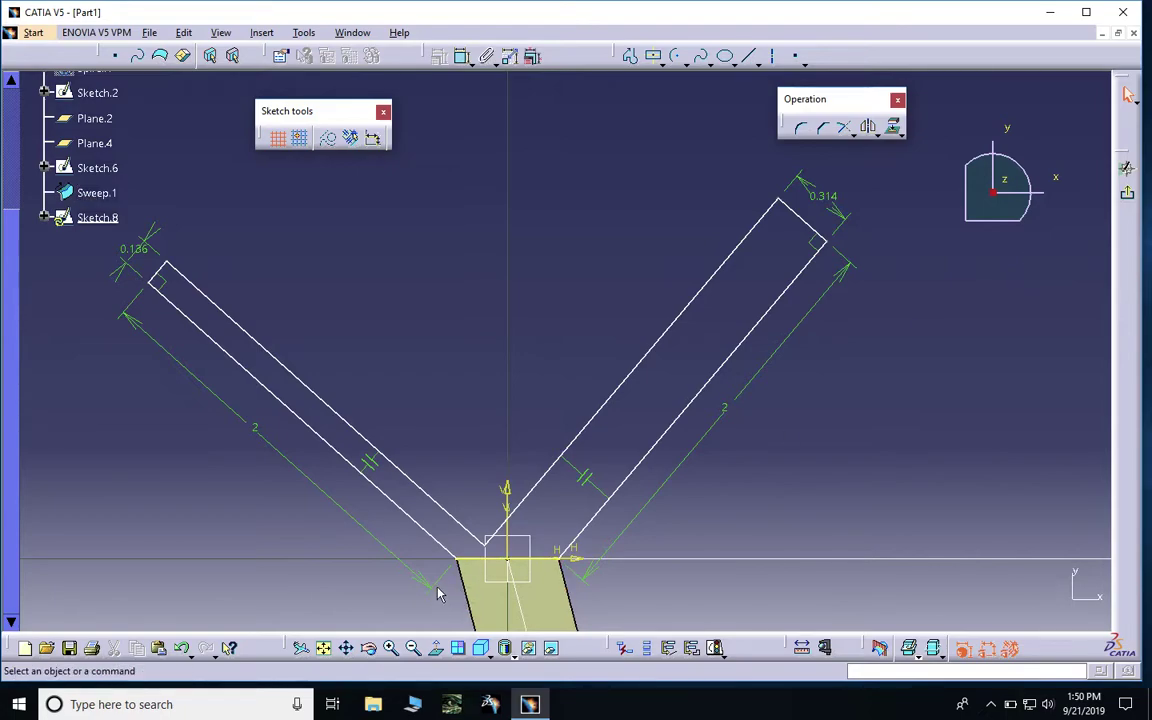
Step: Delete the projected channel end edge from the inlet sketch and exit the sketch
{"action": "right_click", "coordinate": [470, 566]}
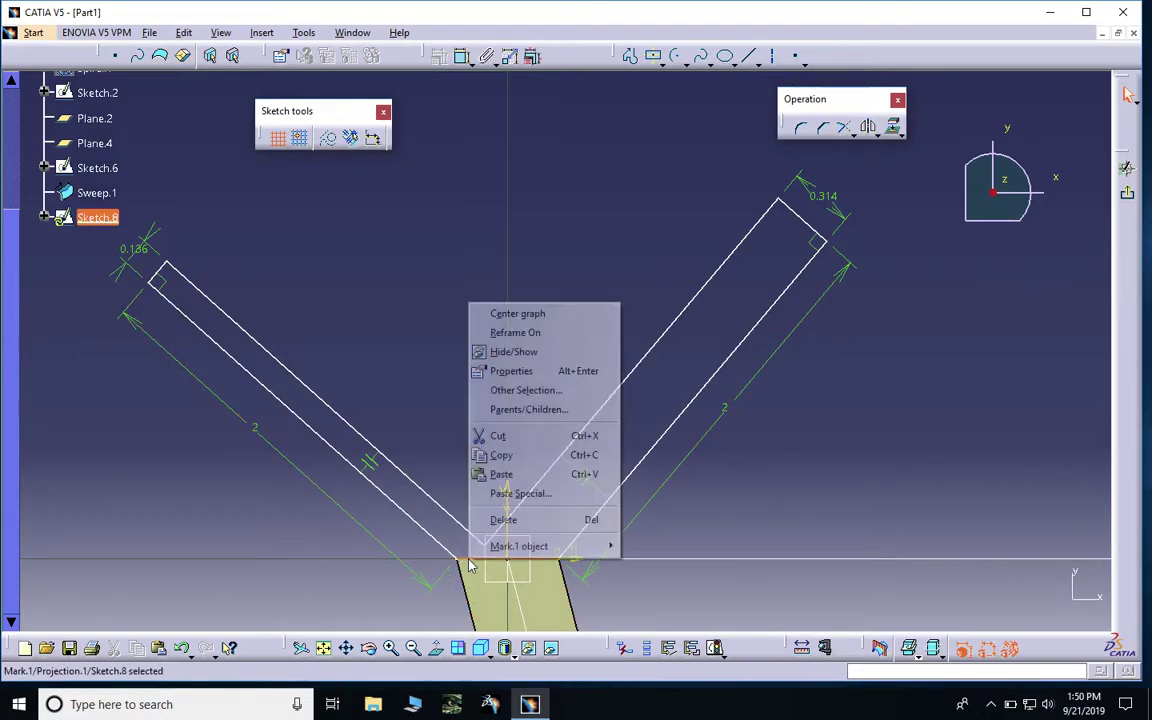
{"action": "left_click", "coordinate": [521, 528]}
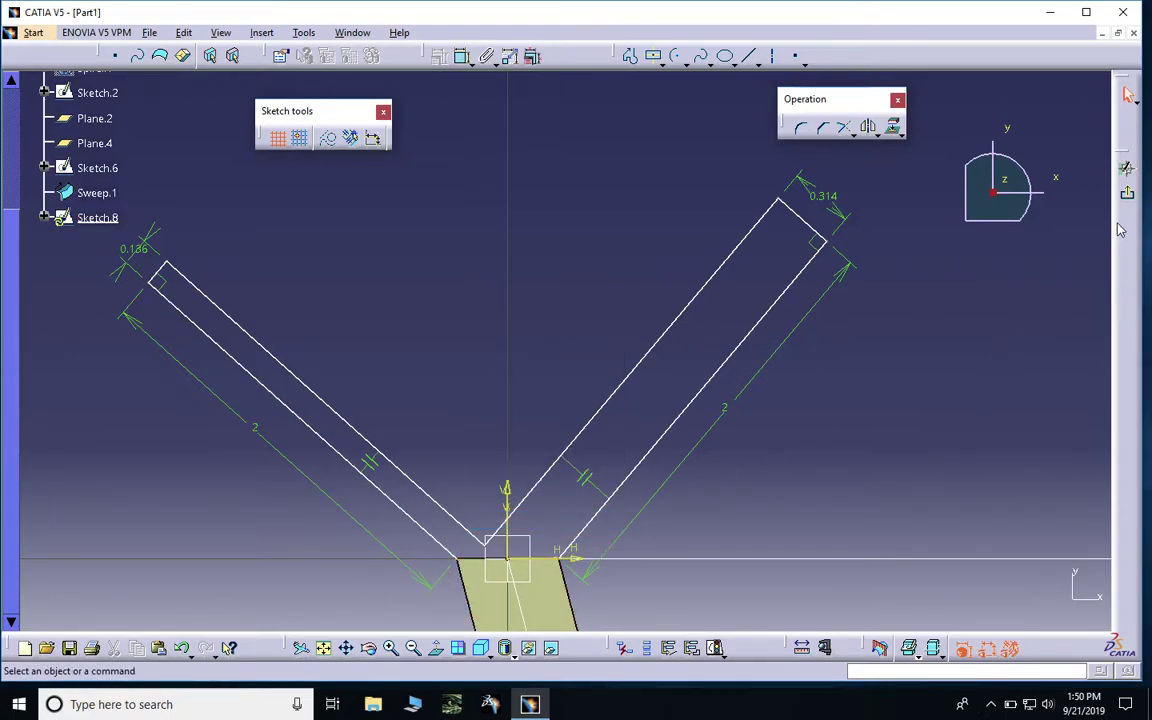
{"action": "left_click", "coordinate": [1127, 192]}
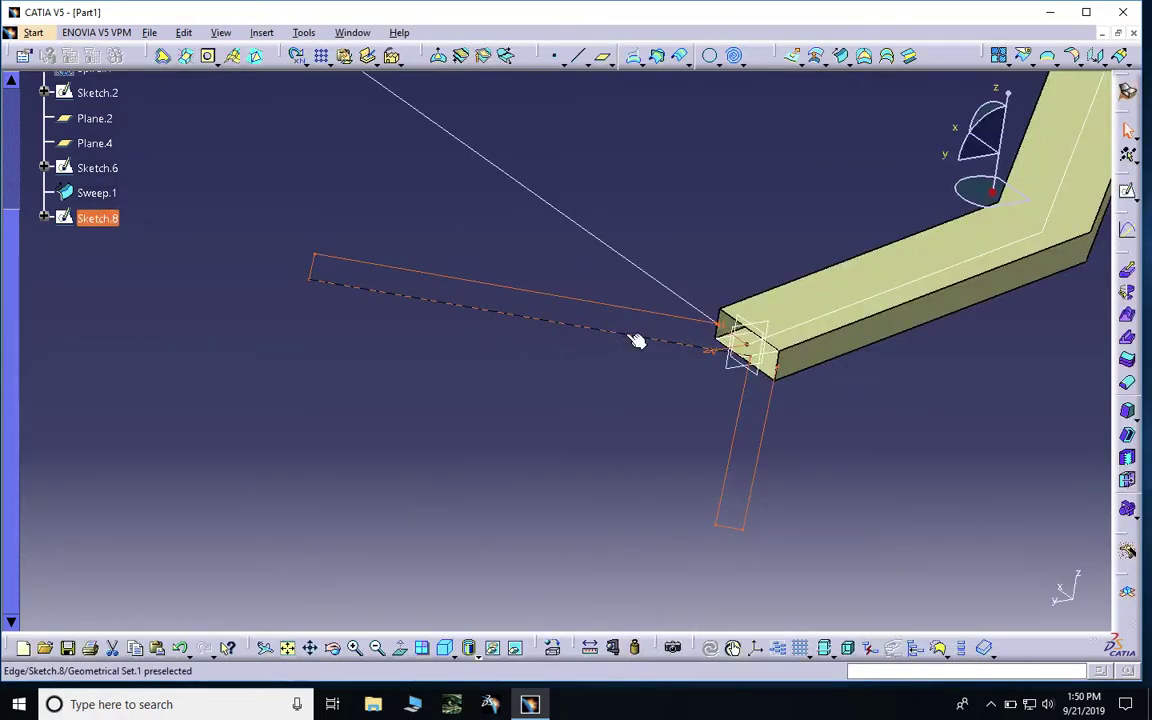
Step: Start a new sketch on the xy plane and project the end edge of the channel's straight outer section into it
{"action": "mouse_move", "coordinate": [700, 280]}
{"action": "middle_mouse_down"}
{"action": "mouse_move", "coordinate": [712, 267]}
{"action": "mouse_move", "coordinate": [694, 393]}
{"action": "mouse_move", "coordinate": [657, 422]}
{"action": "middle_mouse_up"}
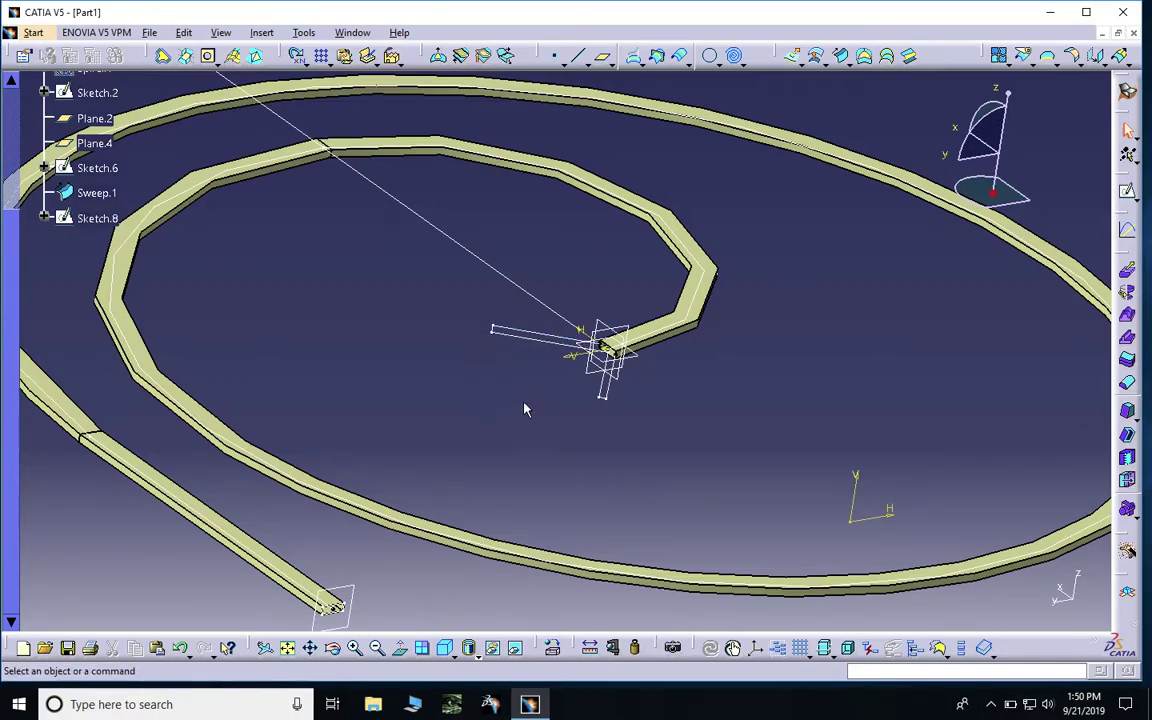
{"action": "middle_click_drag", "start_coordinate": [526, 409], "coordinate": [553, 267]}
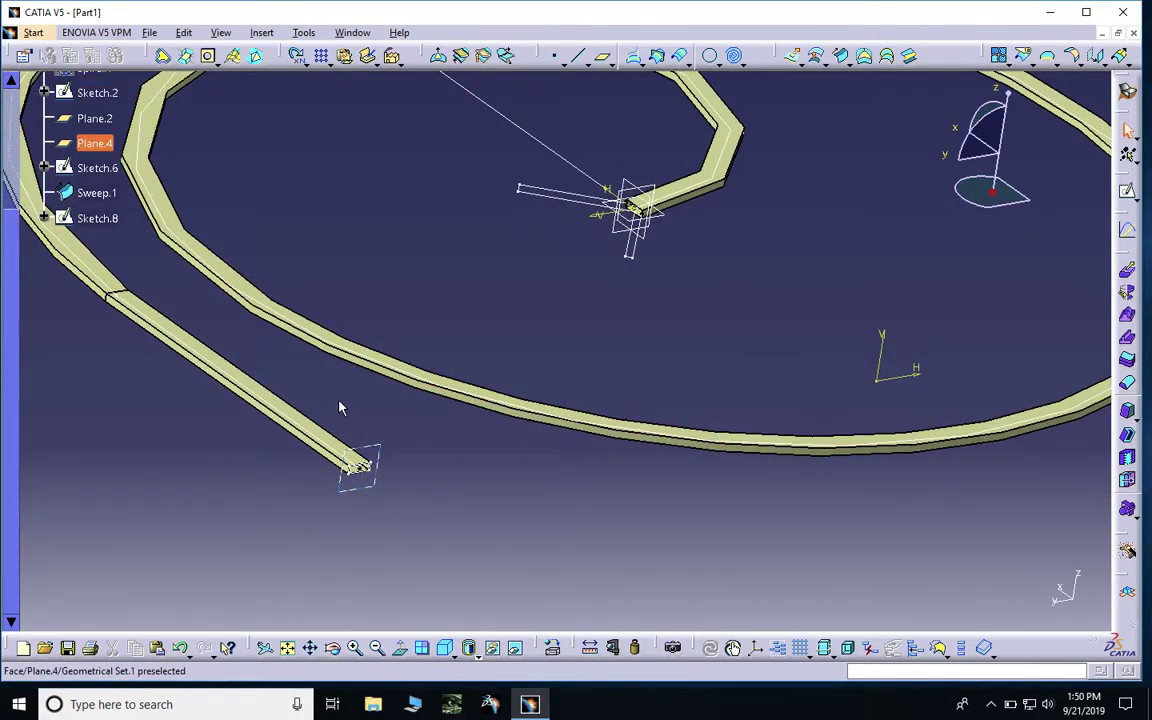
{"action": "left_click", "coordinate": [278, 172]}
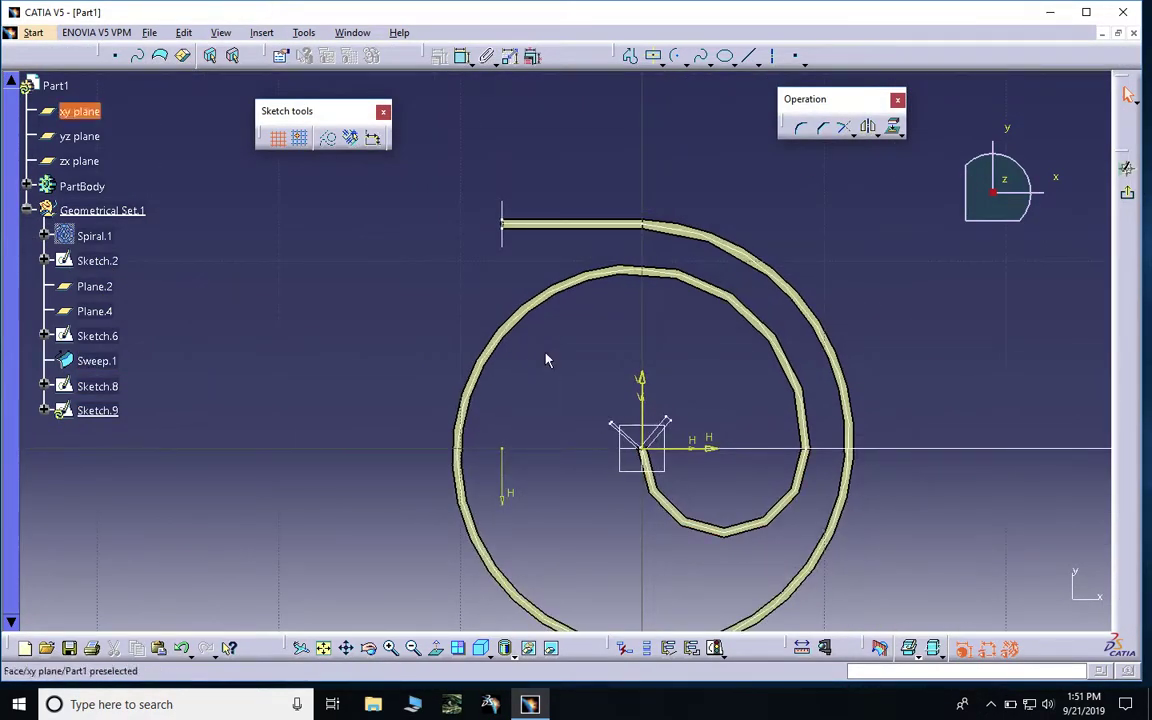
{"action": "mouse_move", "coordinate": [546, 360]}
{"action": "middle_mouse_down"}
{"action": "mouse_move", "coordinate": [597, 198]}
{"action": "mouse_move", "coordinate": [591, 249]}
{"action": "mouse_move", "coordinate": [553, 335]}
{"action": "mouse_move", "coordinate": [591, 478]}
{"action": "mouse_move", "coordinate": [538, 424]}
{"action": "middle_mouse_up"}
{"action": "left_click", "coordinate": [893, 127]}
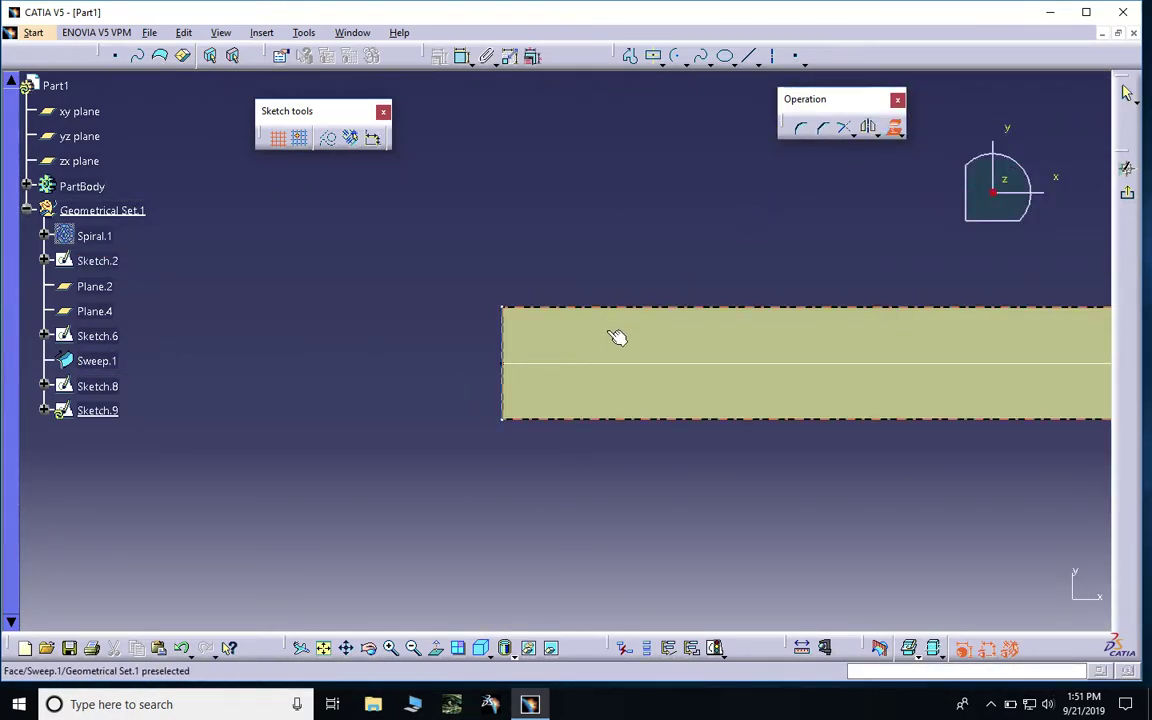
{"action": "left_click", "coordinate": [508, 387]}
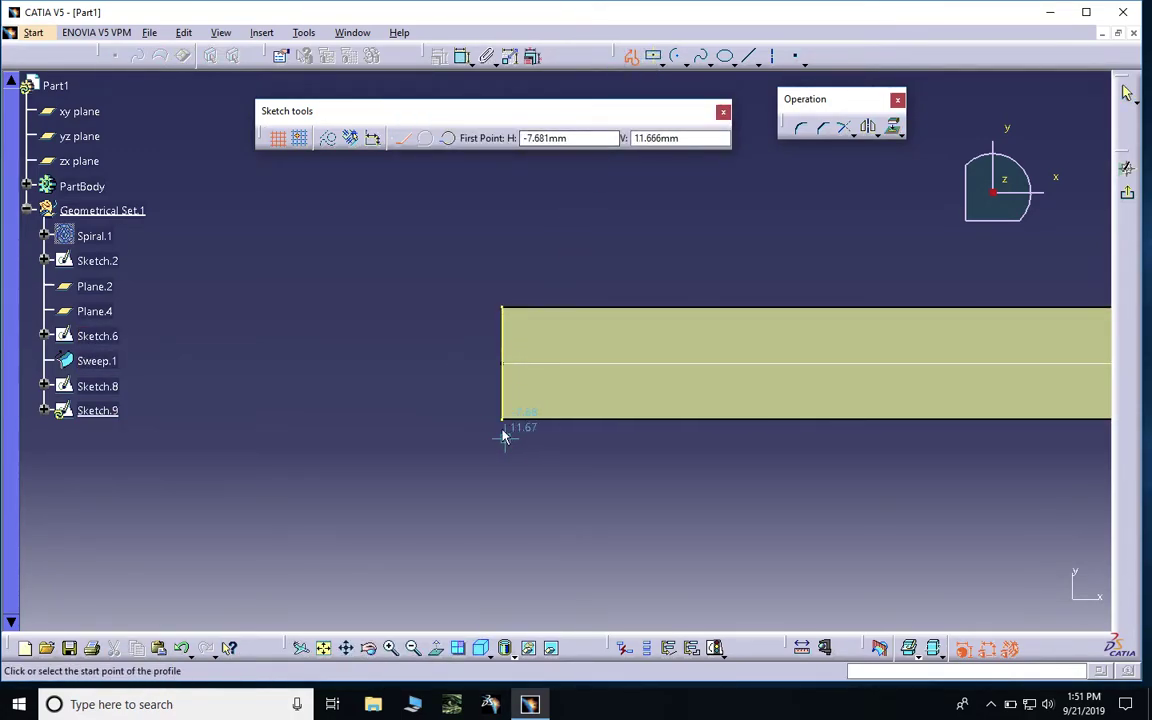
Step: Sketch a Y-shaped outlet outline between the lower and upper corners of the channel end edge, with the upper arm's outer side about 1.49 mm long
{"action": "left_click", "coordinate": [502, 419]}
{"action": "left_click", "coordinate": [288, 547]}
{"action": "left_click", "coordinate": [260, 501]}
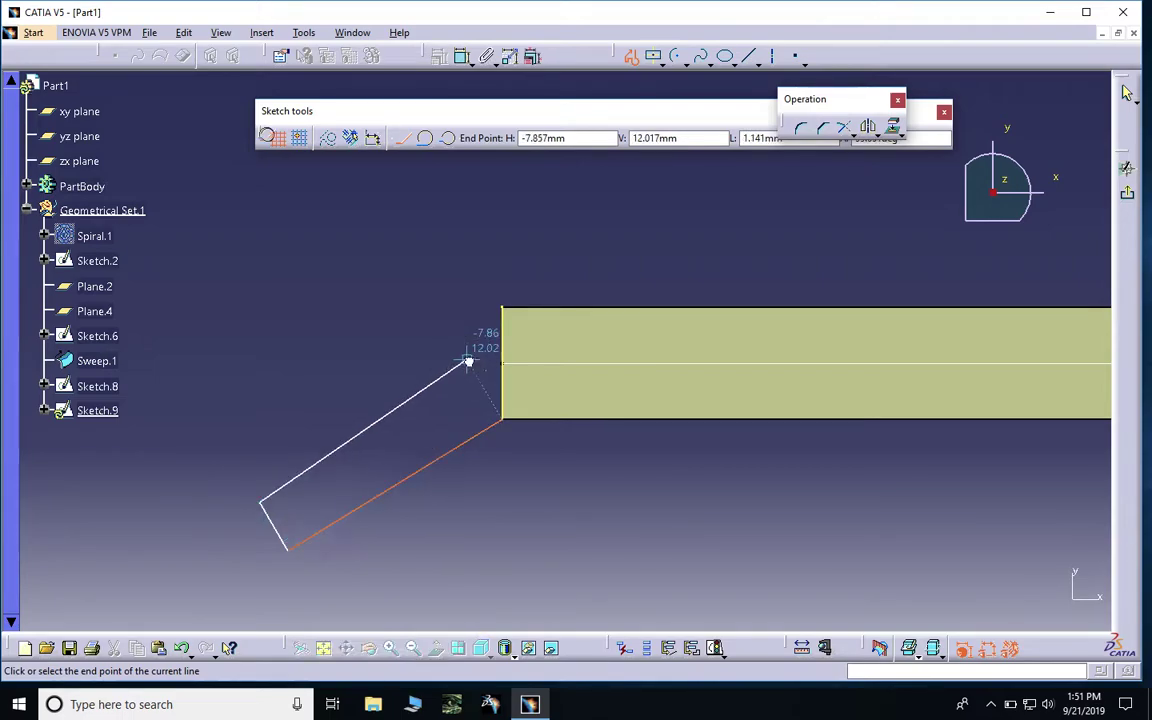
{"action": "left_click", "coordinate": [466, 360]}
{"action": "left_click", "coordinate": [173, 230]}
{"action": "left_click", "coordinate": [210, 156]}
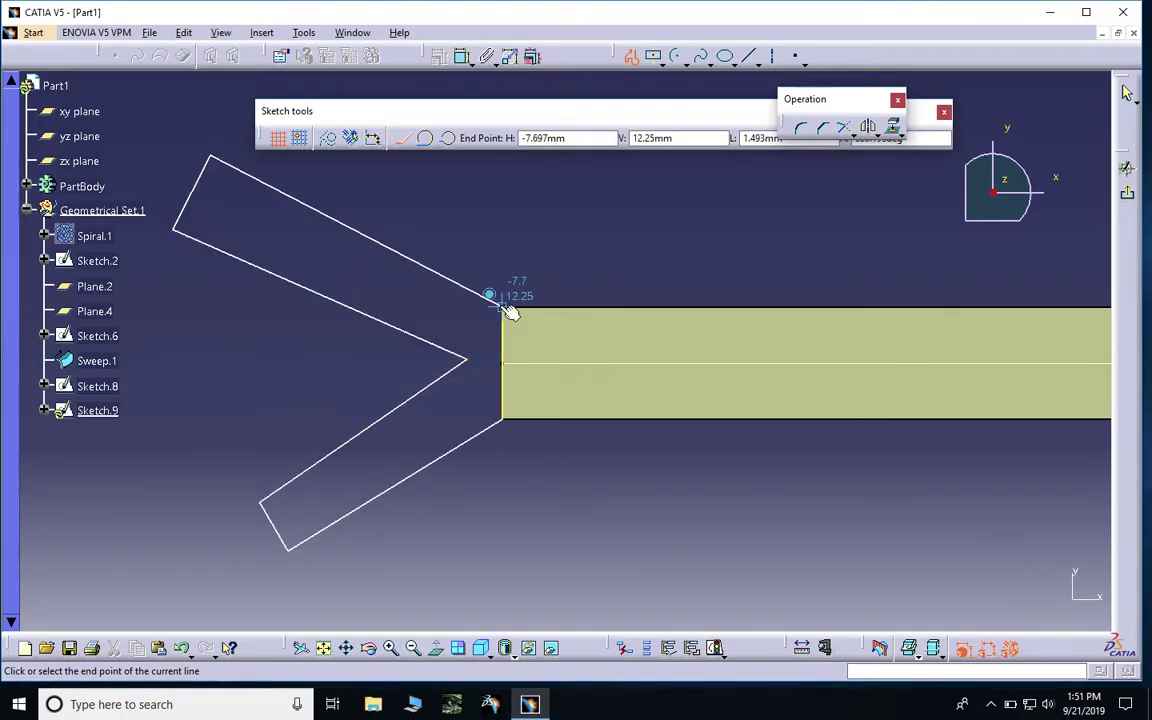
{"action": "left_click", "coordinate": [503, 307]}
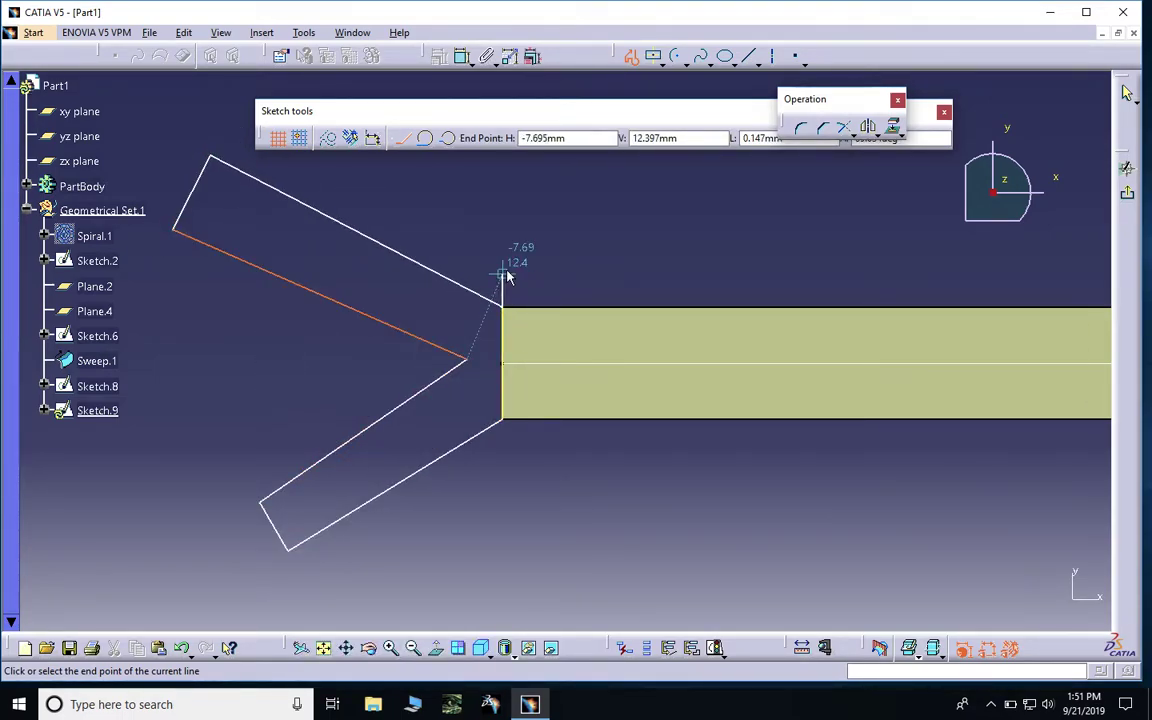
{"action": "key", "text": "Escape"}
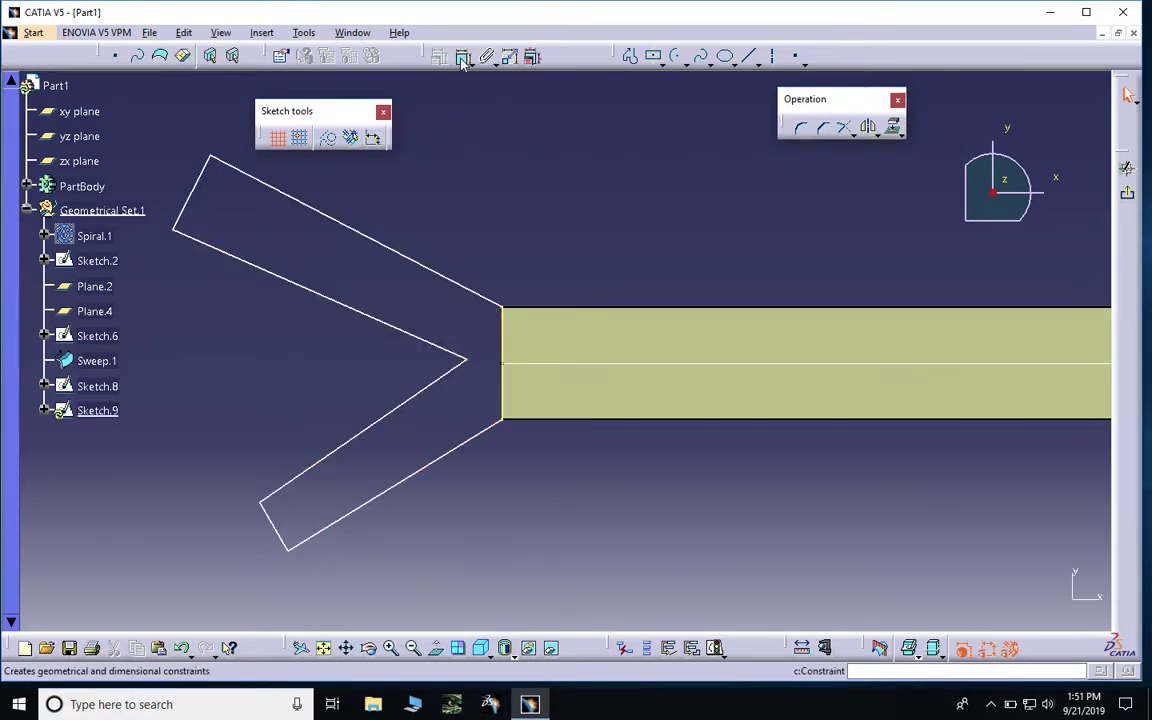
{"action": "left_click", "coordinate": [459, 55]}
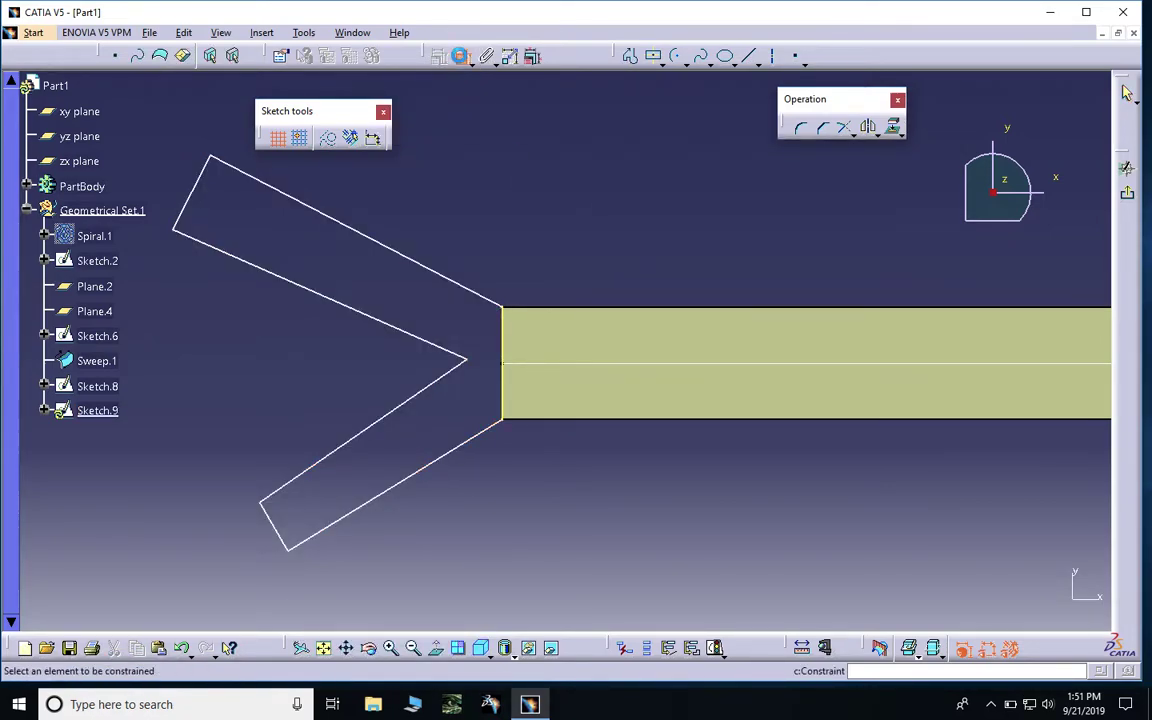
{"action": "left_click", "coordinate": [360, 236]}
{"action": "left_click", "coordinate": [327, 290]}
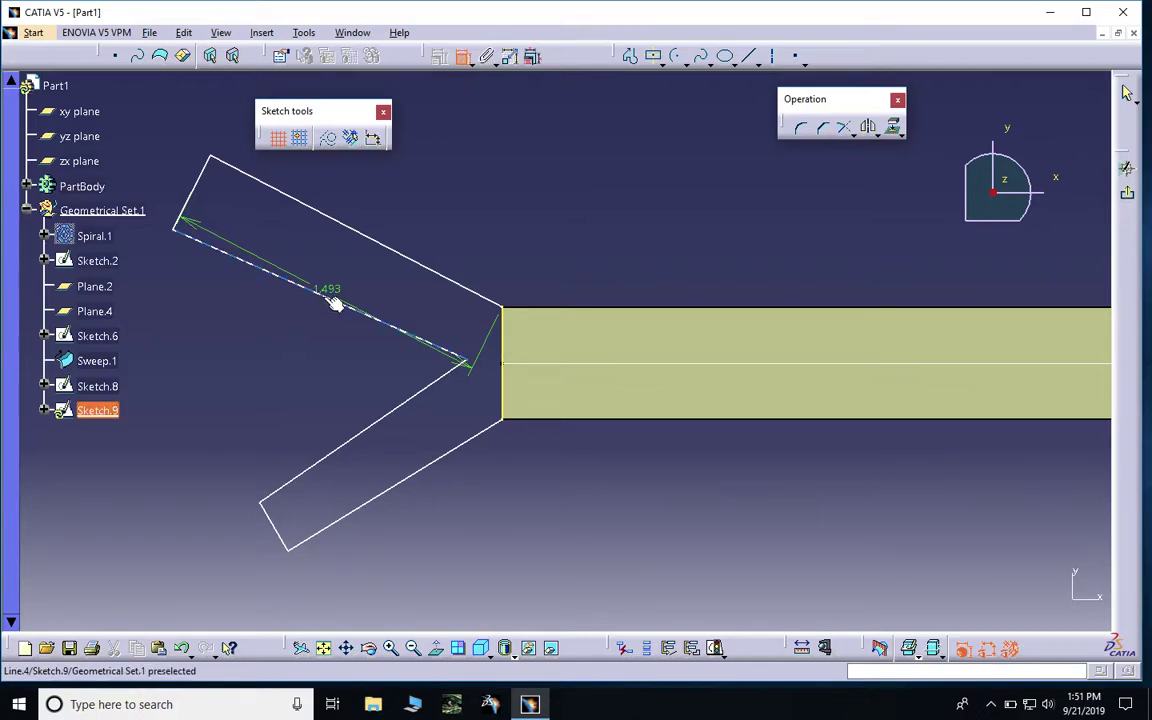
{"action": "right_click", "coordinate": [311, 299]}
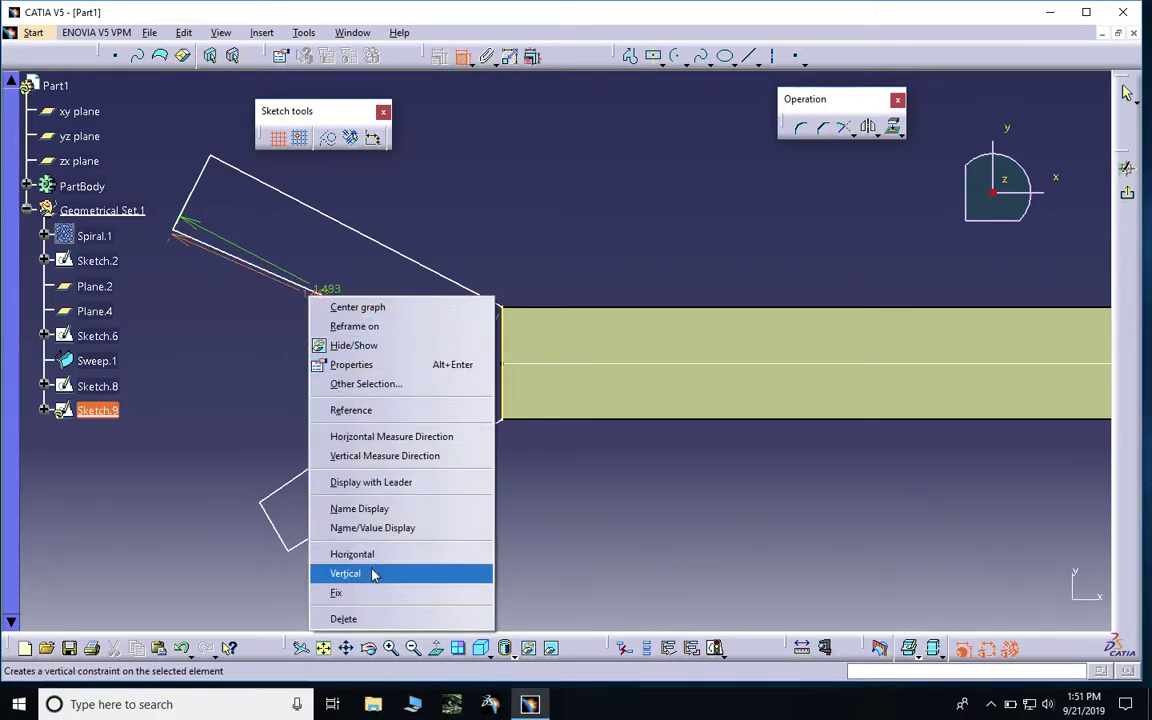
{"action": "left_click", "coordinate": [378, 618]}
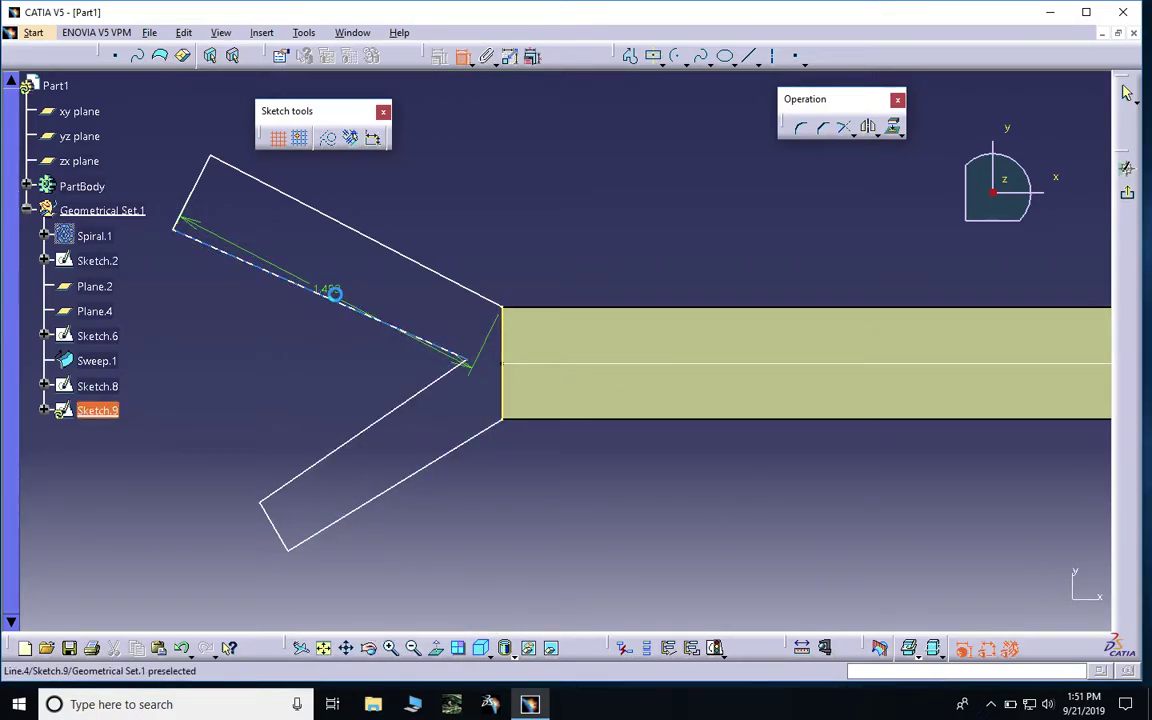
{"action": "right_click", "coordinate": [333, 294]}
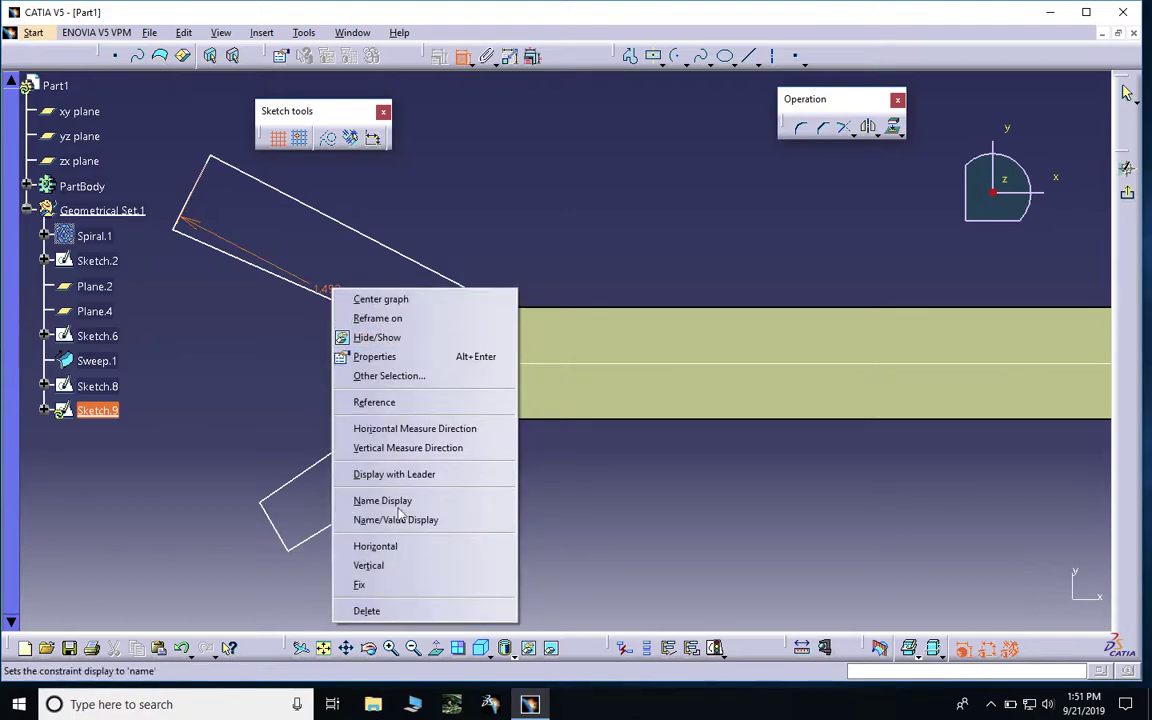
{"action": "left_click", "coordinate": [395, 611]}
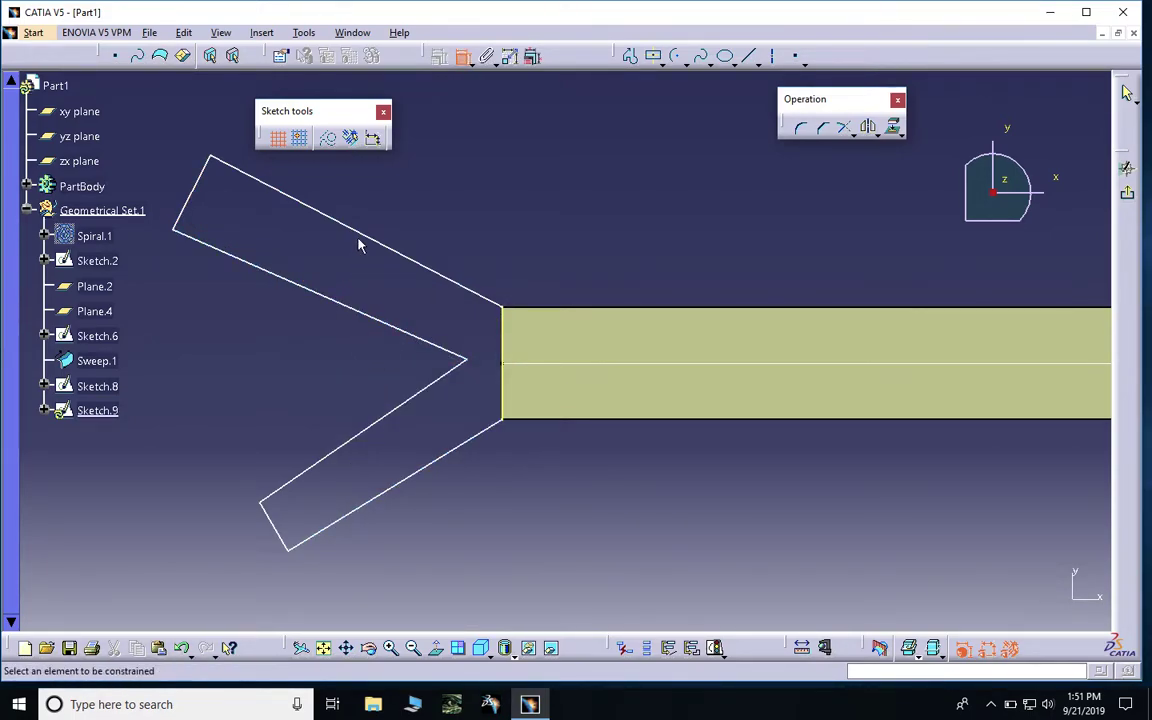
Step: Place a reference point on the channel end edge and set its distance from the lower corner to 0.14 mm
{"action": "left_click", "coordinate": [788, 57]}
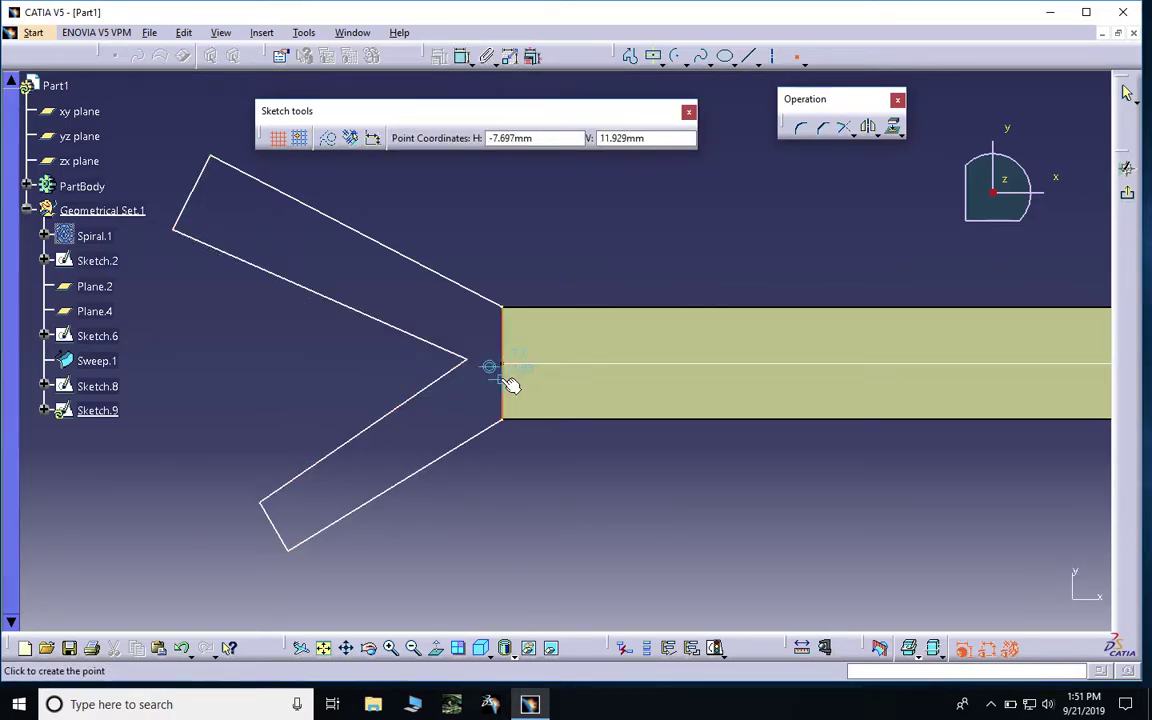
{"action": "key", "text": "Escape"}
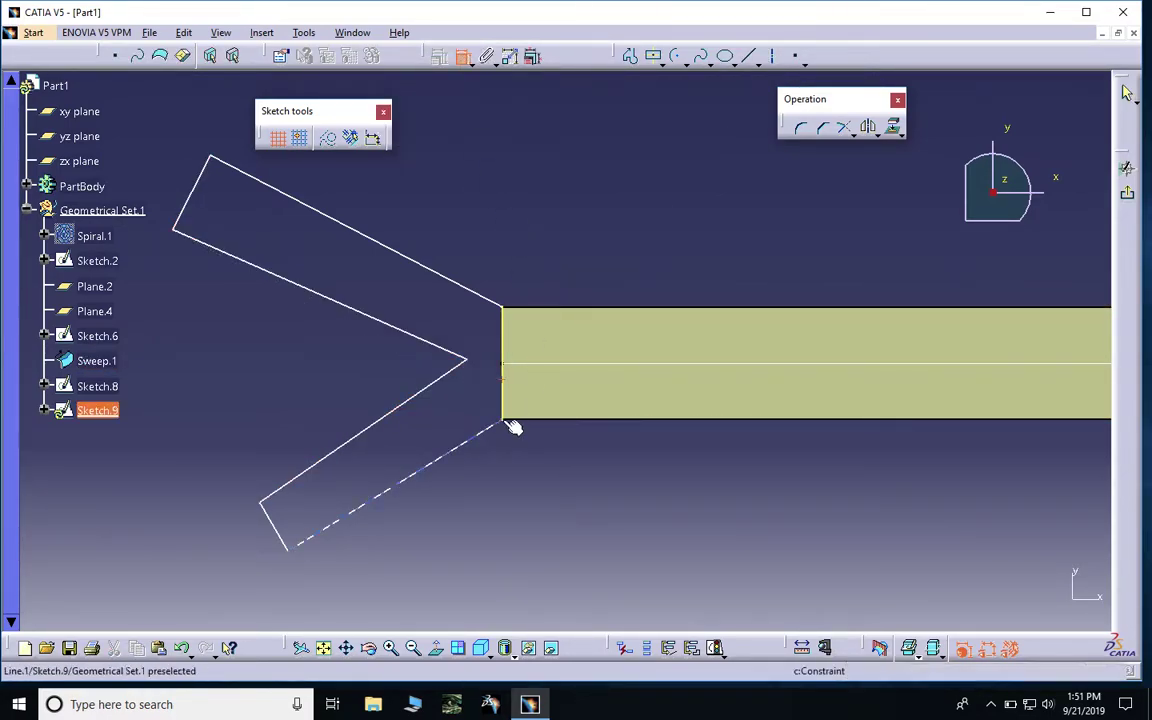
{"action": "left_click", "coordinate": [509, 424]}
{"action": "left_click", "coordinate": [549, 483]}
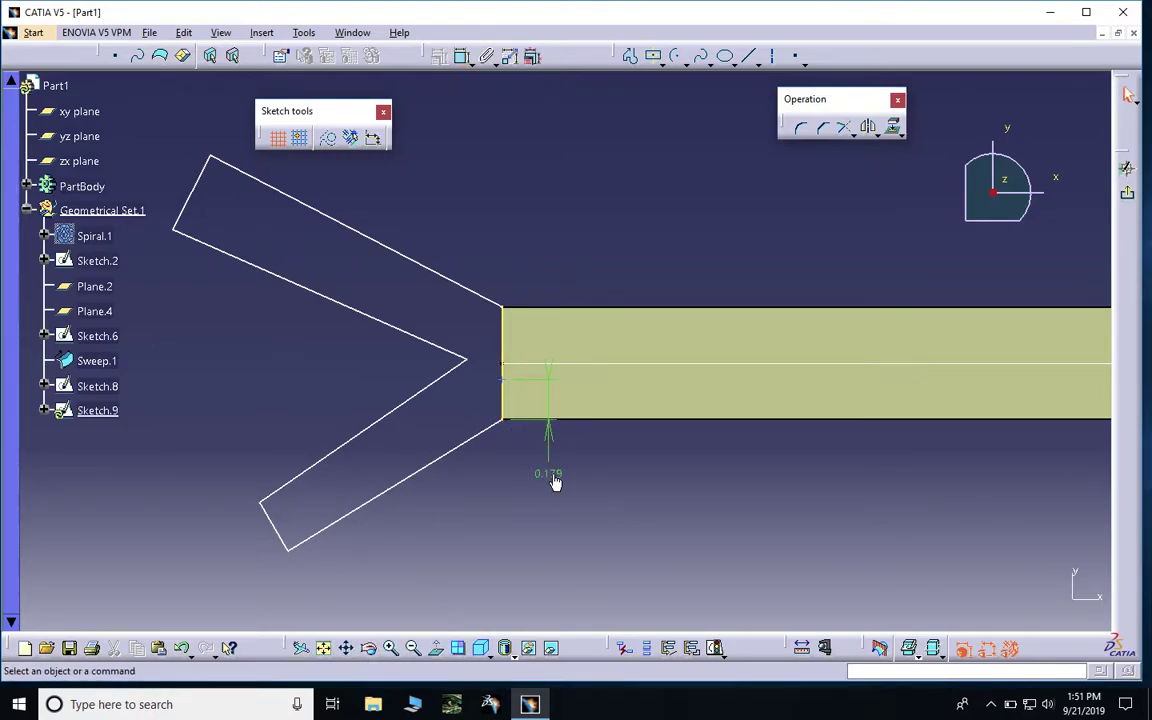
{"action": "double_click", "coordinate": [552, 477]}
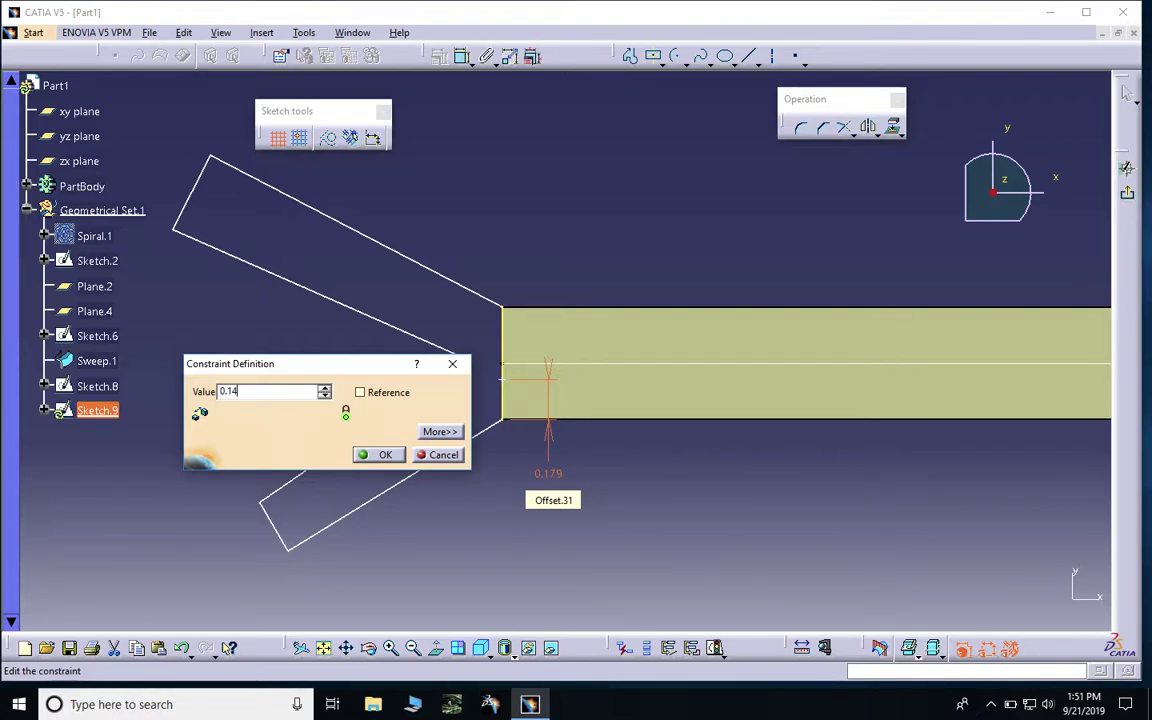
{"action": "left_click", "coordinate": [378, 454]}
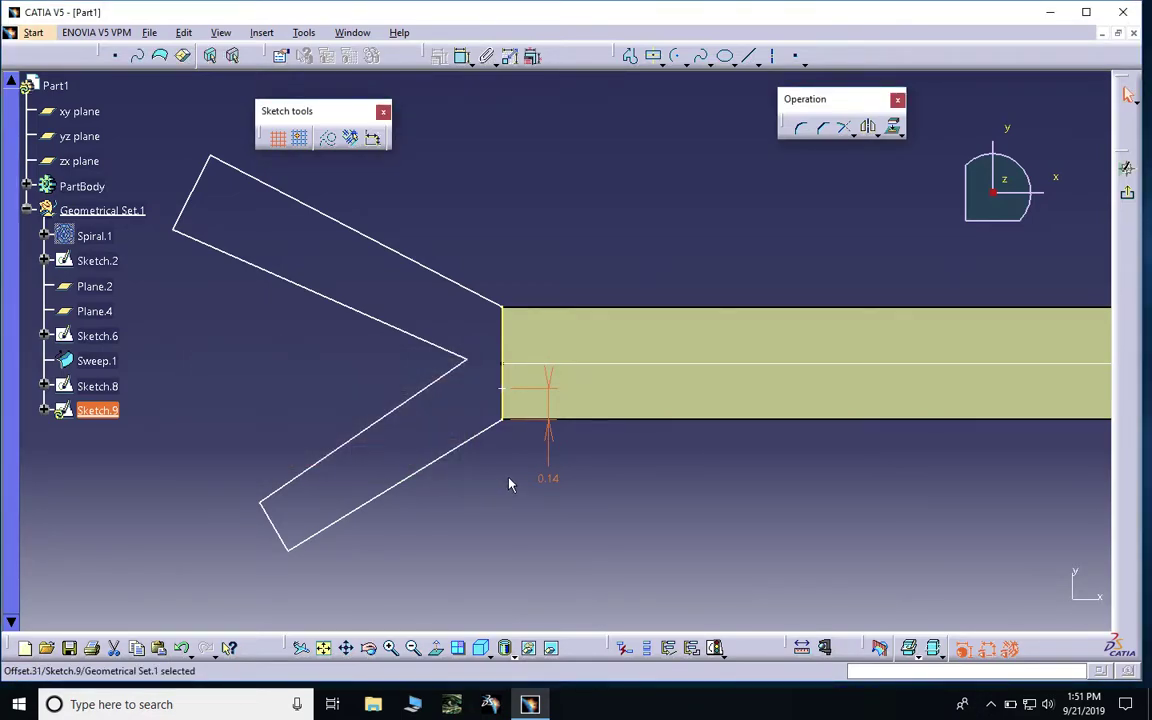
Step: Make the inner corner between the two outlet arms coincident with the reference point on the channel end edge
{"action": "left_click", "coordinate": [503, 388]}
{"action": "left_click", "coordinate": [462, 58]}
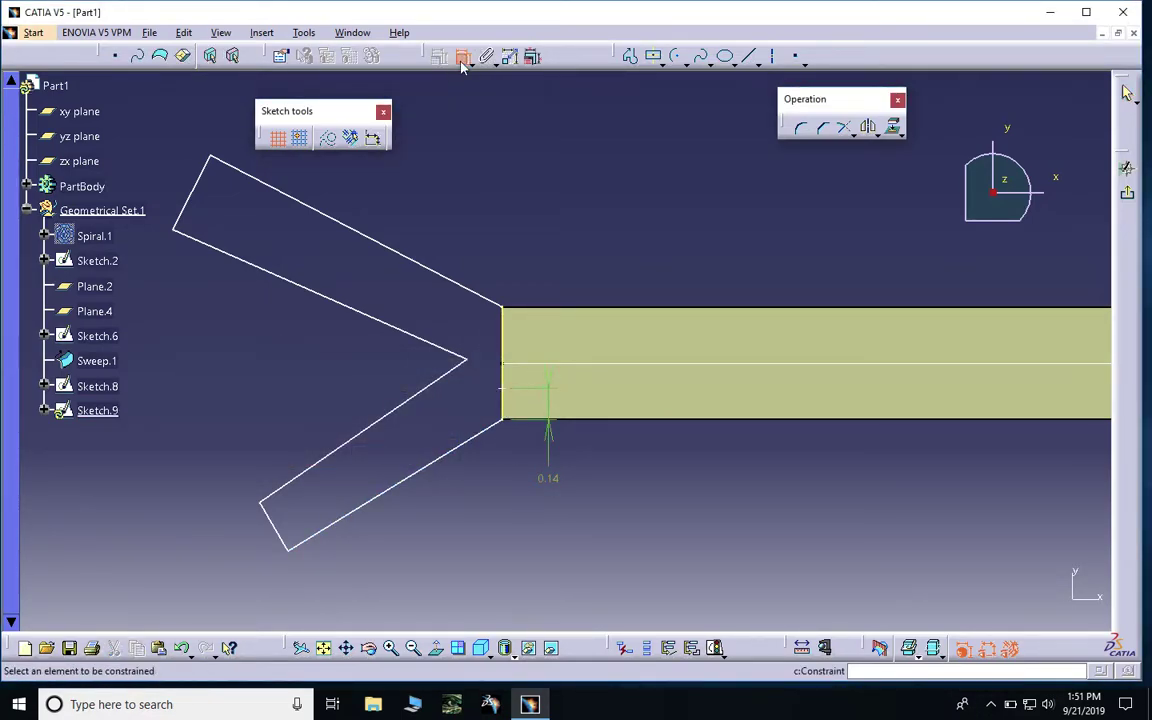
{"action": "left_click", "coordinate": [474, 360]}
{"action": "left_click", "coordinate": [501, 388]}
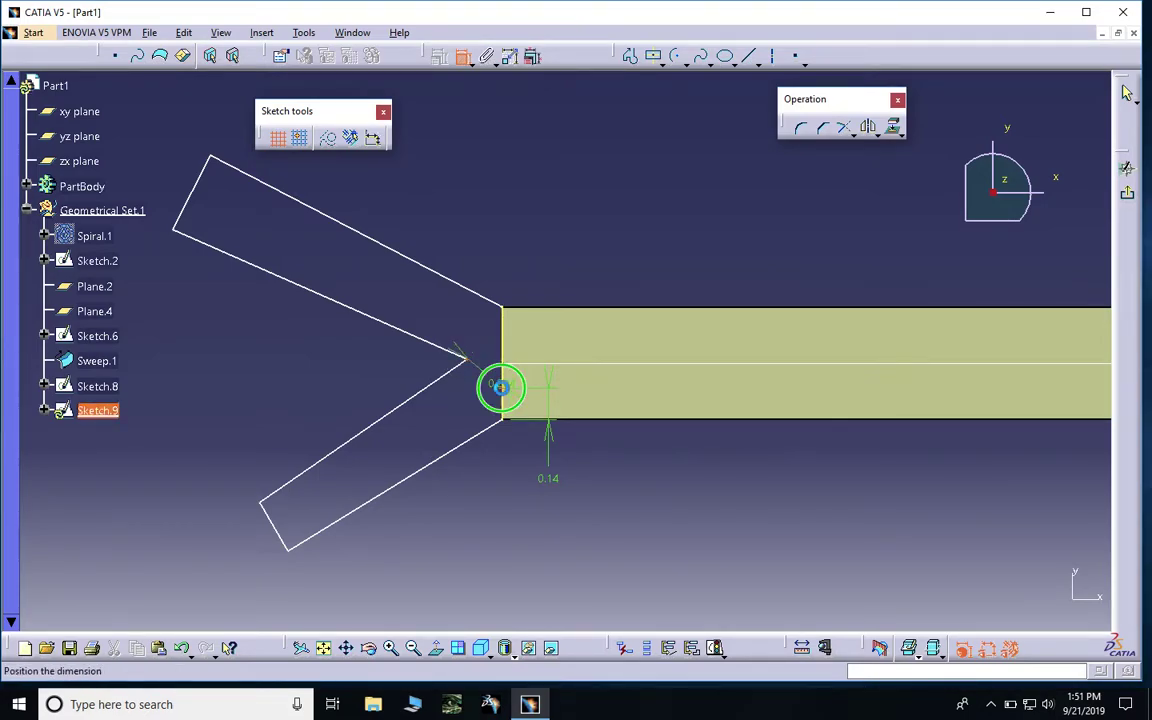
{"action": "right_click", "coordinate": [501, 388]}
{"action": "left_click", "coordinate": [535, 581]}
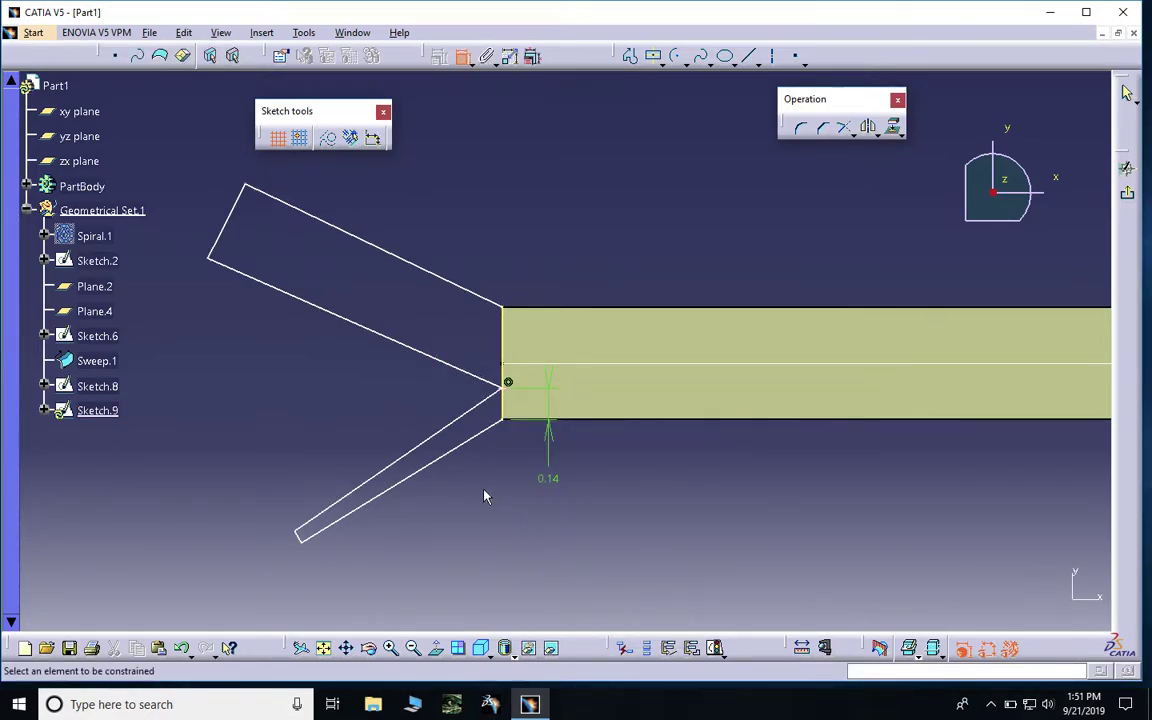
Step: Constrain the two long sides of the lower outlet arm to be parallel
{"action": "left_click", "coordinate": [437, 459]}
{"action": "right_click", "coordinate": [420, 440]}
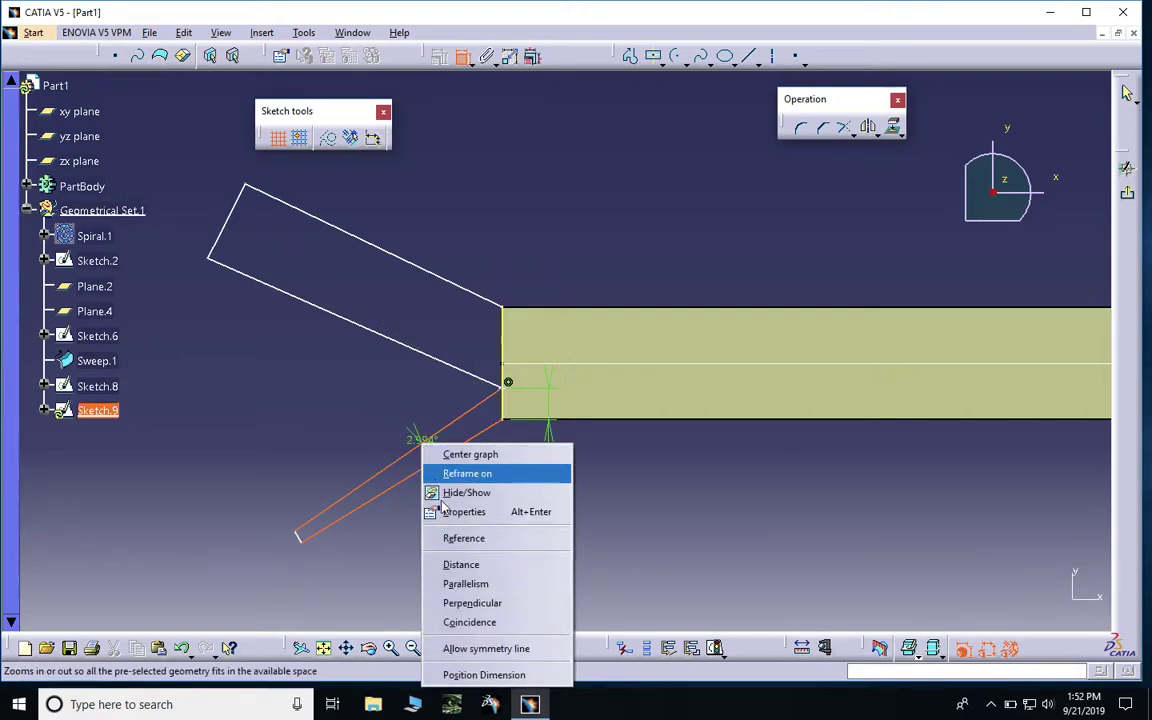
{"action": "left_click", "coordinate": [466, 583]}
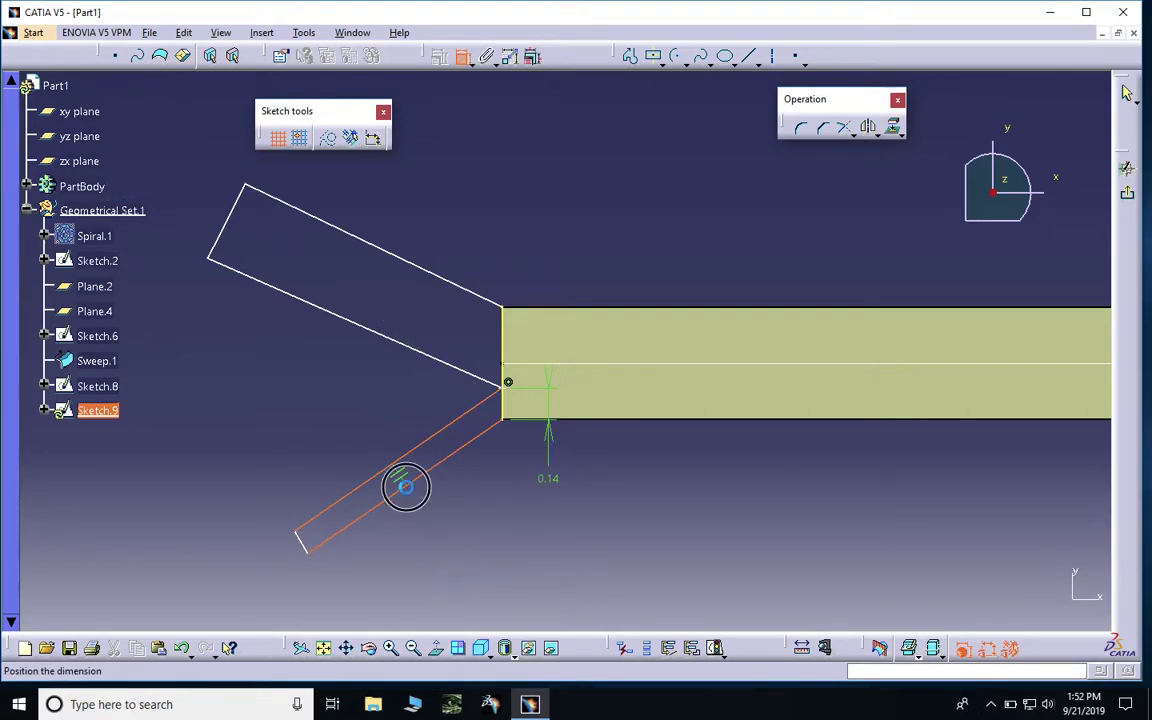
{"action": "left_click", "coordinate": [387, 336]}
{"action": "left_click", "coordinate": [397, 256]}
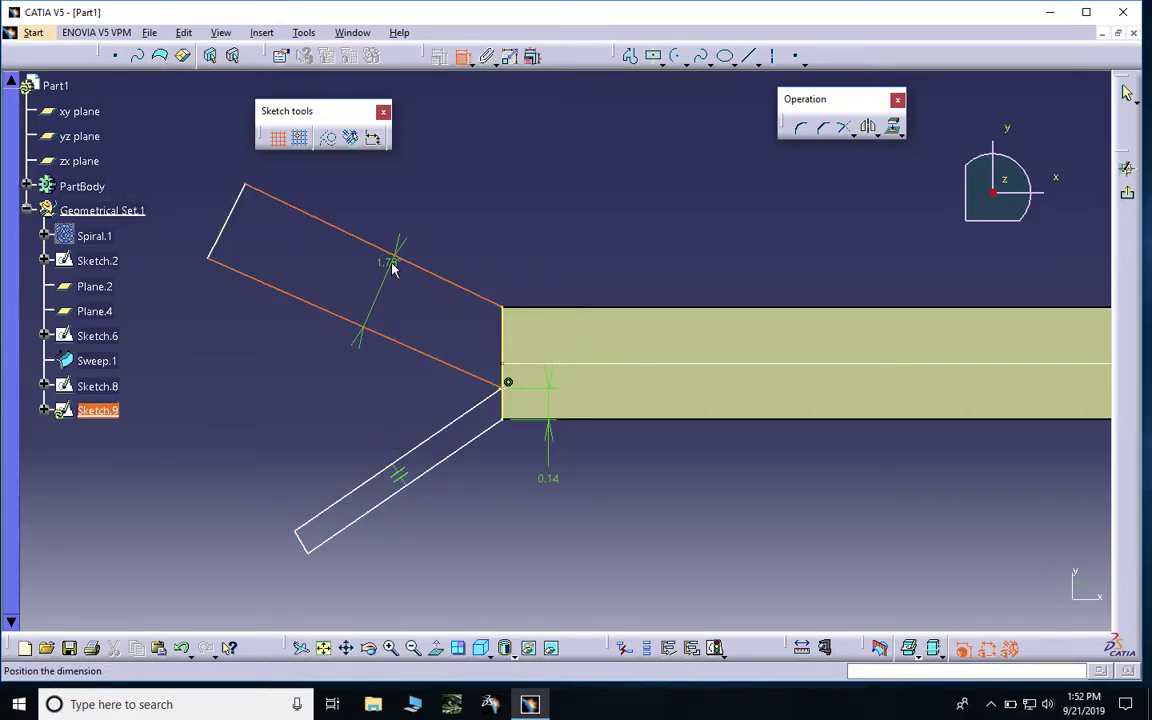
{"action": "right_click", "coordinate": [398, 258]}
{"action": "left_click", "coordinate": [458, 414]}
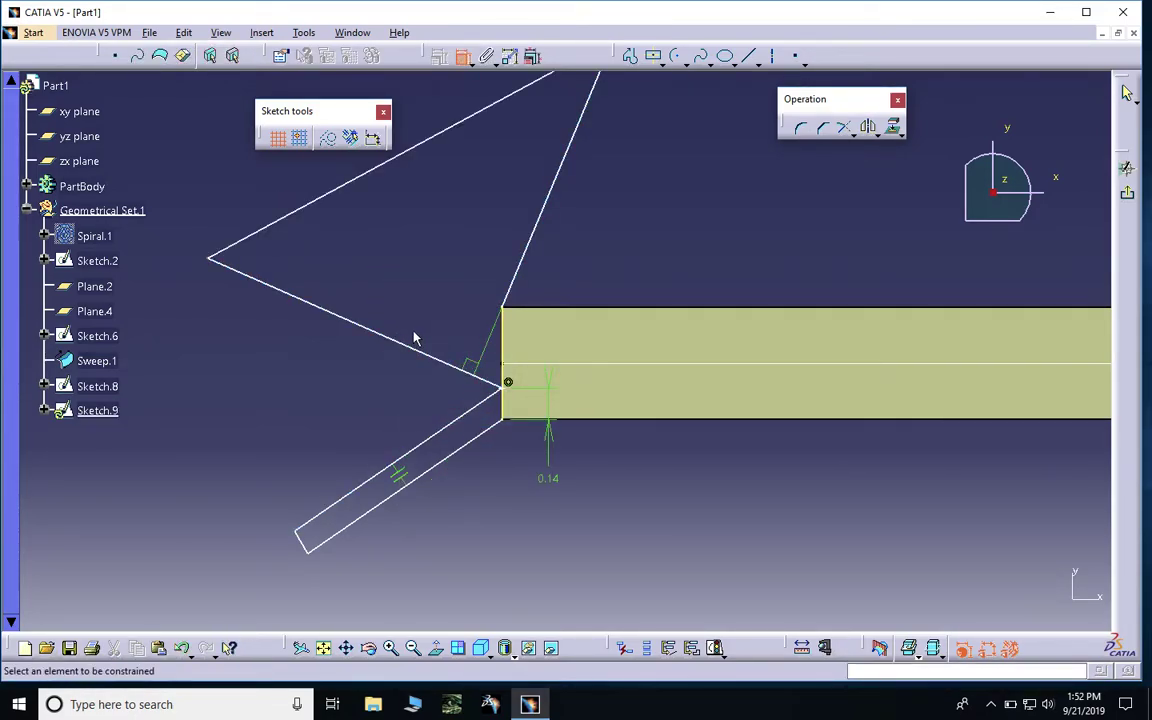
{"action": "left_click", "coordinate": [462, 55]}
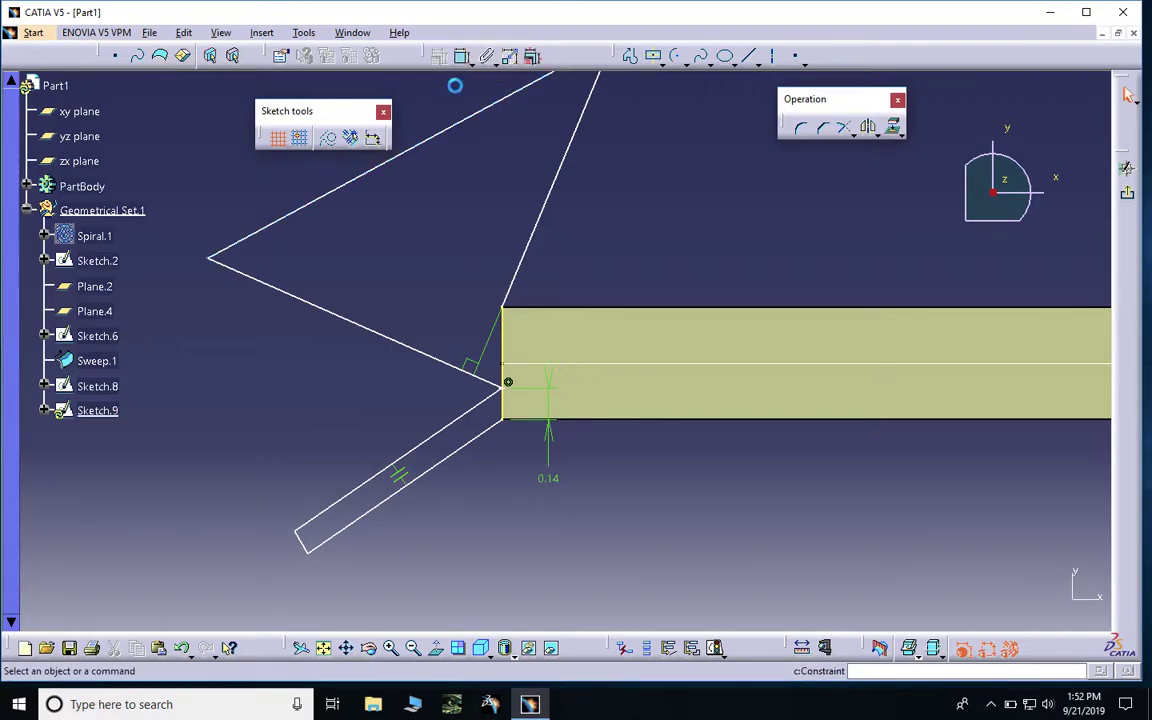
{"action": "key", "text": "ctrl+z"}
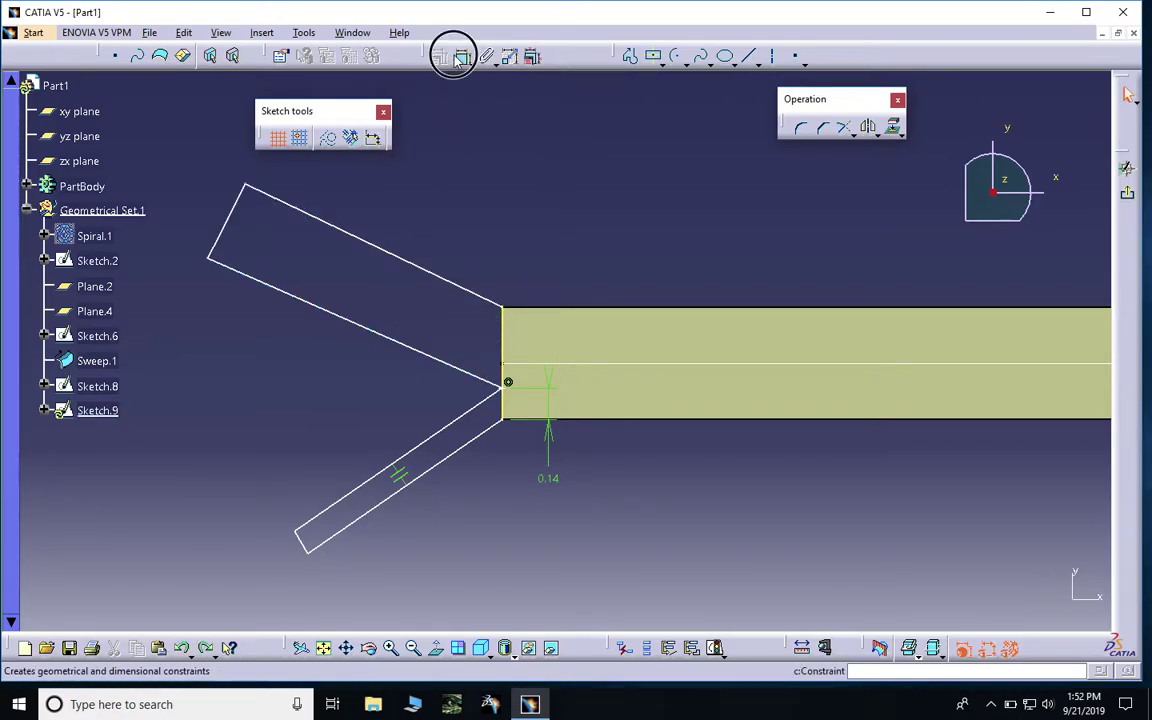
Step: Constrain the two long sides of the upper outlet arm to be parallel
{"action": "left_click", "coordinate": [343, 320]}
{"action": "left_click", "coordinate": [379, 249]}
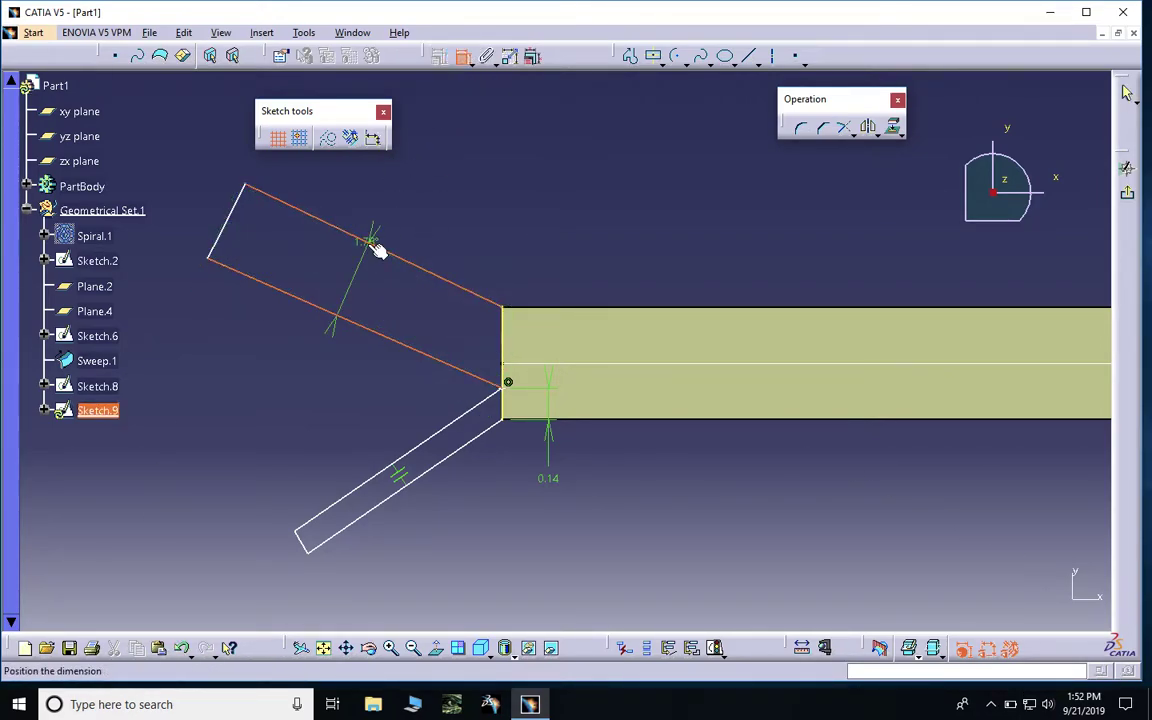
{"action": "right_click", "coordinate": [371, 244]}
{"action": "left_click", "coordinate": [442, 388]}
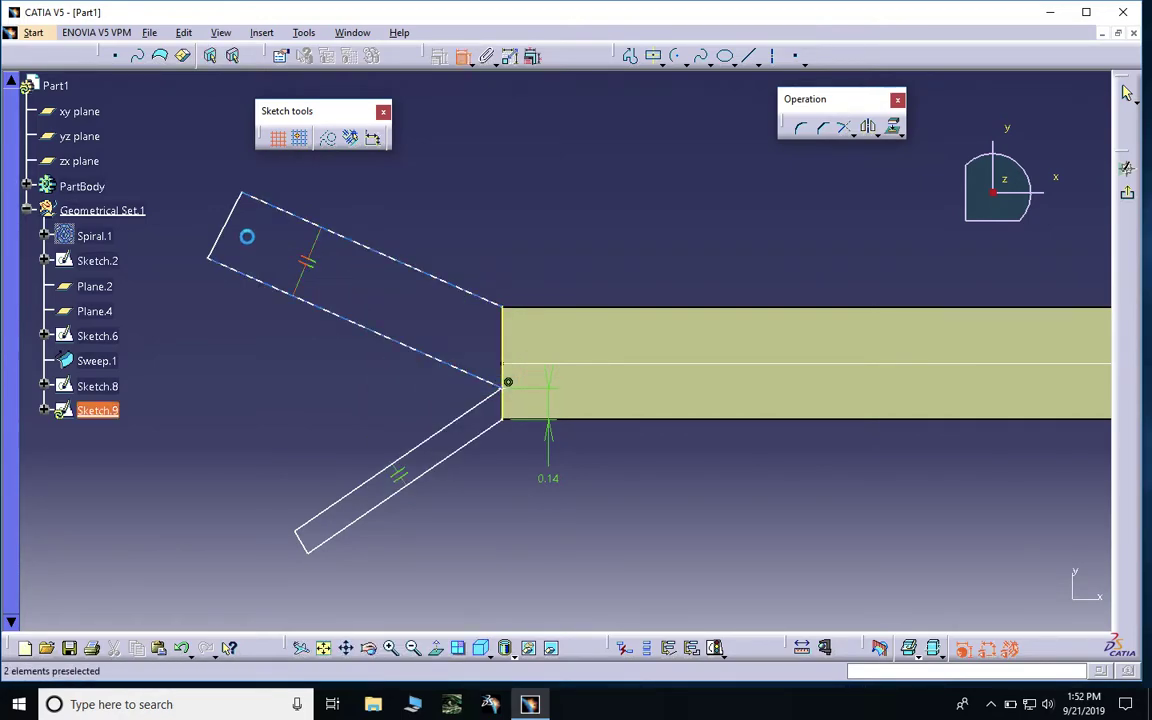
Step: Make the end edge of each outlet arm perpendicular to that arm's outer side
{"action": "left_click", "coordinate": [227, 222]}
{"action": "left_click", "coordinate": [284, 210]}
{"action": "right_click", "coordinate": [284, 210]}
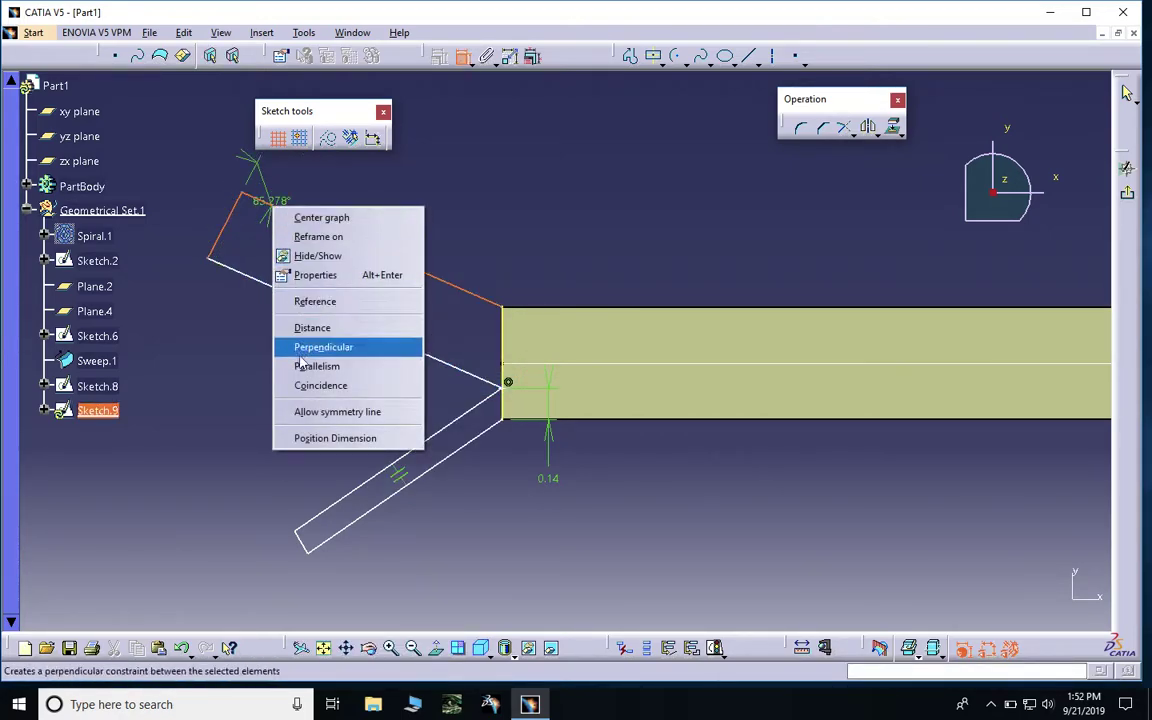
{"action": "left_click", "coordinate": [334, 345]}
{"action": "left_click", "coordinate": [323, 539]}
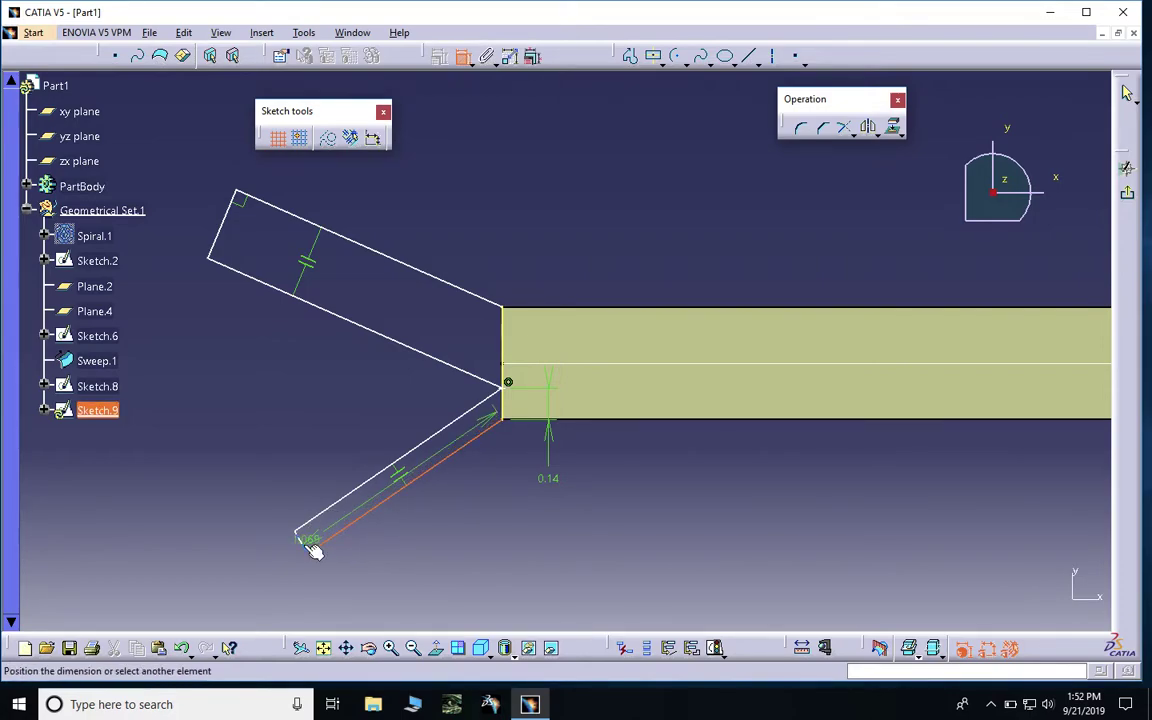
{"action": "right_click", "coordinate": [304, 541]}
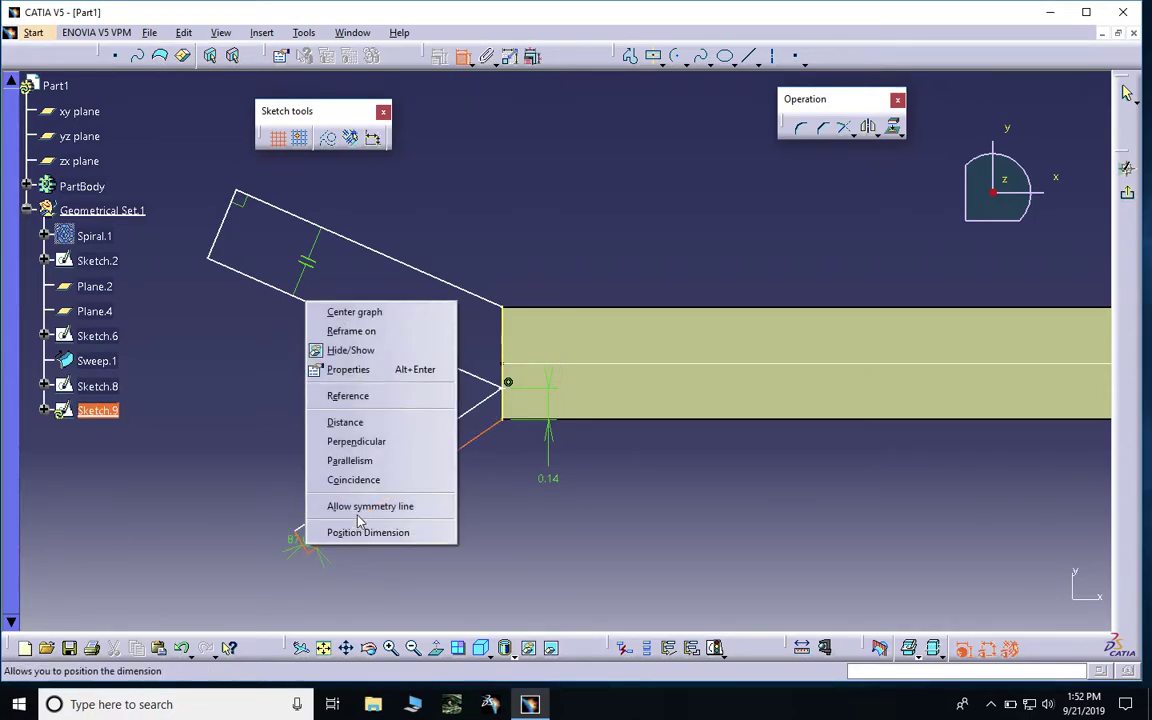
{"action": "left_click", "coordinate": [372, 442]}
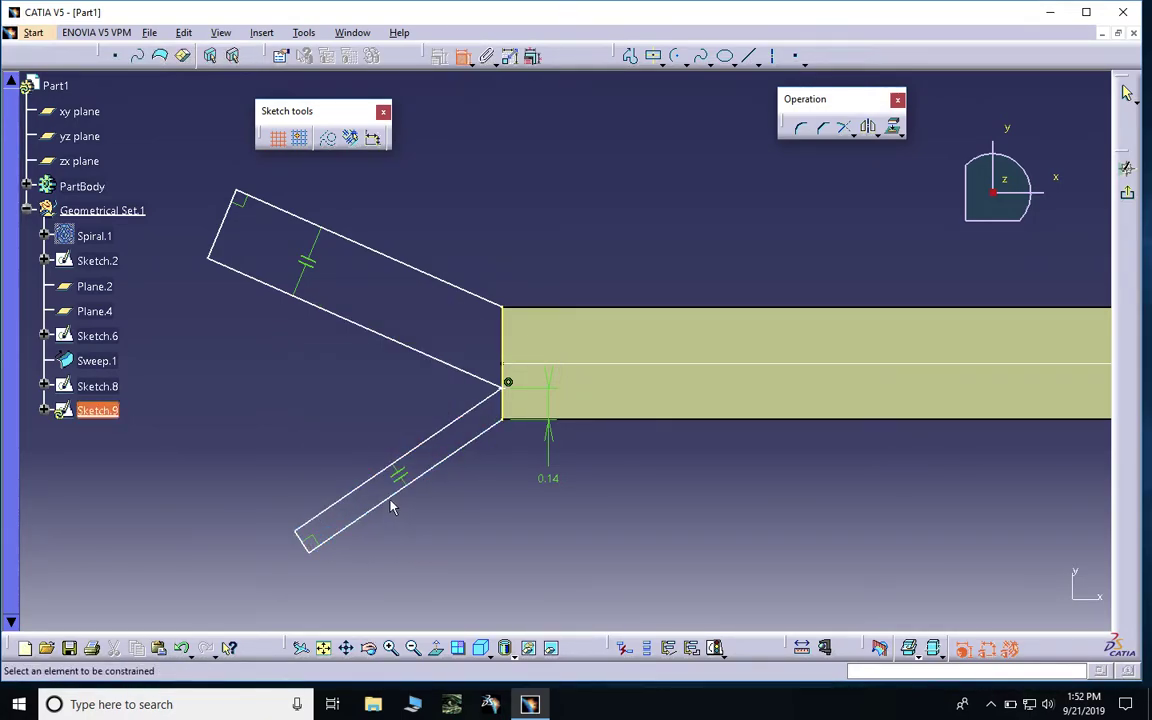
Step: Dimension the outer side of the lower outlet arm and set its length to 2 mm
{"action": "left_click", "coordinate": [391, 507]}
{"action": "left_click", "coordinate": [409, 514]}
{"action": "double_click", "coordinate": [412, 519]}
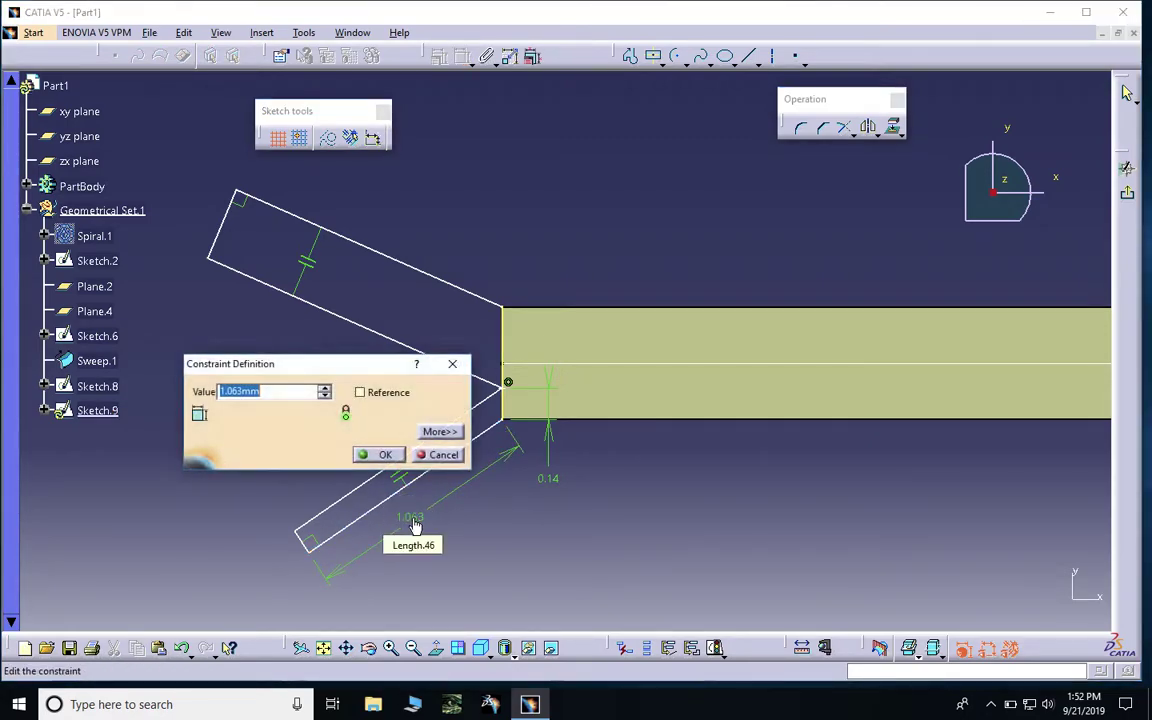
{"action": "type", "text": "2"}
{"action": "left_click", "coordinate": [384, 456]}
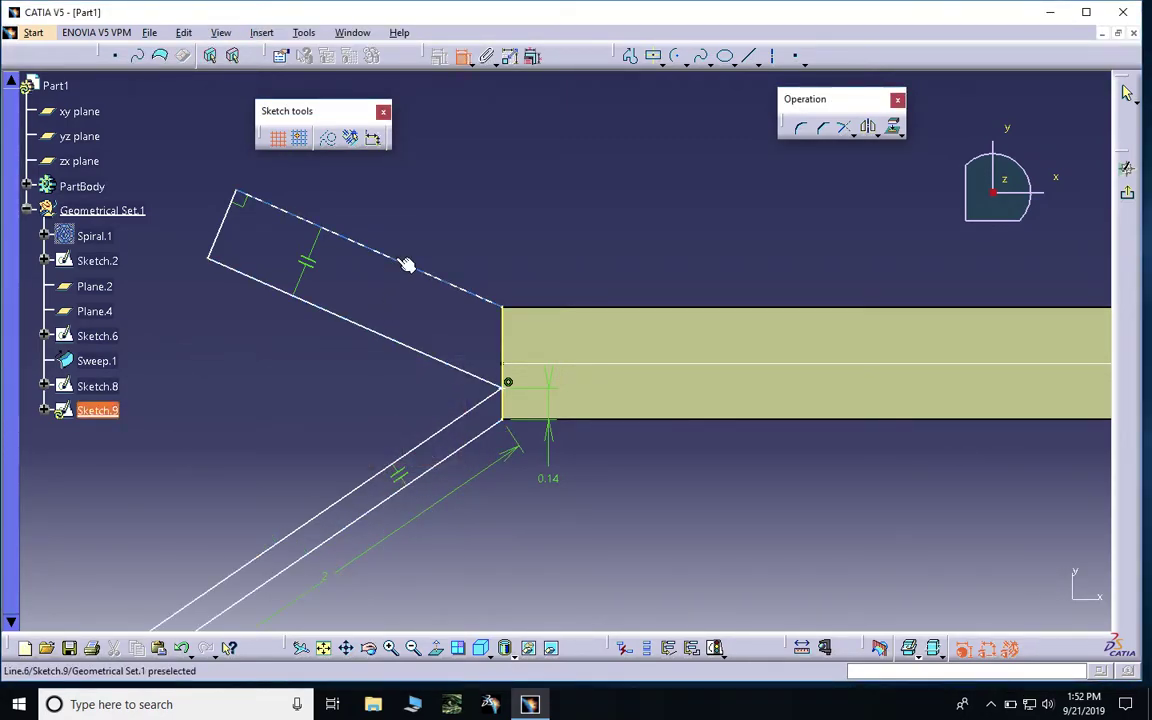
Step: Dimension the outer side of the upper outlet arm and set its length to 2 mm
{"action": "left_click", "coordinate": [400, 262]}
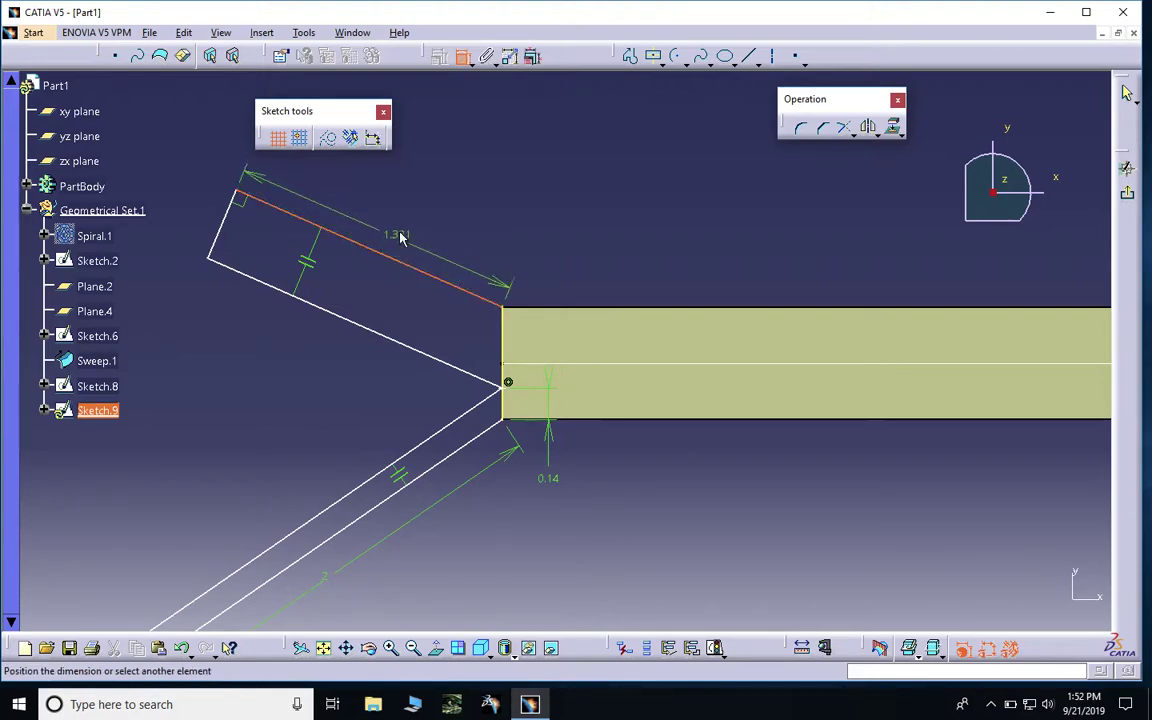
{"action": "left_click", "coordinate": [399, 226]}
{"action": "double_click", "coordinate": [401, 228]}
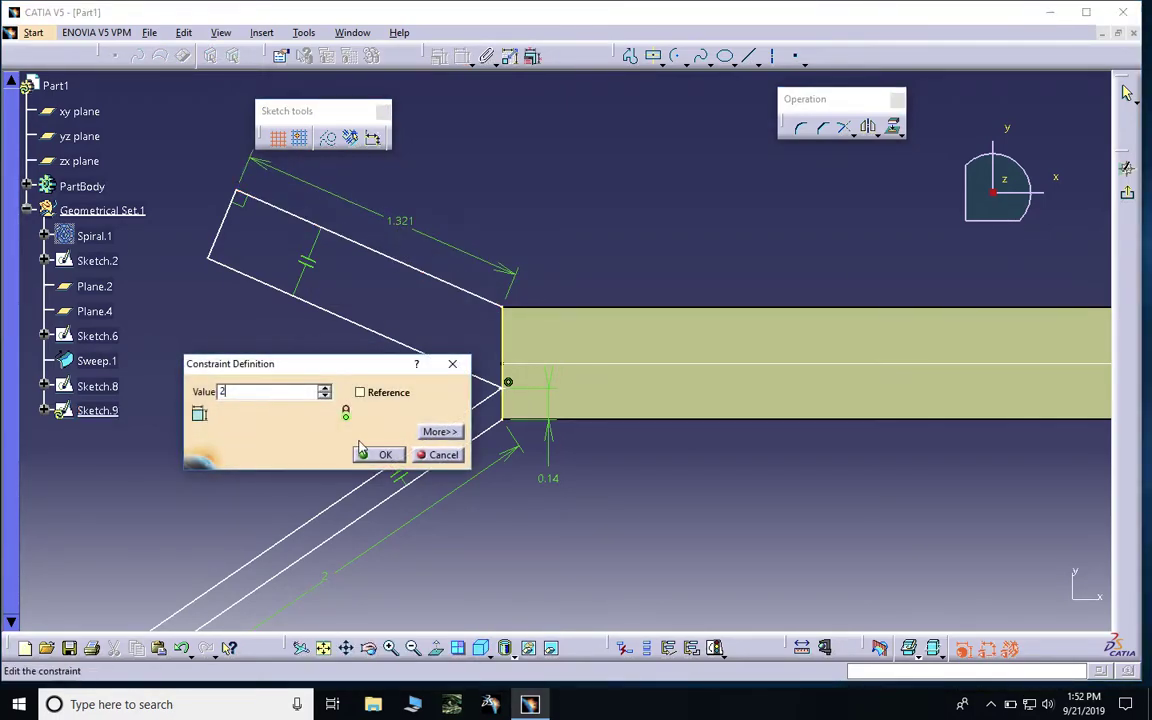
{"action": "type", "text": "2"}
{"action": "key", "text": "Return"}
Step: Delete the positioning point where the two outlet arms meet and pull their shared inner corner slightly outside the channel's end edge
{"action": "mouse_move", "coordinate": [351, 424]}
{"action": "middle_mouse_down"}
{"action": "mouse_move", "coordinate": [347, 443]}
{"action": "mouse_move", "coordinate": [350, 283]}
{"action": "mouse_move", "coordinate": [391, 432]}
{"action": "mouse_move", "coordinate": [415, 408]}
{"action": "middle_mouse_up"}
{"action": "right_click", "coordinate": [414, 405]}
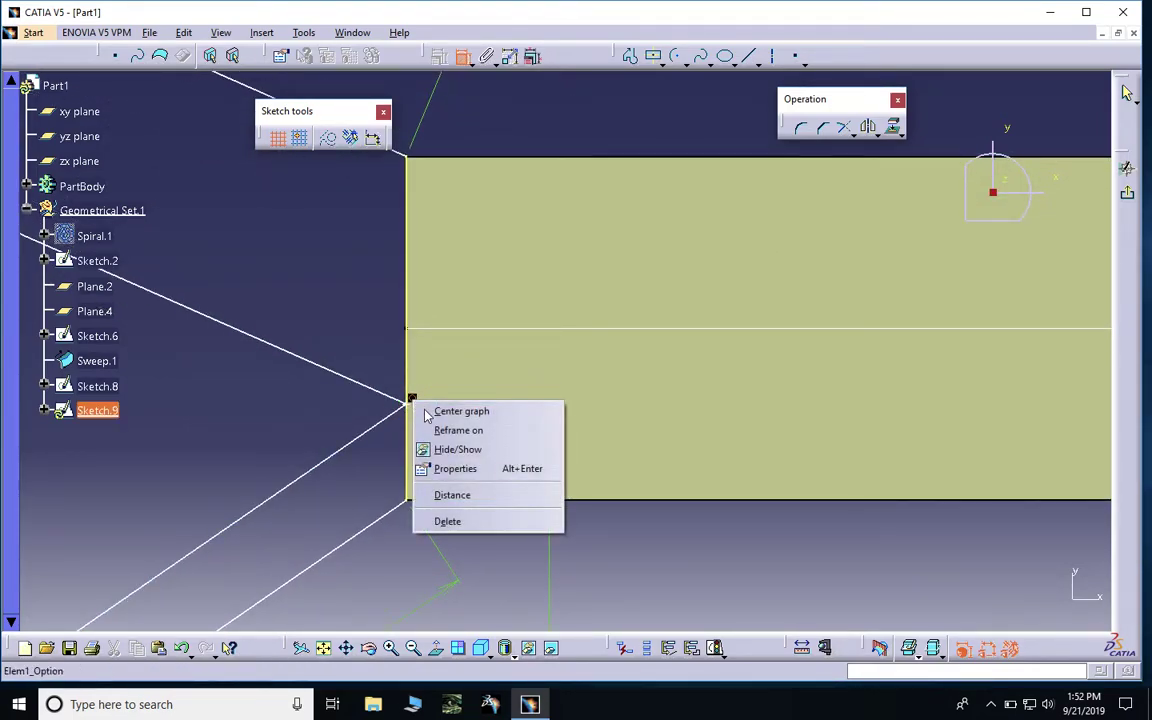
{"action": "left_click", "coordinate": [447, 520]}
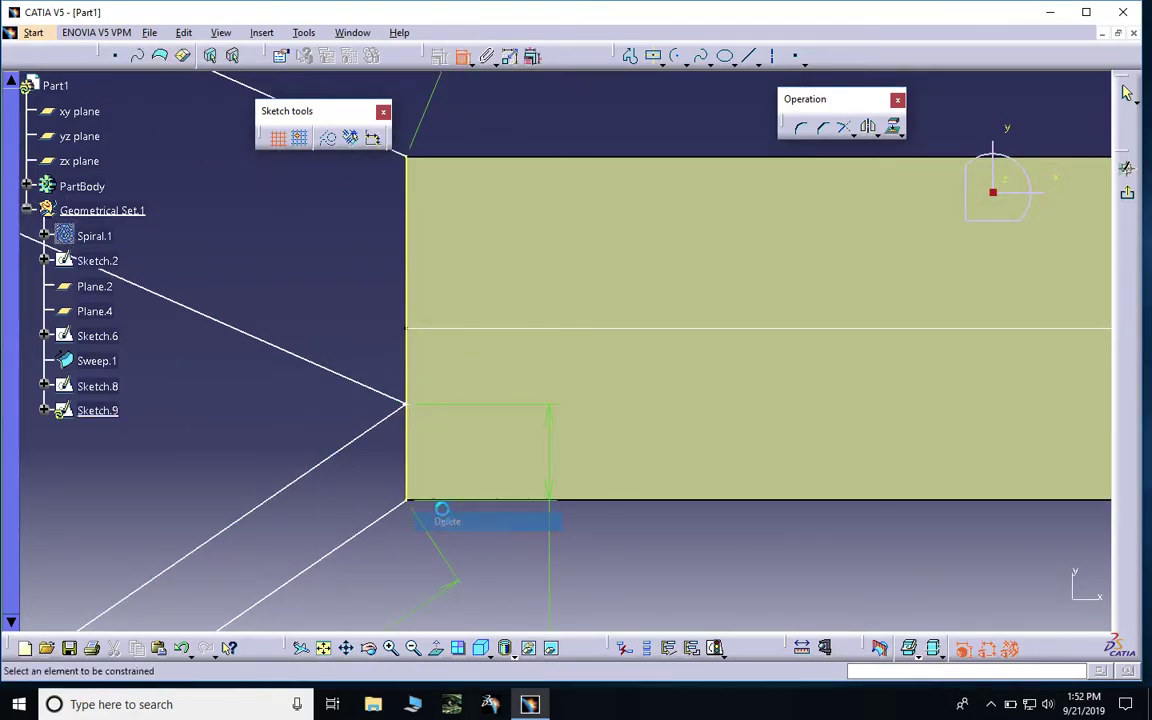
{"action": "right_click", "coordinate": [414, 408]}
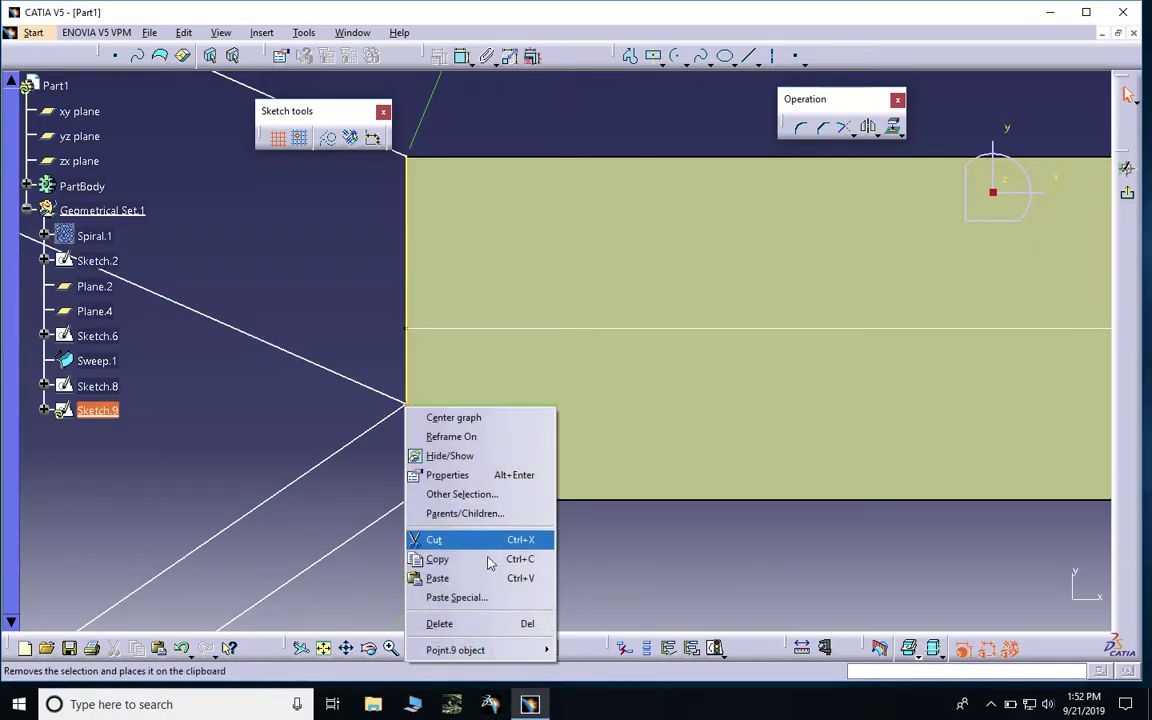
{"action": "left_click", "coordinate": [481, 620]}
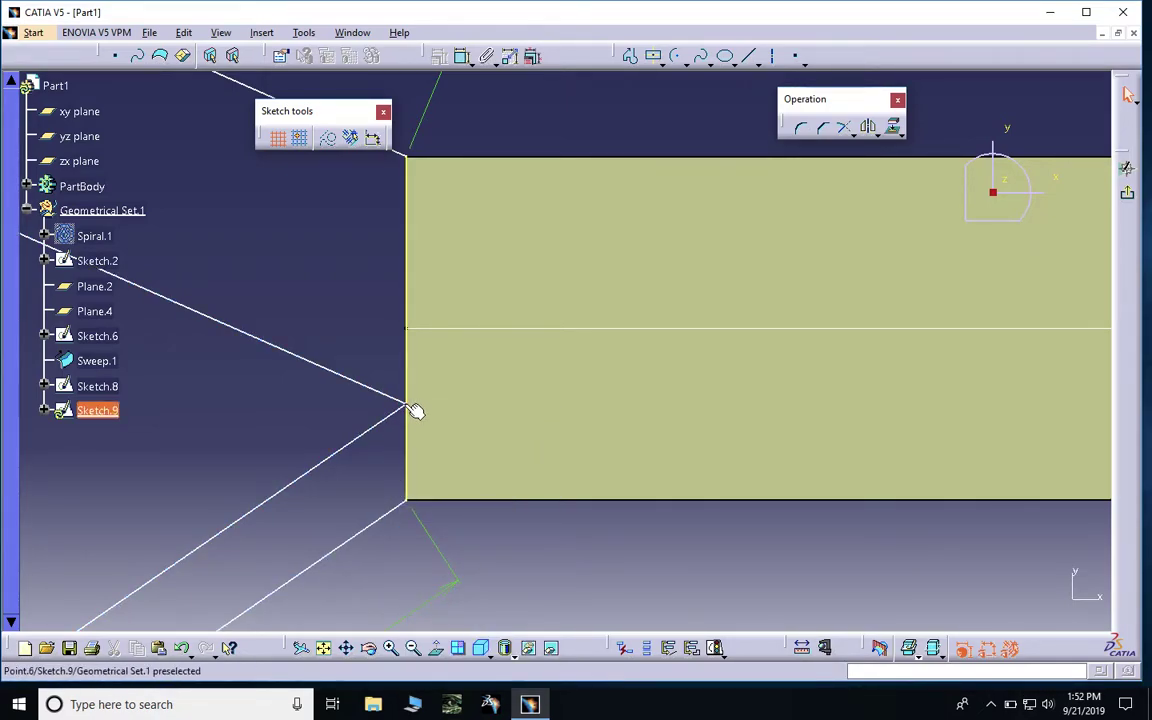
{"action": "left_click_drag", "start_coordinate": [414, 408], "coordinate": [393, 404]}
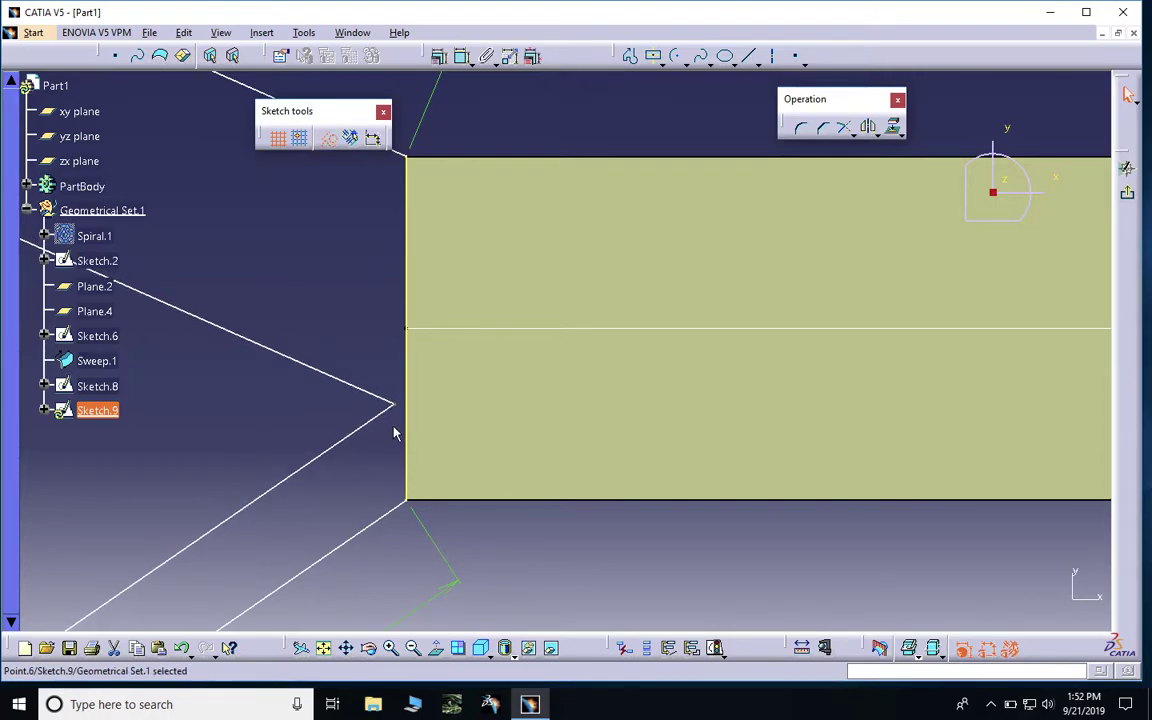
Step: Delete the projected channel end edge from the outlet sketch and exit the sketch
{"action": "right_click", "coordinate": [406, 364]}
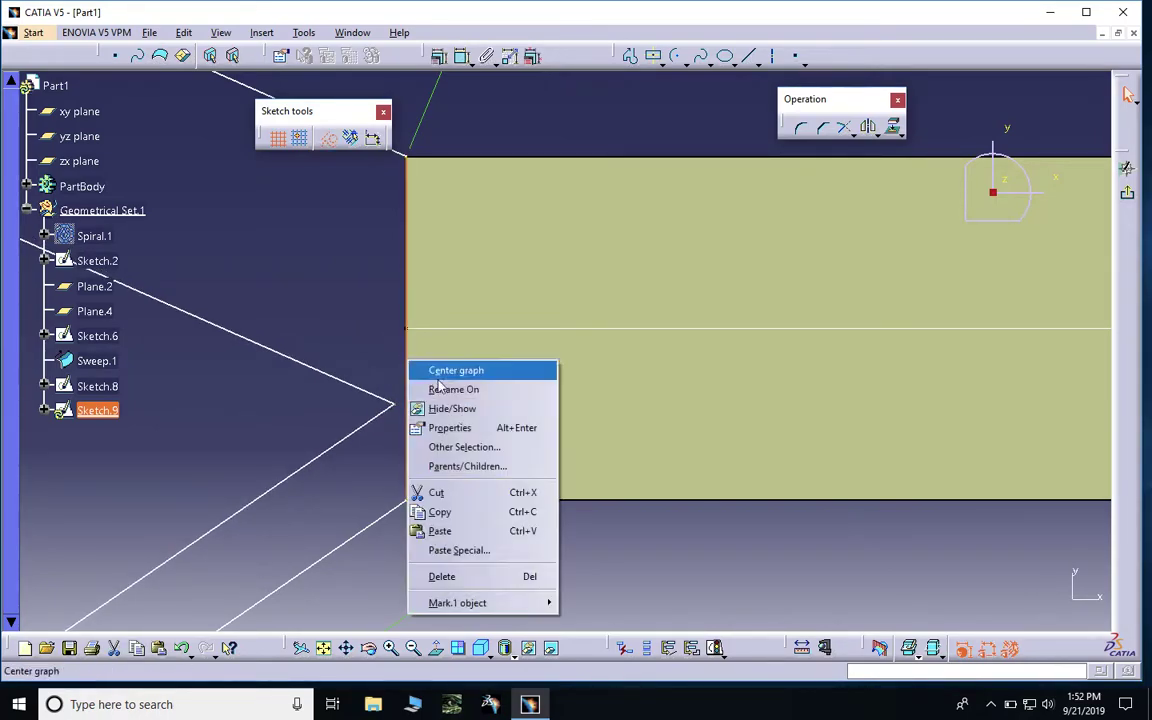
{"action": "left_click", "coordinate": [440, 576]}
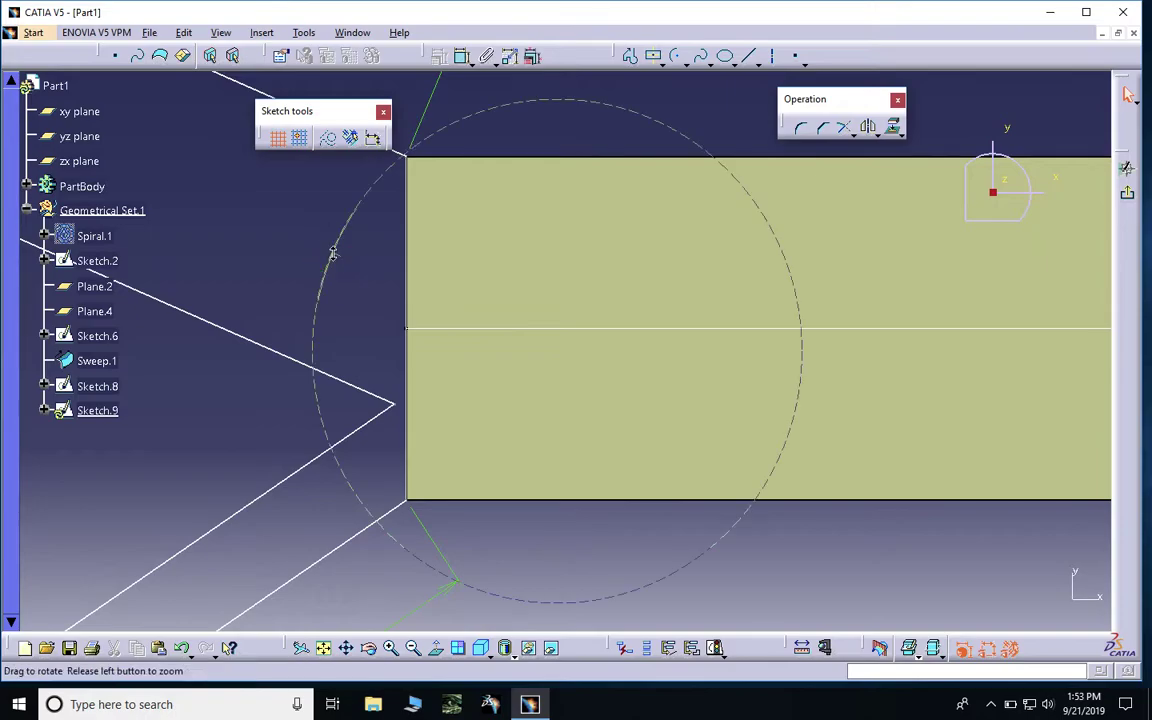
{"action": "middle_click_drag", "start_coordinate": [333, 254], "coordinate": [354, 433]}
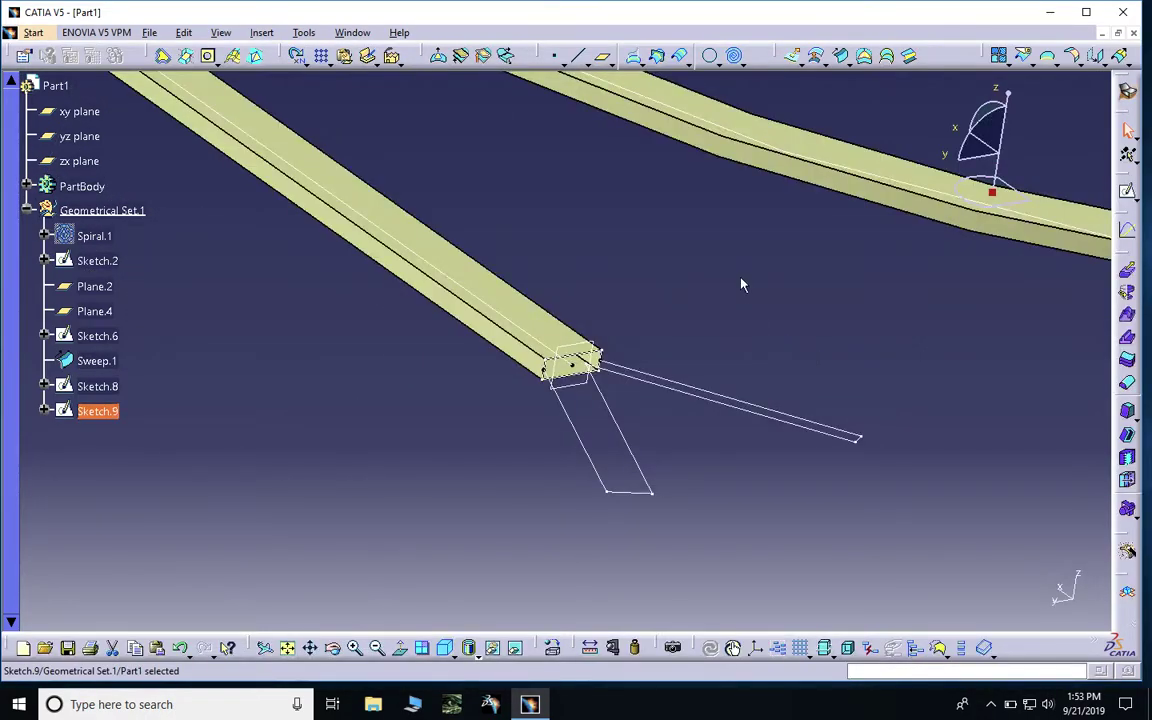
Step: Extrude the inlet arms sketch at the spiral's inner end as a surface, using a 0.078 mm limit with mirrored extent
{"action": "mouse_move", "coordinate": [740, 280]}
{"action": "middle_mouse_down"}
{"action": "mouse_move", "coordinate": [744, 435]}
{"action": "mouse_move", "coordinate": [699, 437]}
{"action": "middle_mouse_up"}
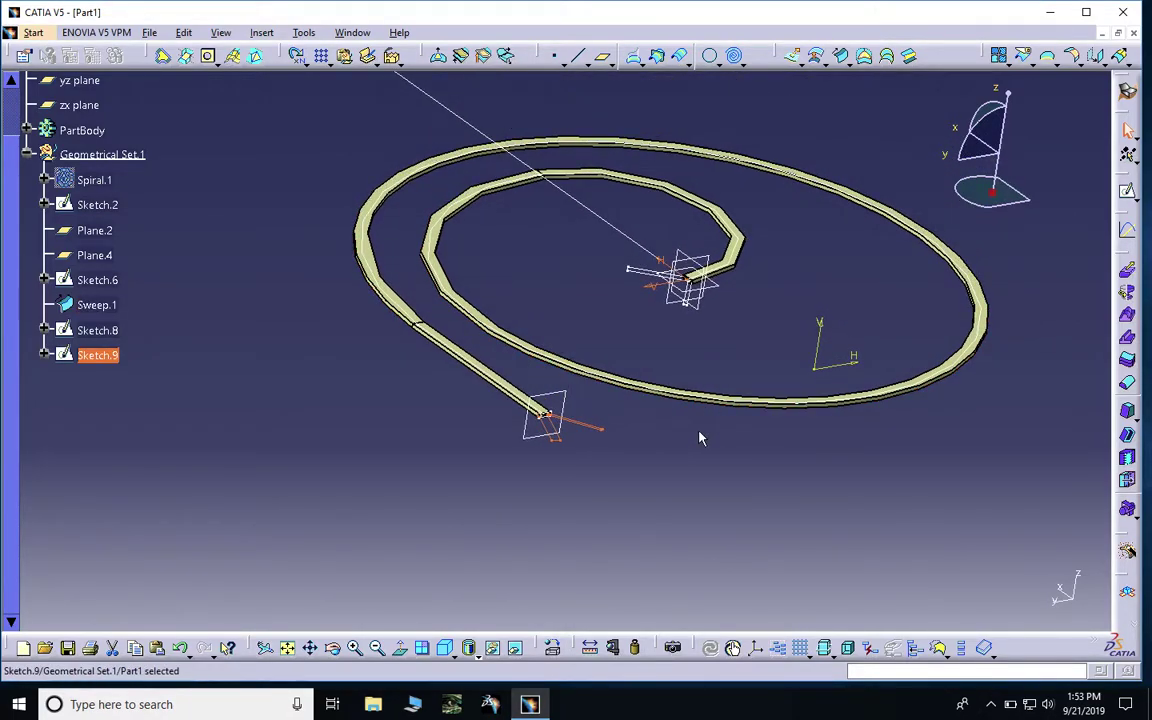
{"action": "left_click", "coordinate": [683, 446]}
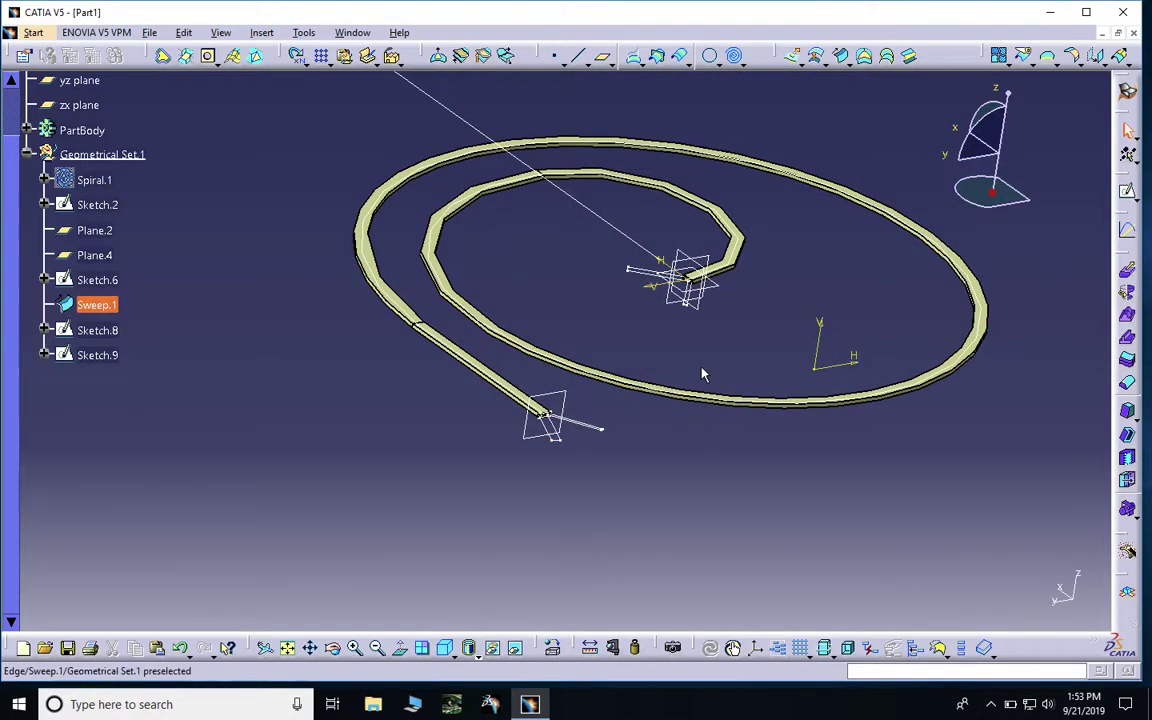
{"action": "middle_click_drag", "start_coordinate": [728, 345], "coordinate": [672, 362]}
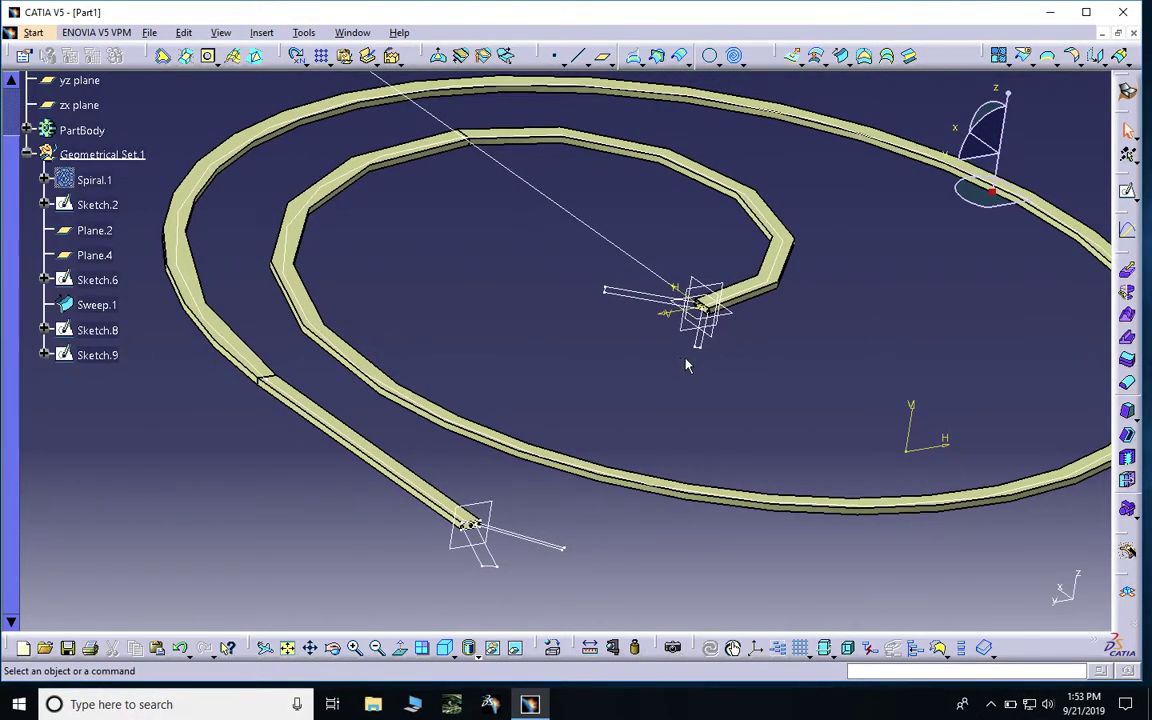
{"action": "mouse_move", "coordinate": [779, 362]}
{"action": "middle_mouse_down"}
{"action": "mouse_move", "coordinate": [712, 270]}
{"action": "mouse_move", "coordinate": [650, 417]}
{"action": "mouse_move", "coordinate": [651, 367]}
{"action": "mouse_move", "coordinate": [560, 337]}
{"action": "middle_mouse_up"}
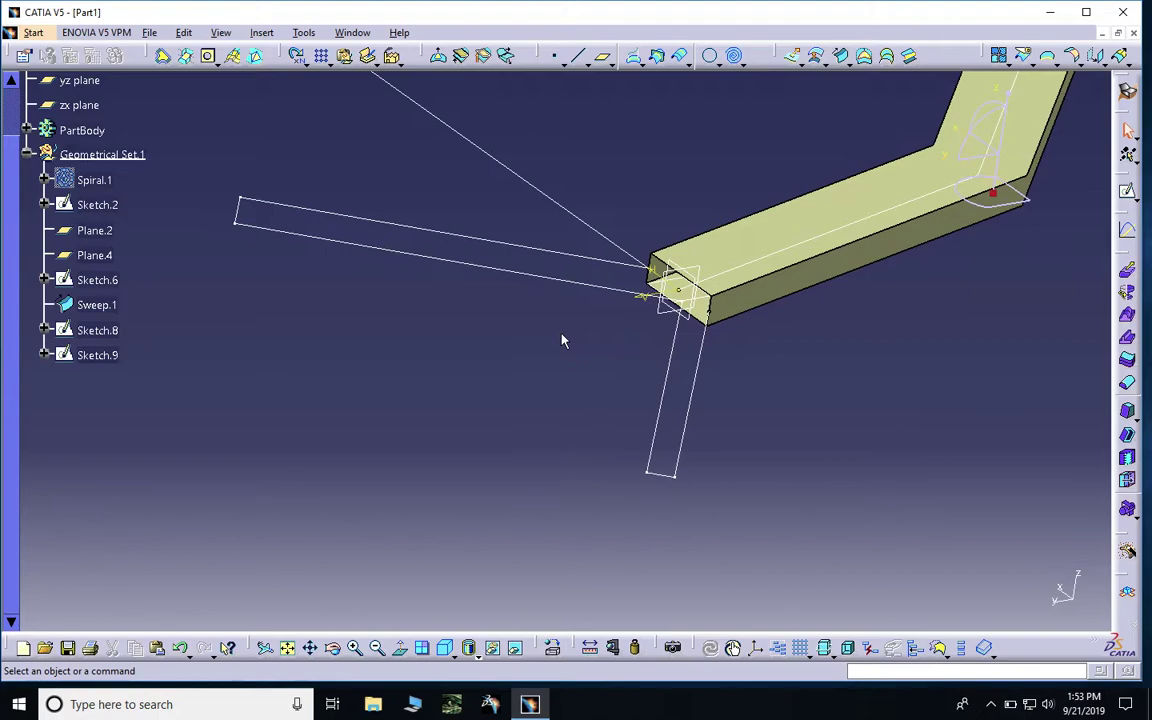
{"action": "left_click", "coordinate": [560, 279]}
{"action": "left_click", "coordinate": [791, 56]}
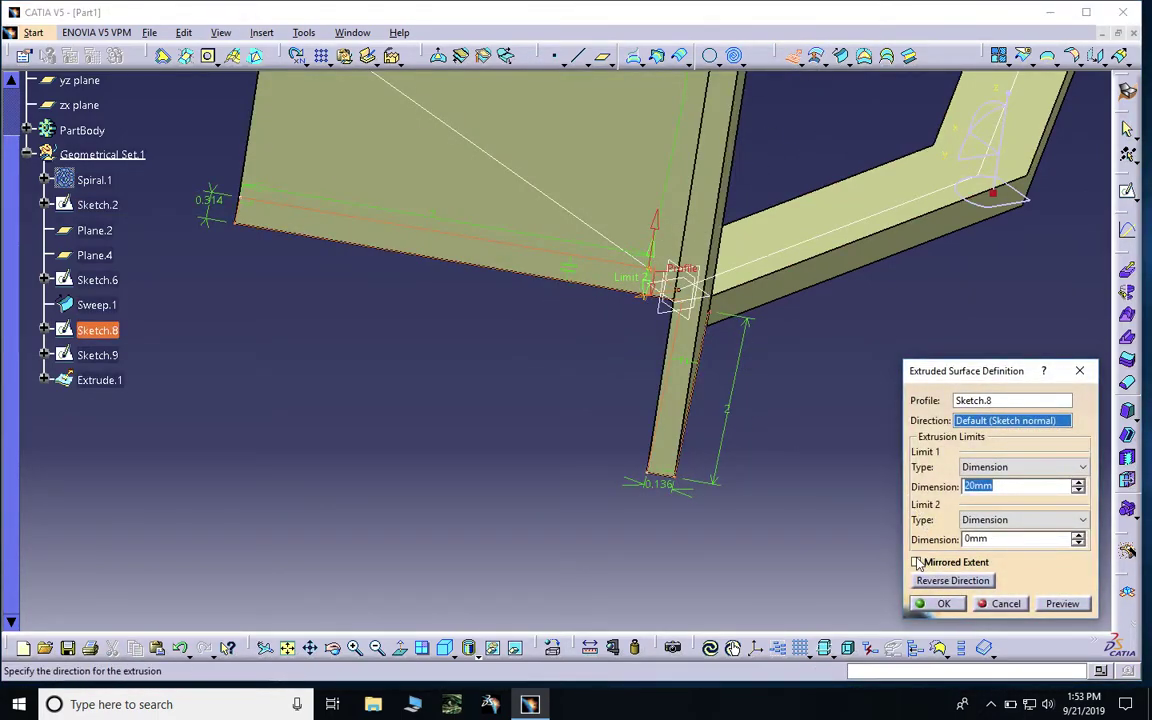
{"action": "left_click", "coordinate": [916, 563]}
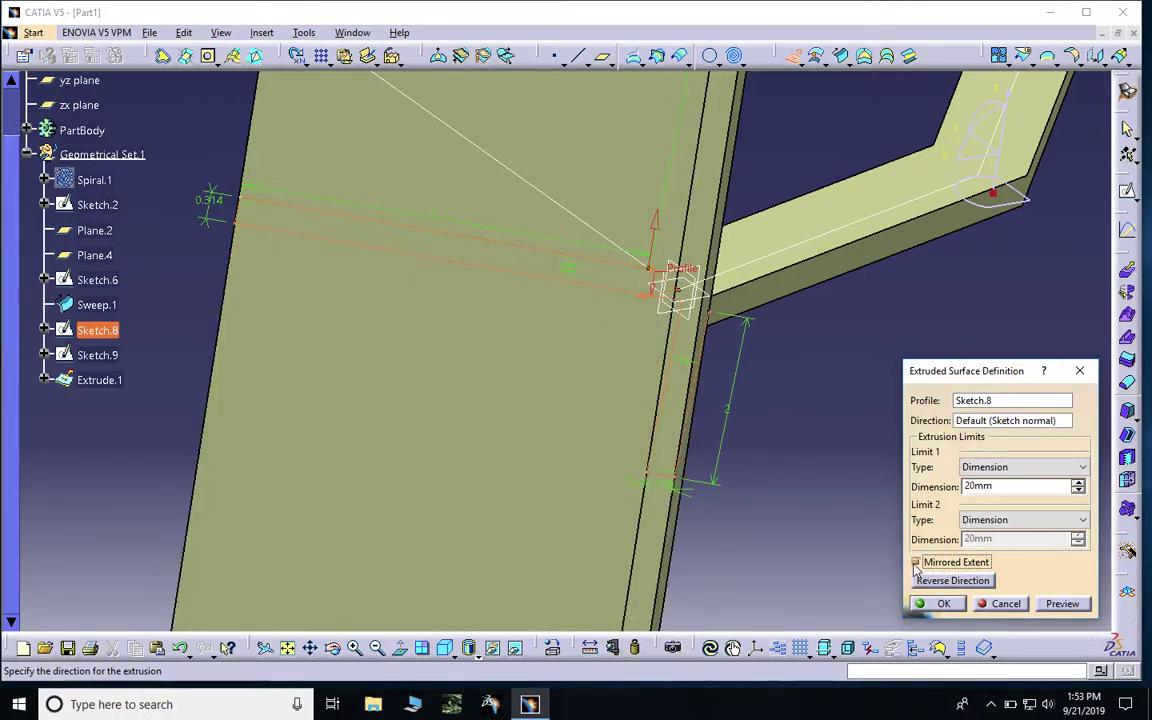
{"action": "left_click_drag", "start_coordinate": [975, 485], "coordinate": [950, 487]}
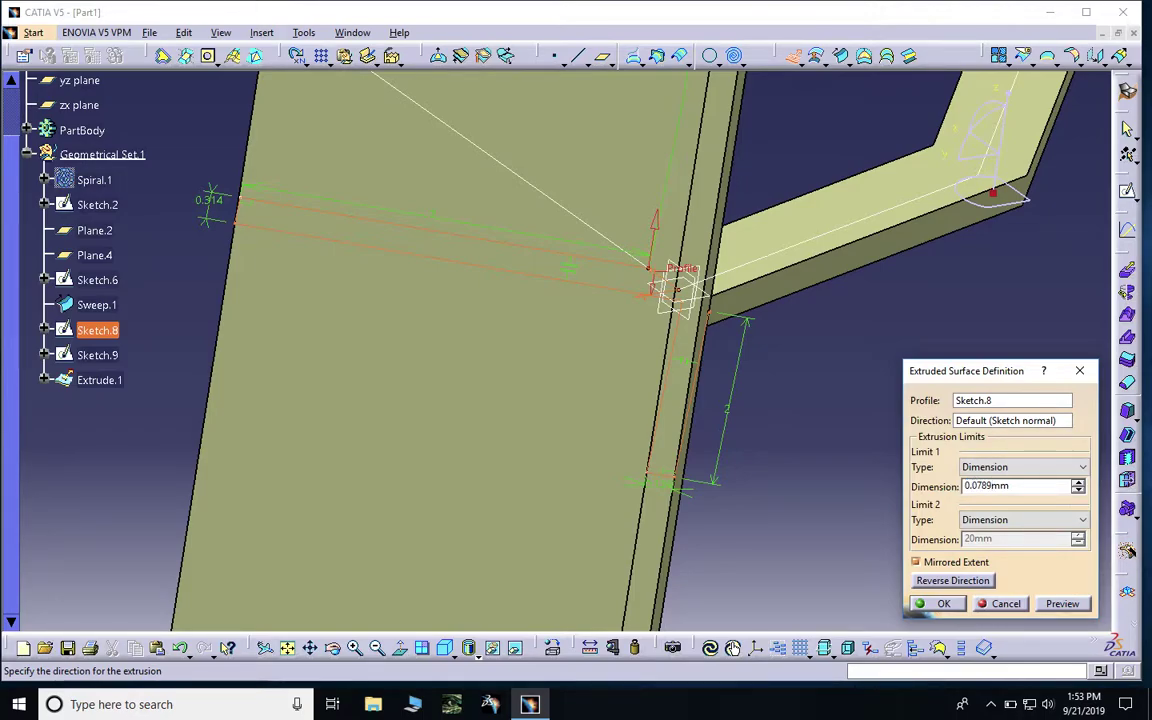
{"action": "key", "text": "Return"}
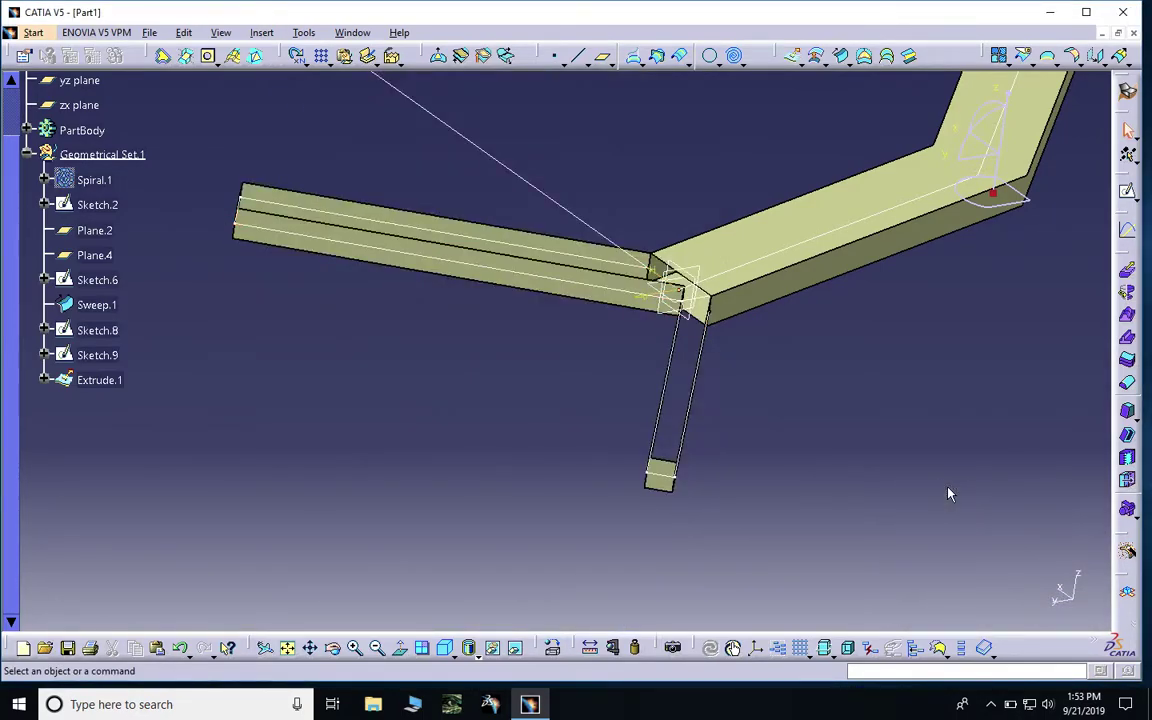
{"action": "mouse_move", "coordinate": [705, 367]}
{"action": "middle_mouse_down", "text": "ctrl"}
{"action": "mouse_move", "coordinate": [705, 345]}
{"action": "mouse_move", "coordinate": [815, 220]}
{"action": "middle_mouse_up", "text": "ctrl"}
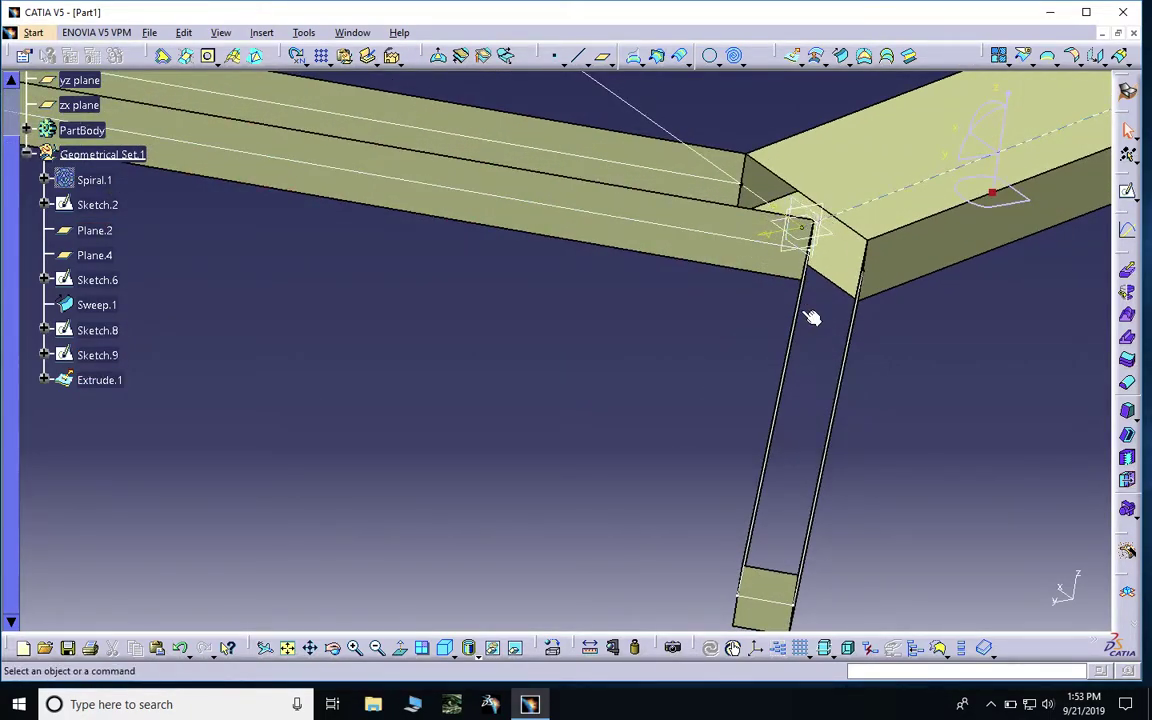
{"action": "left_click", "coordinate": [868, 495]}
Step: Extrude the outlet arms sketch at the spiral's outer end as a surface, 0.078 mm in both directions
{"action": "middle_click_drag", "start_coordinate": [810, 398], "coordinate": [579, 314]}
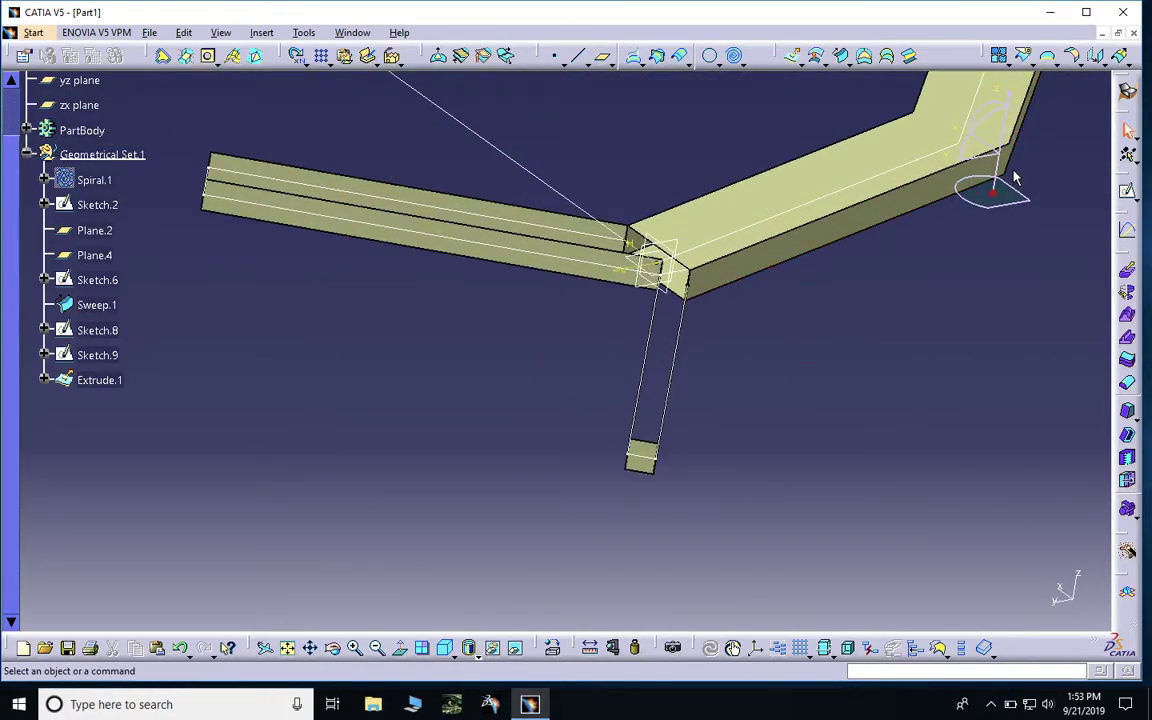
{"action": "mouse_move", "coordinate": [781, 366]}
{"action": "middle_mouse_down"}
{"action": "mouse_move", "coordinate": [751, 586]}
{"action": "mouse_move", "coordinate": [718, 447]}
{"action": "mouse_move", "coordinate": [480, 495]}
{"action": "mouse_move", "coordinate": [399, 423]}
{"action": "mouse_move", "coordinate": [553, 458]}
{"action": "mouse_move", "coordinate": [600, 500]}
{"action": "mouse_move", "coordinate": [606, 390]}
{"action": "middle_mouse_up"}
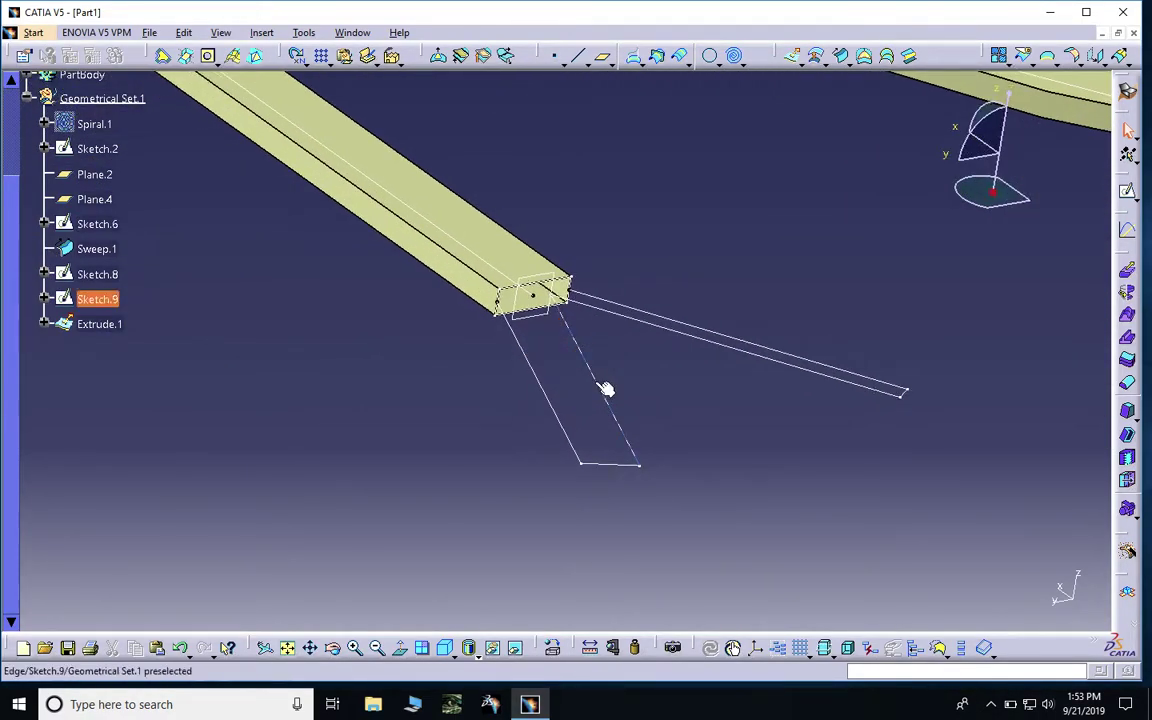
{"action": "left_click", "coordinate": [793, 57]}
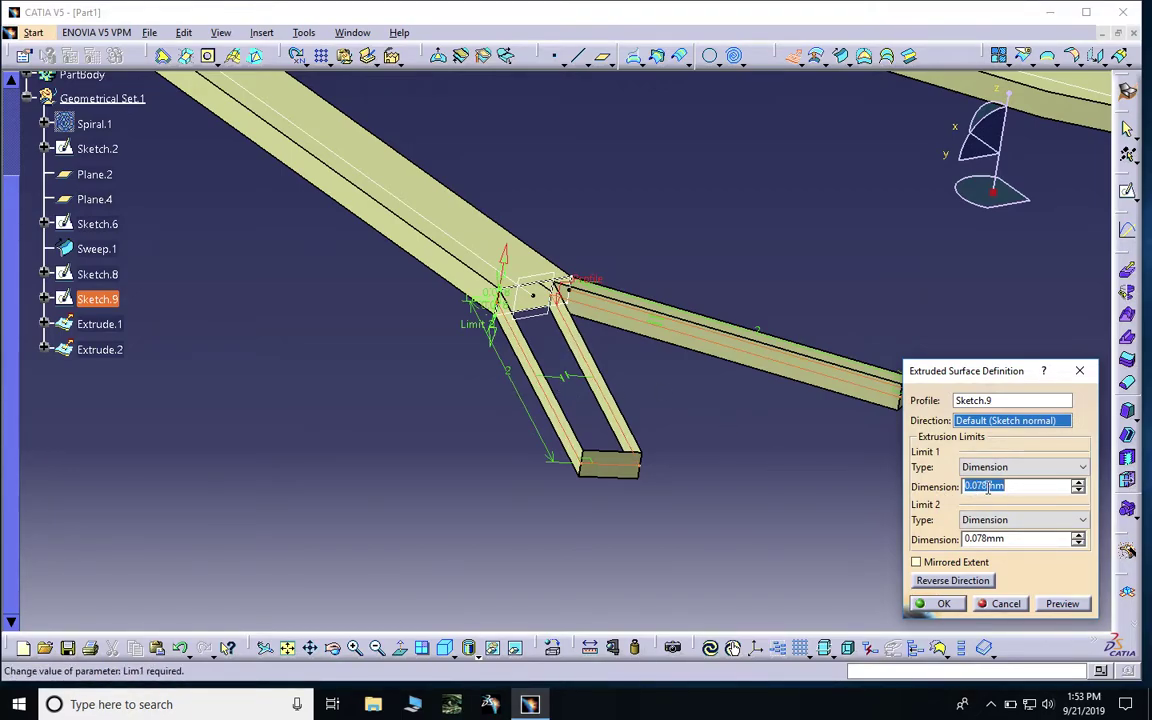
{"action": "left_click", "coordinate": [943, 604]}
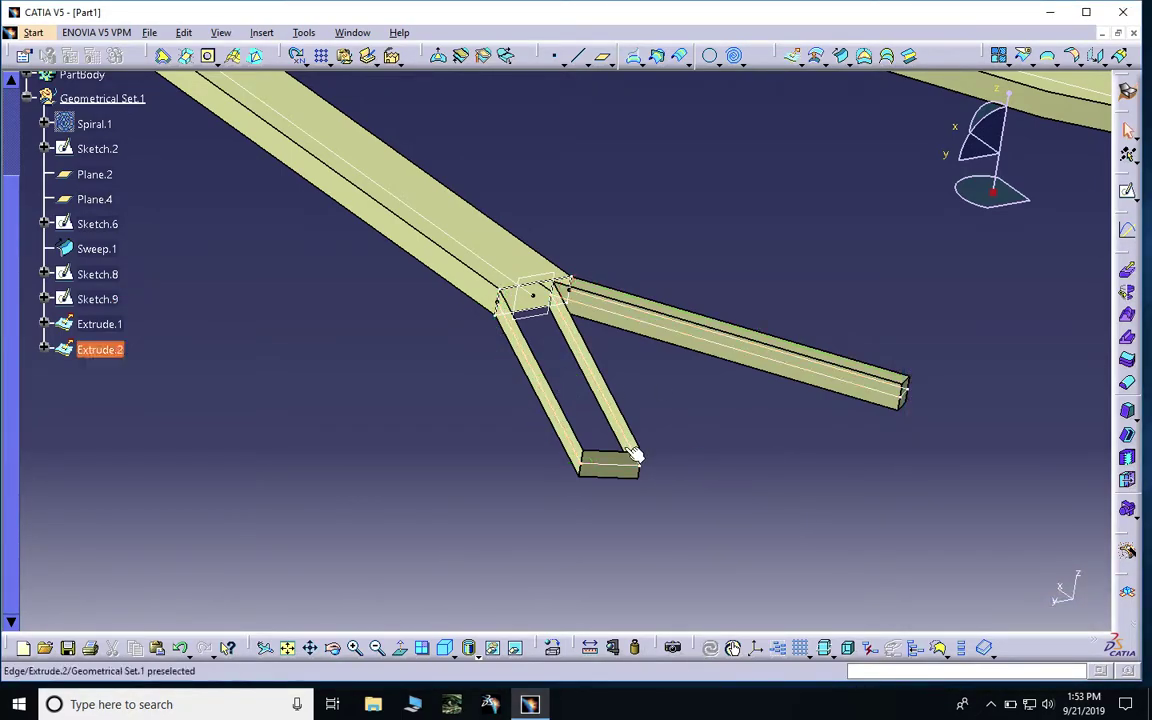
{"action": "left_click", "coordinate": [752, 385]}
Step: Create a sketch on the channel's upper face at the outlet, project the end edge into it, isolate the projection and exit
{"action": "middle_click_drag", "start_coordinate": [841, 294], "coordinate": [775, 322]}
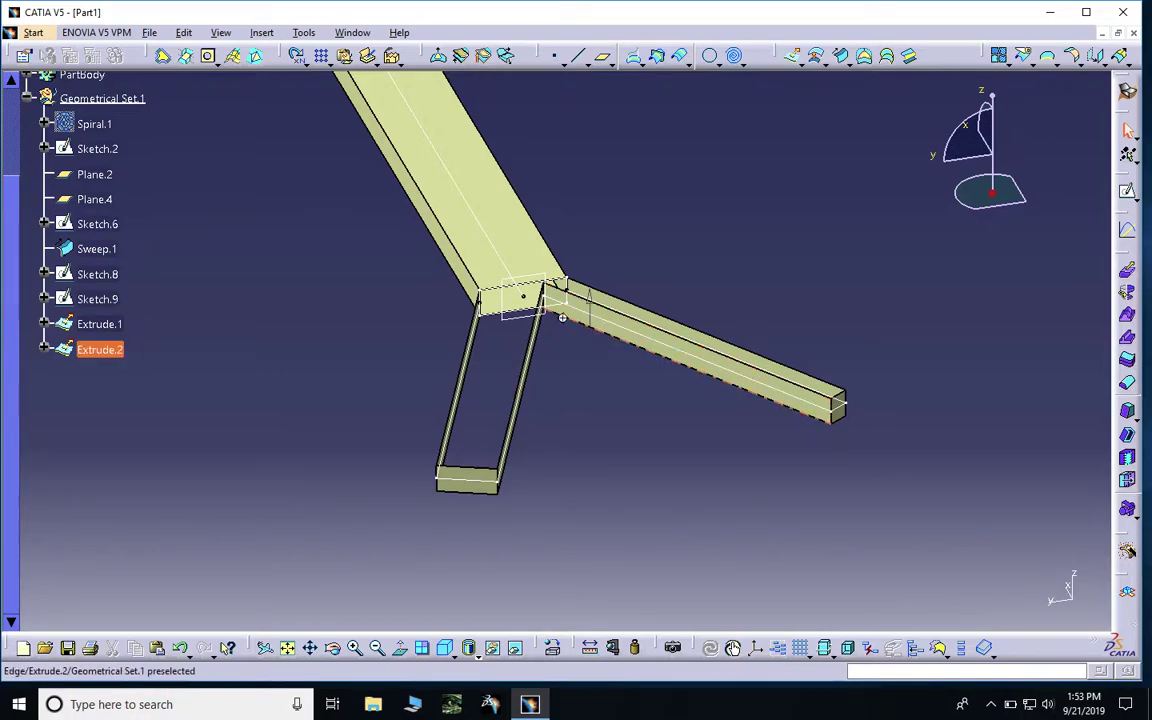
{"action": "middle_click_drag", "start_coordinate": [609, 303], "coordinate": [578, 270]}
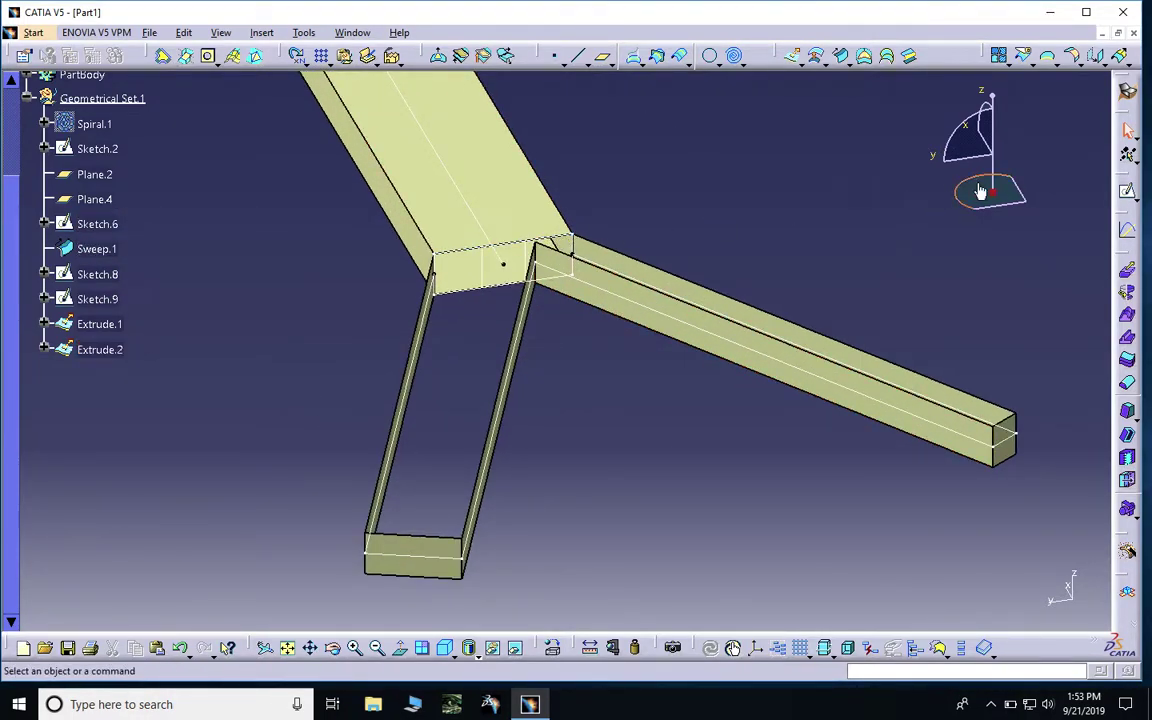
{"action": "left_click", "coordinate": [1127, 190]}
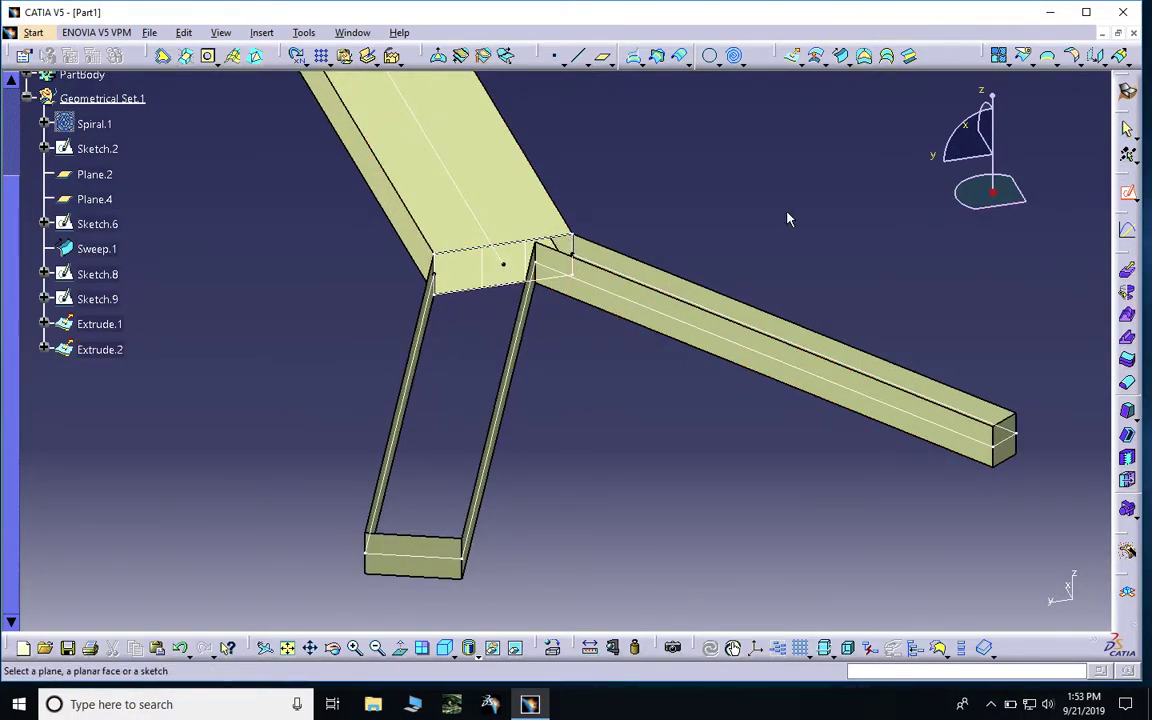
{"action": "left_click", "coordinate": [512, 215]}
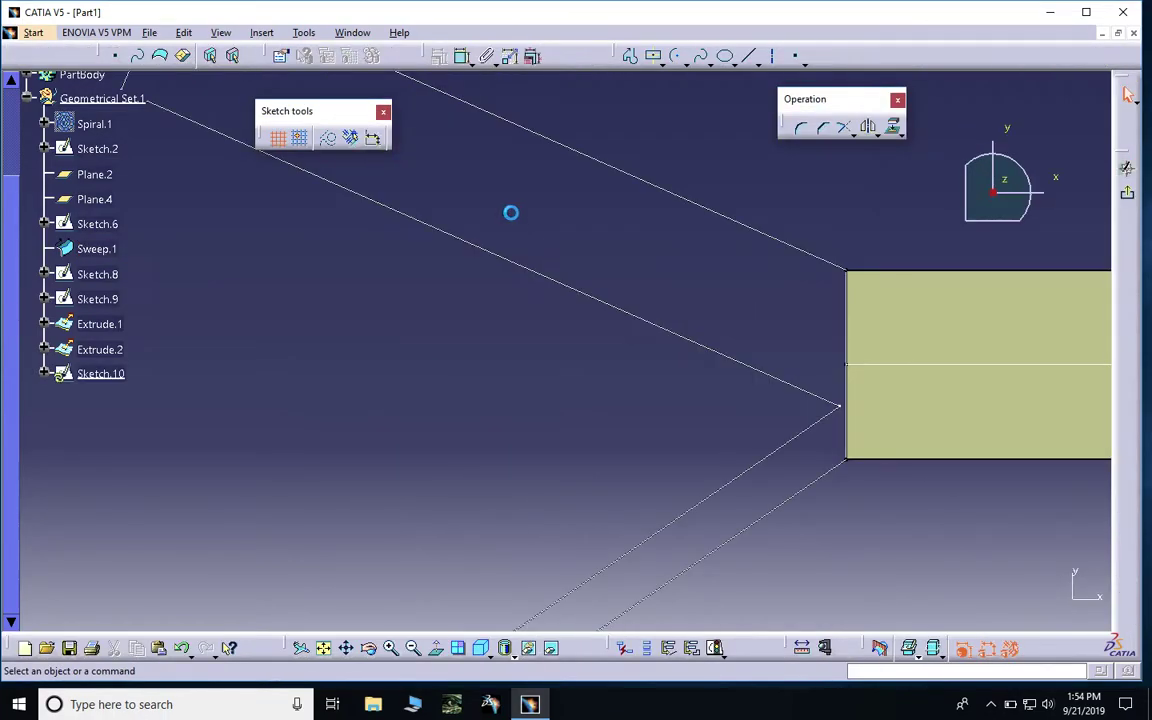
{"action": "left_click", "coordinate": [893, 127]}
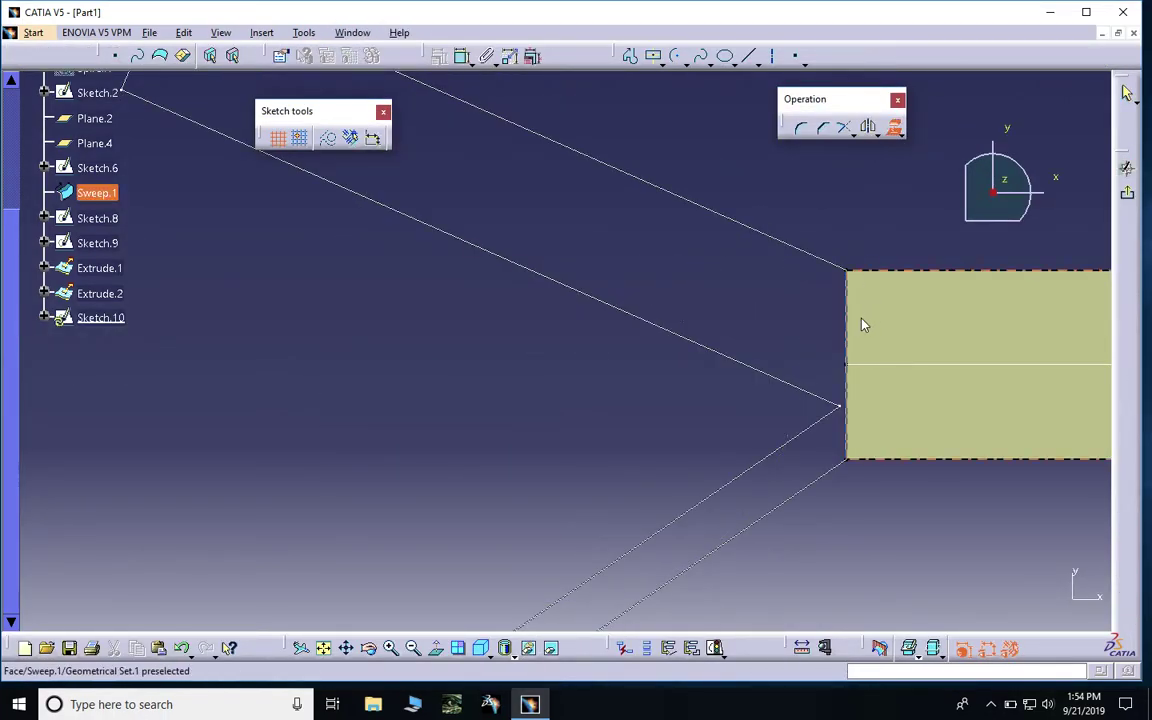
{"action": "left_click", "coordinate": [849, 336]}
{"action": "right_click", "coordinate": [848, 334]}
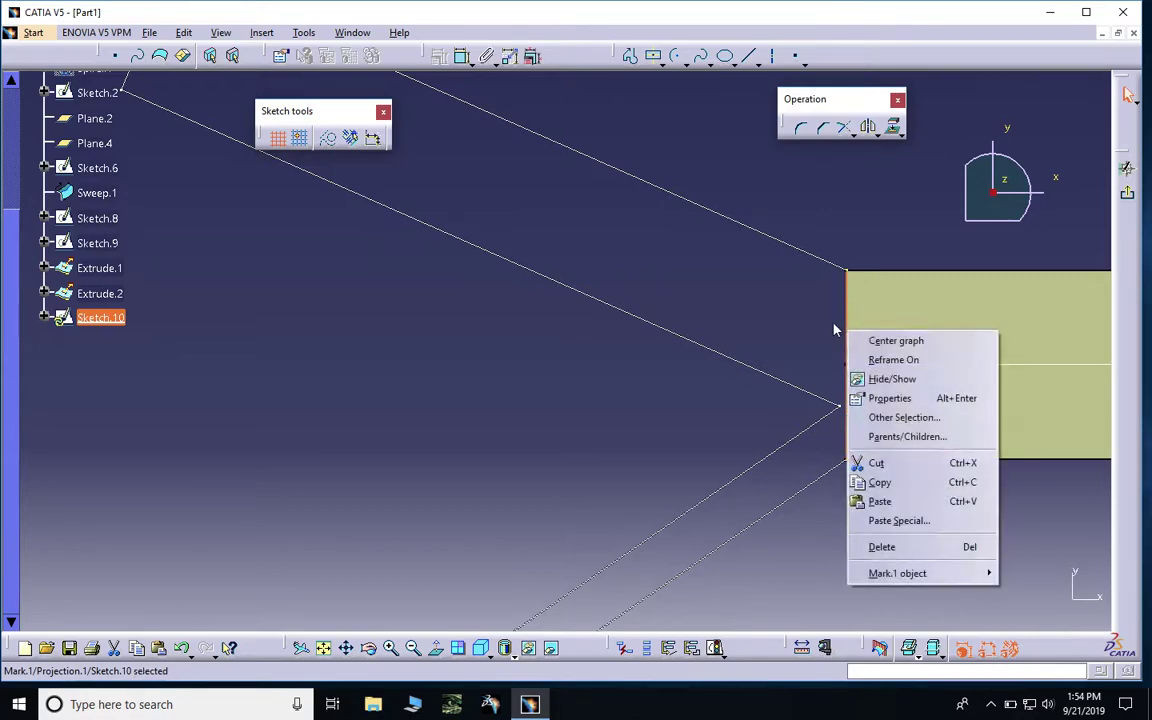
{"action": "mouse_move", "coordinate": [905, 573]}
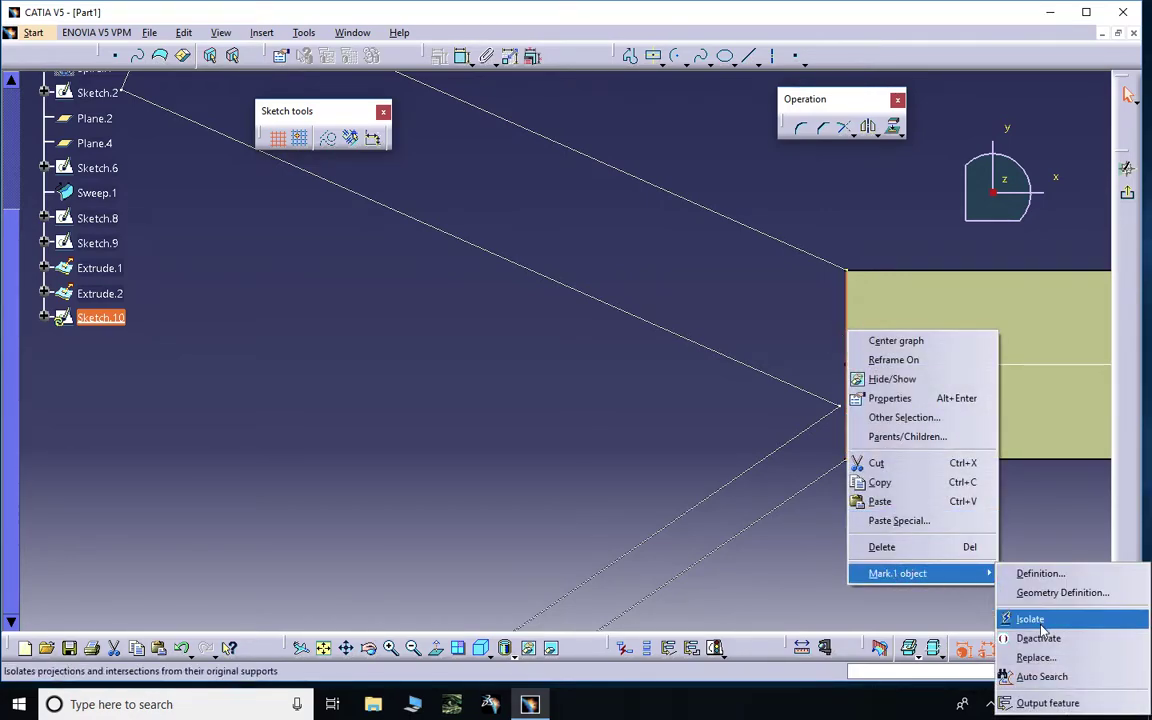
{"action": "left_click", "coordinate": [1010, 617]}
{"action": "left_click", "coordinate": [752, 447]}
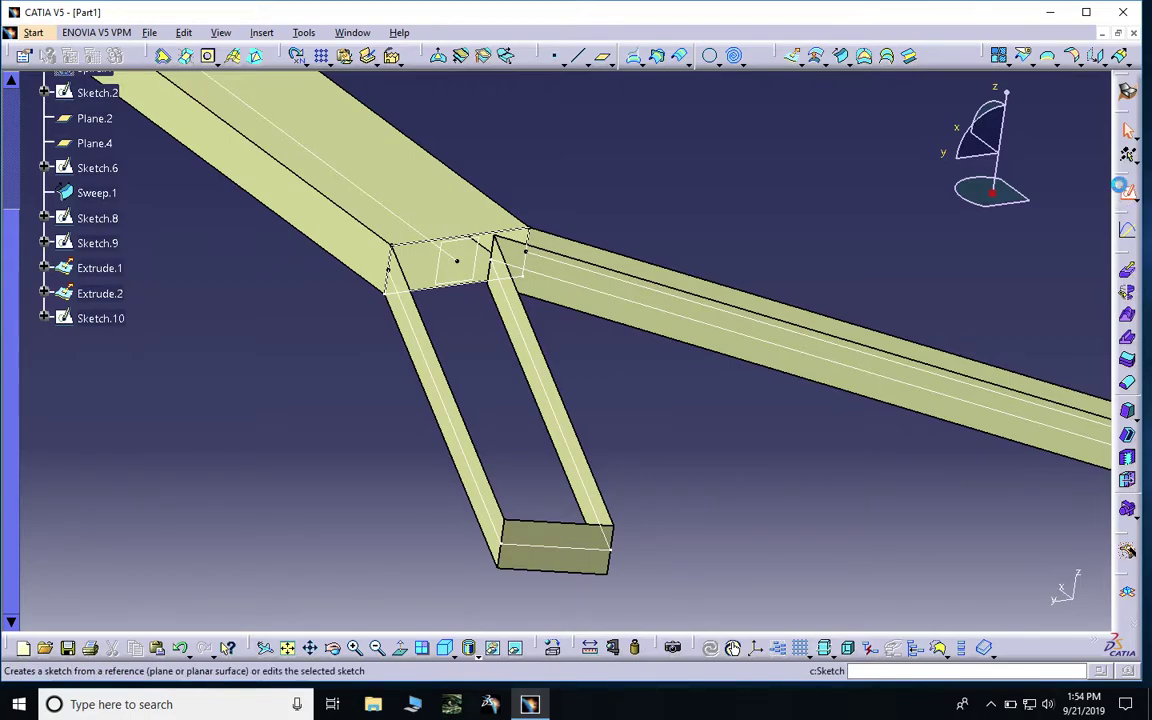
Step: Create a sketch on the channel's lower face at the outlet, project the end edge into it, isolate the projection and exit
{"action": "left_click", "coordinate": [1127, 191]}
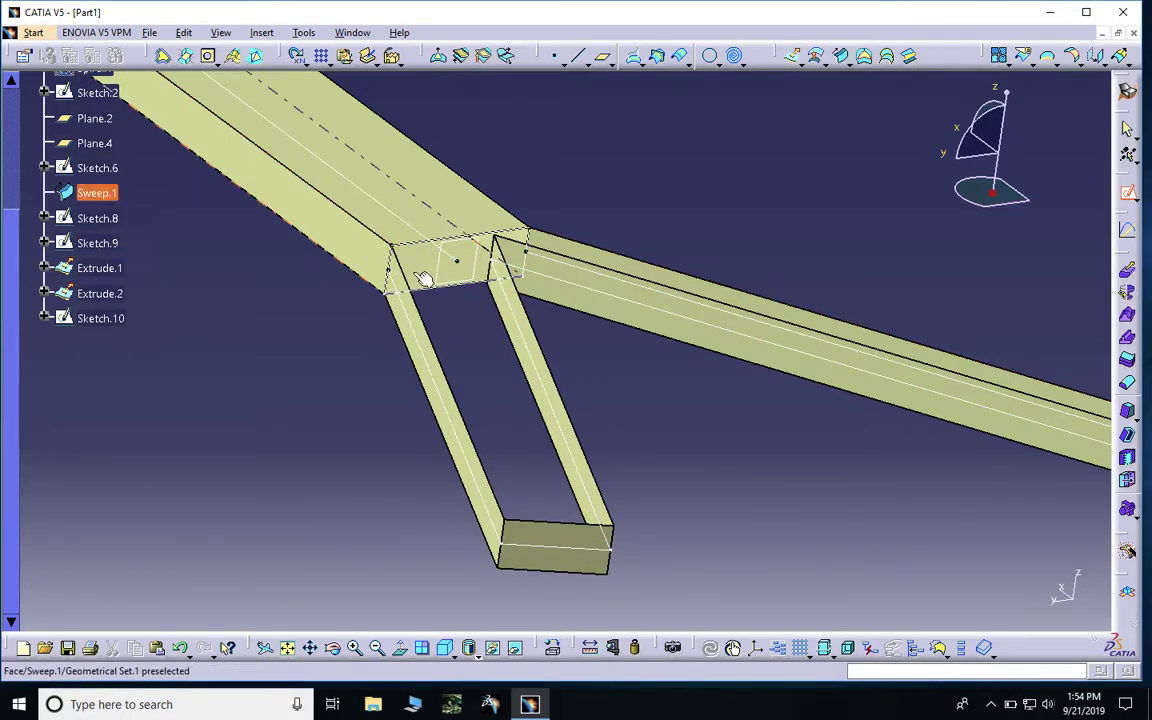
{"action": "left_click", "coordinate": [427, 272]}
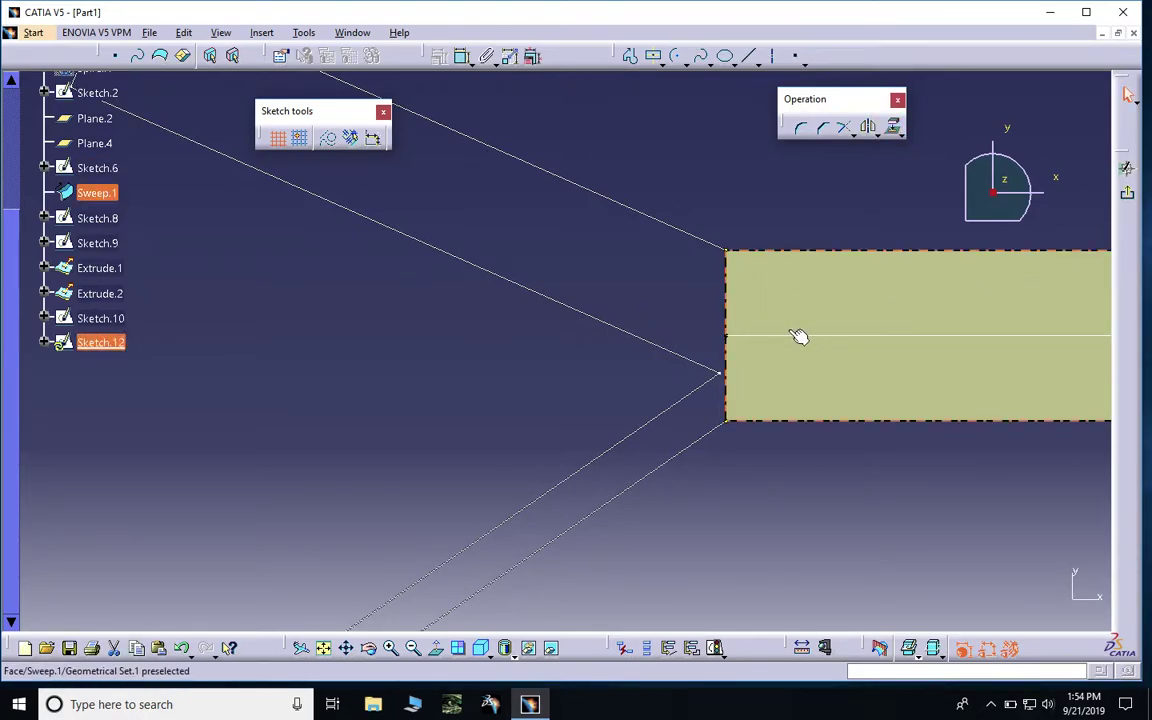
{"action": "right_click", "coordinate": [727, 305]}
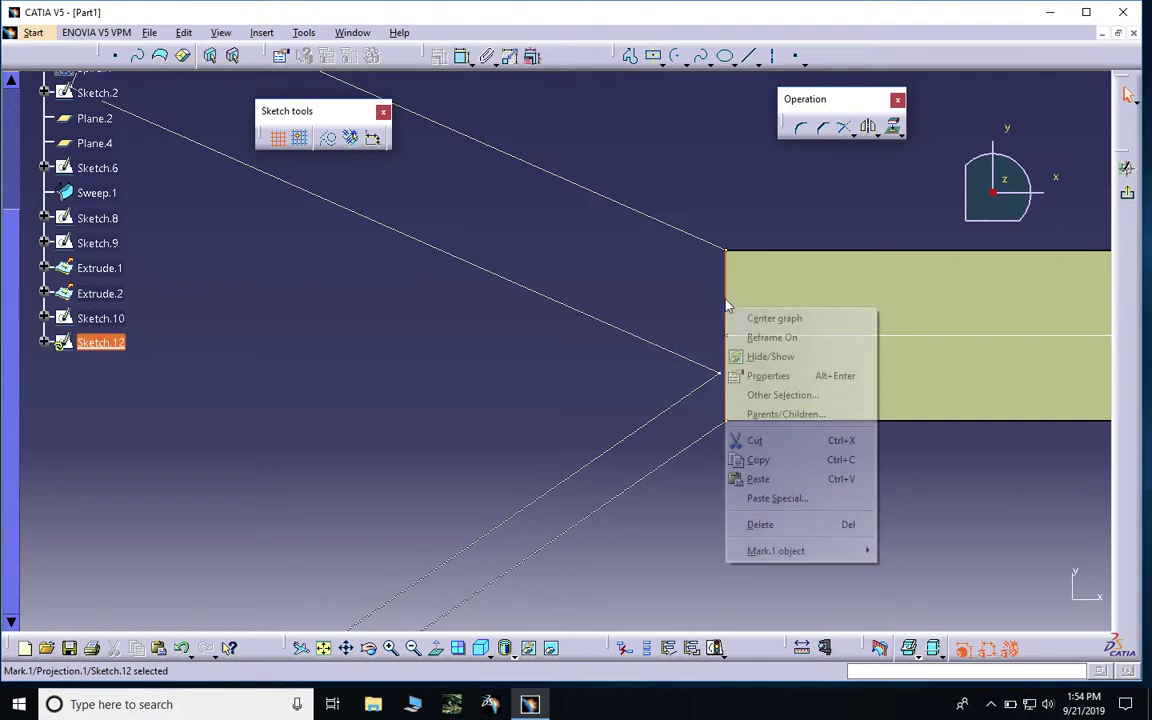
{"action": "mouse_move", "coordinate": [785, 551]}
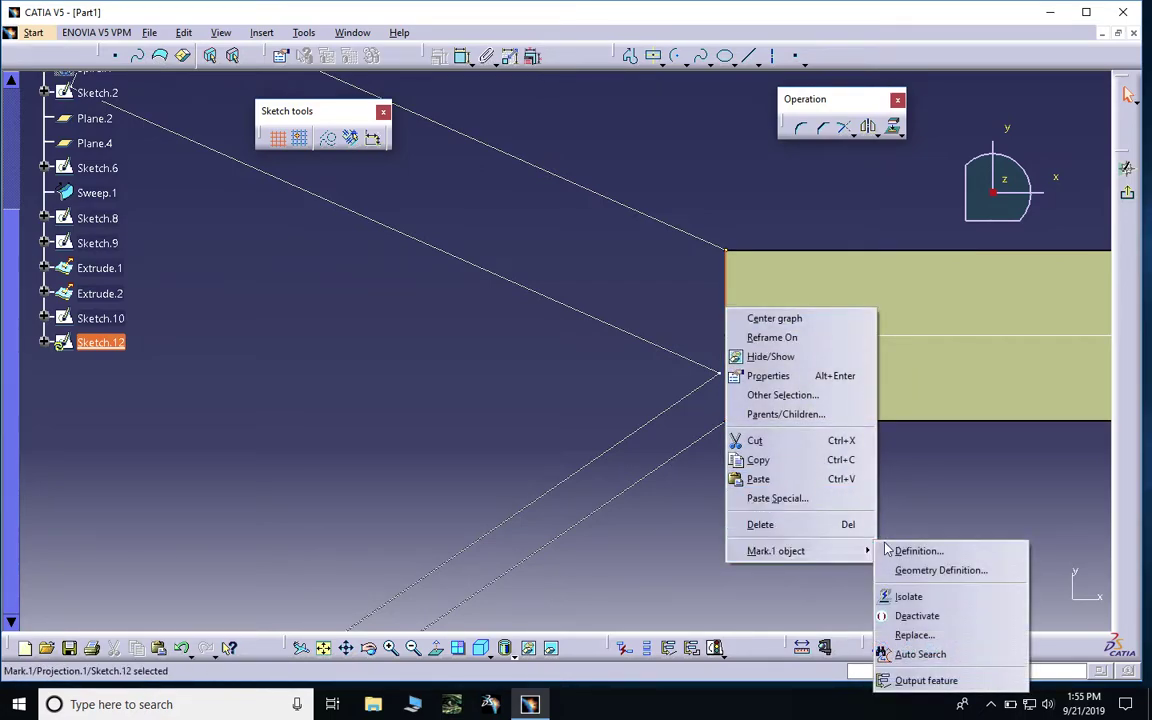
{"action": "left_click", "coordinate": [910, 597]}
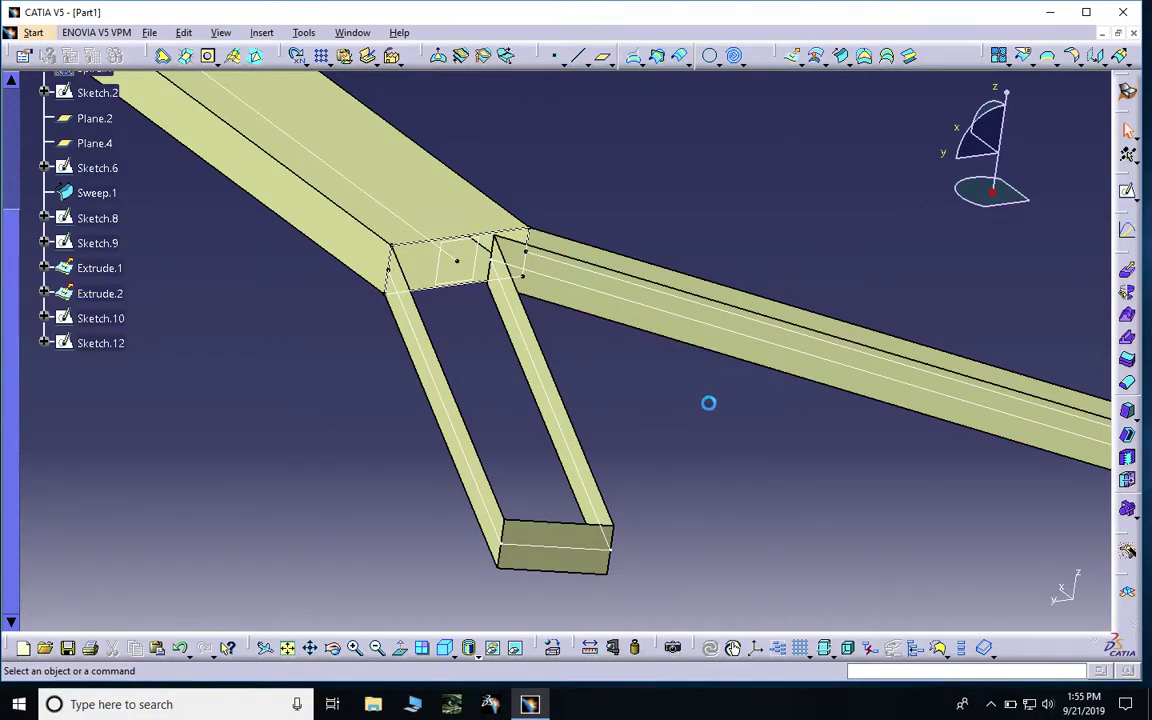
{"action": "mouse_move", "coordinate": [774, 259]}
{"action": "middle_mouse_down"}
{"action": "mouse_move", "coordinate": [751, 267]}
{"action": "mouse_move", "coordinate": [783, 248]}
{"action": "middle_mouse_up"}
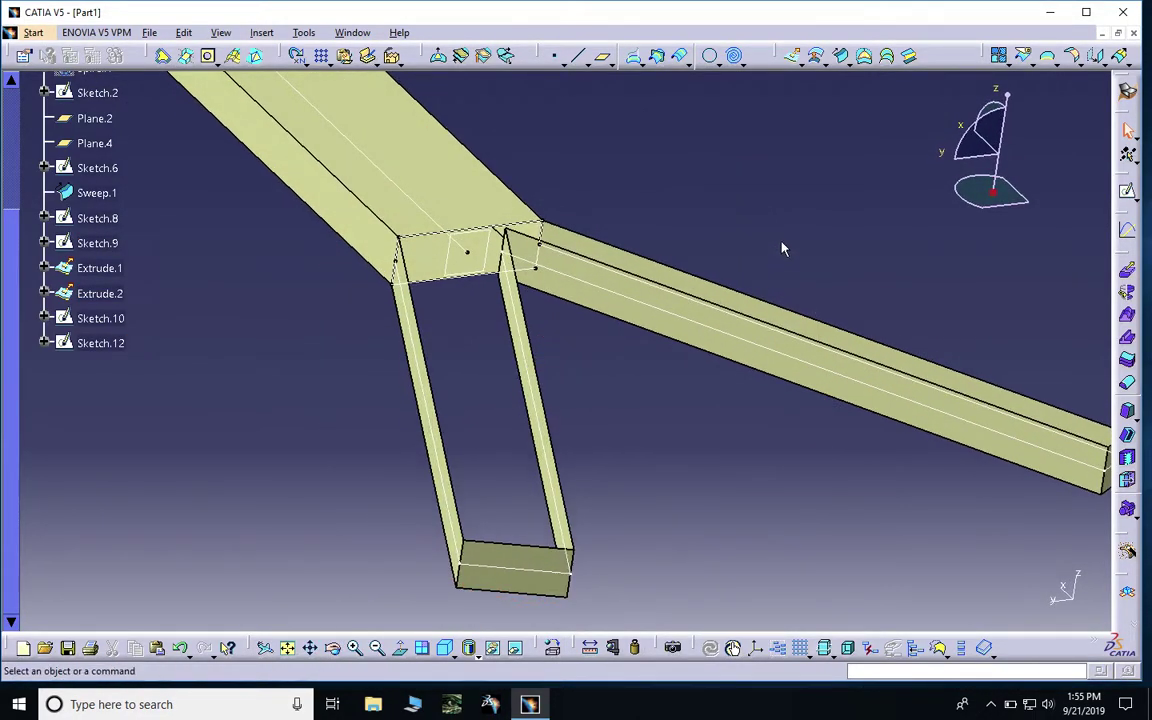
Step: Fill the upper opening of the outlet arms, using Sketch.10 and the upper edges of both arms as a closed boundary
{"action": "left_click", "coordinate": [866, 58]}
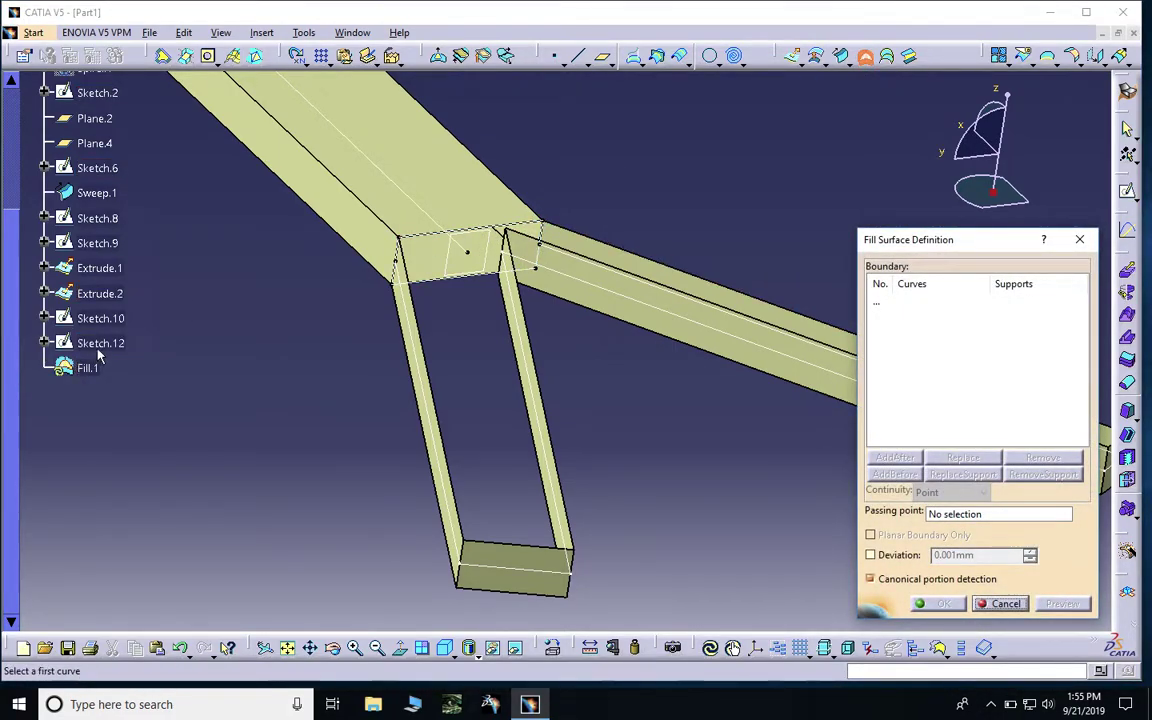
{"action": "left_click", "coordinate": [108, 320]}
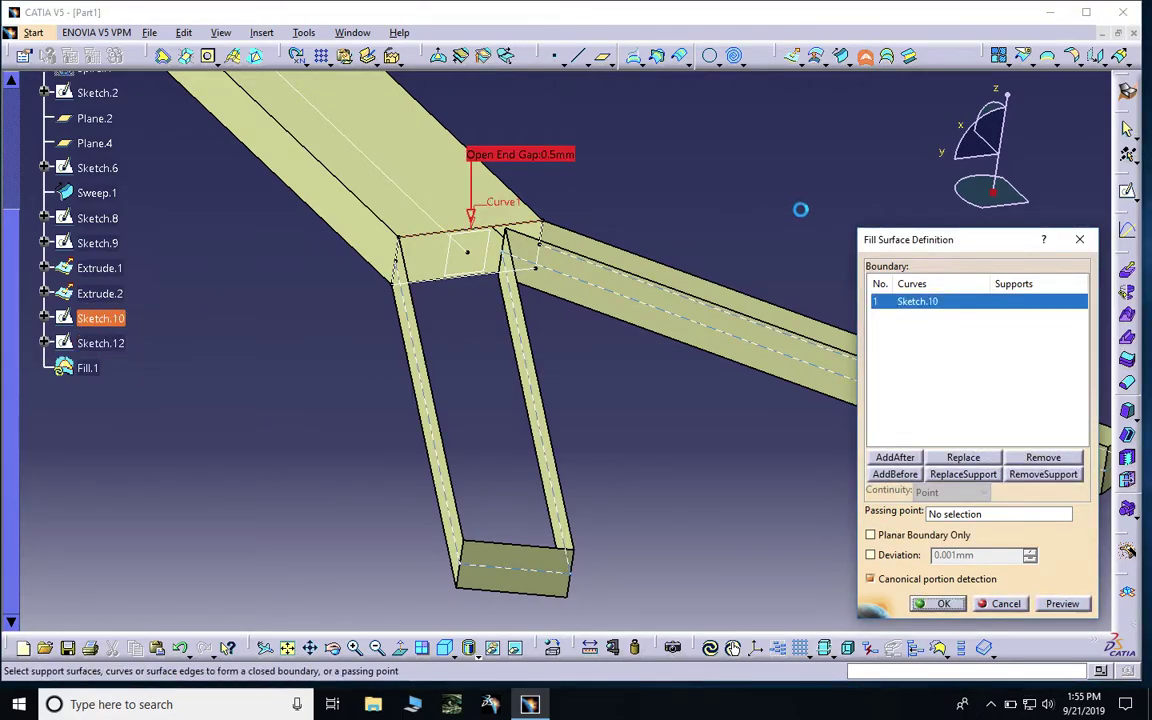
{"action": "middle_click_drag", "start_coordinate": [757, 195], "coordinate": [612, 257]}
{"action": "left_click", "coordinate": [612, 301]}
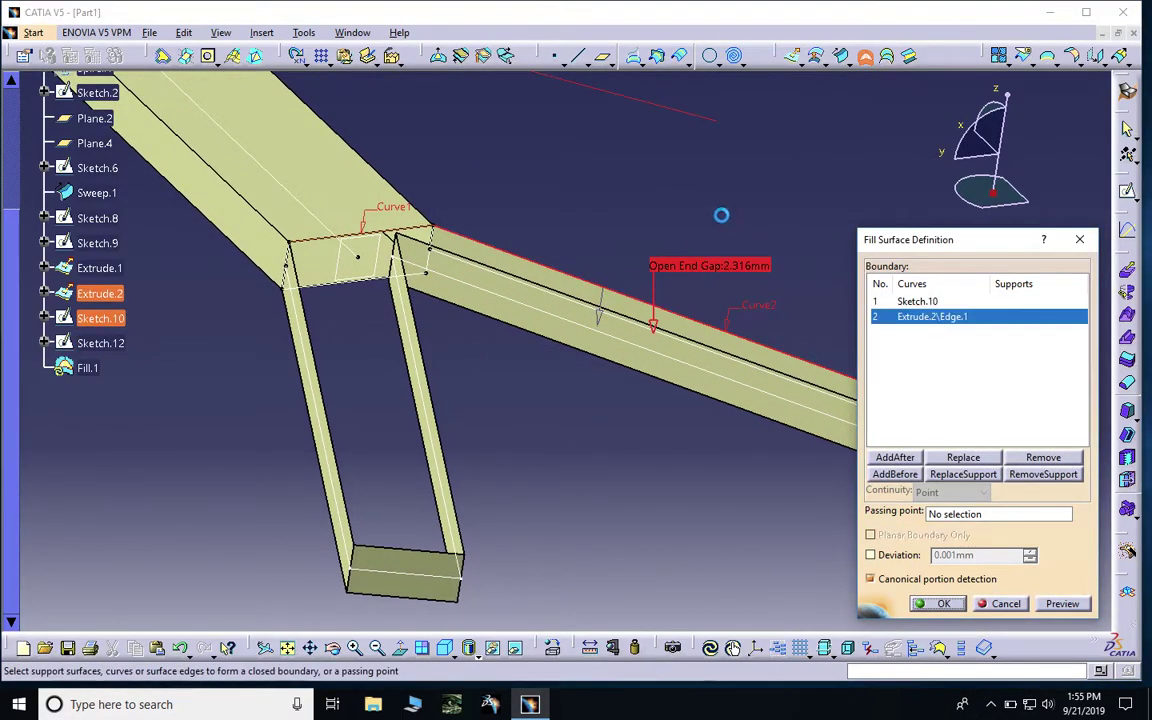
{"action": "middle_click_drag", "start_coordinate": [735, 287], "coordinate": [746, 391]}
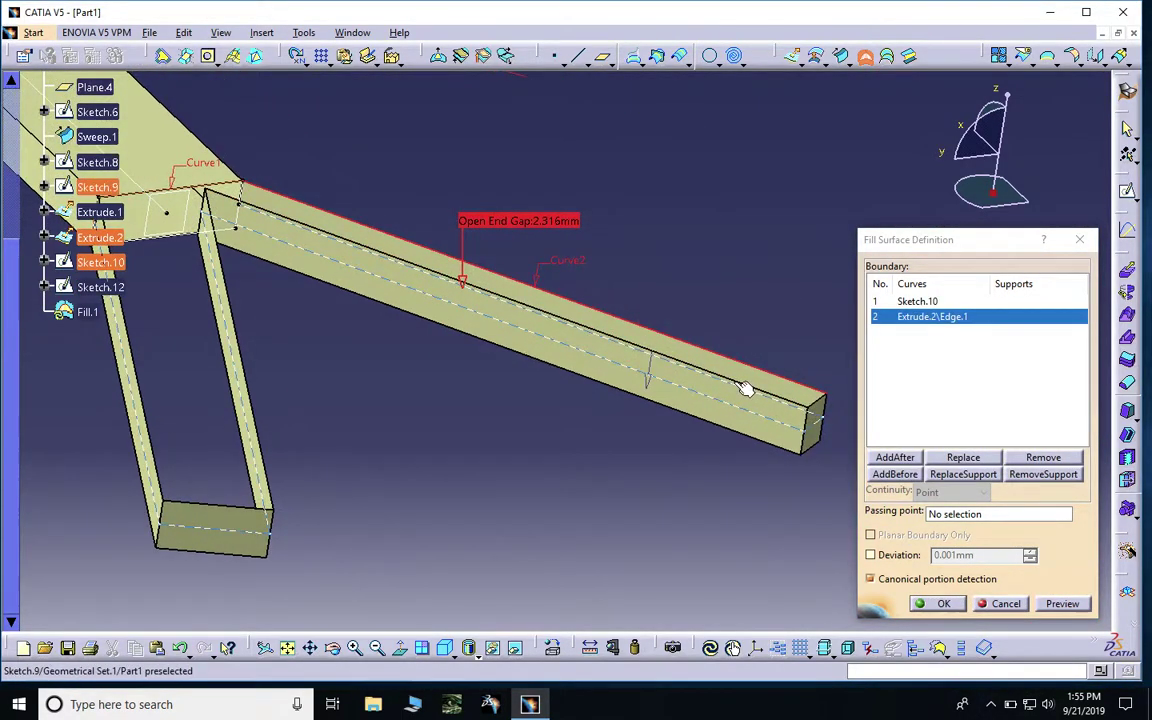
{"action": "left_click", "coordinate": [790, 403]}
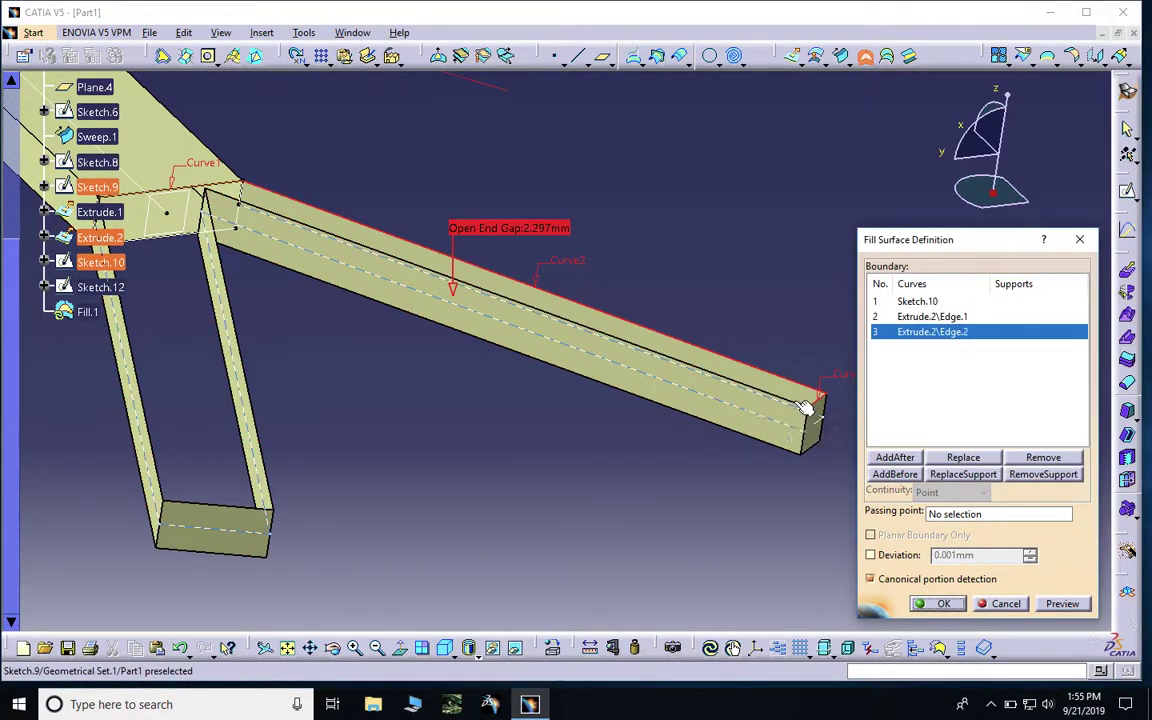
{"action": "left_click", "coordinate": [808, 408]}
{"action": "middle_click_drag", "start_coordinate": [270, 255], "coordinate": [405, 250]}
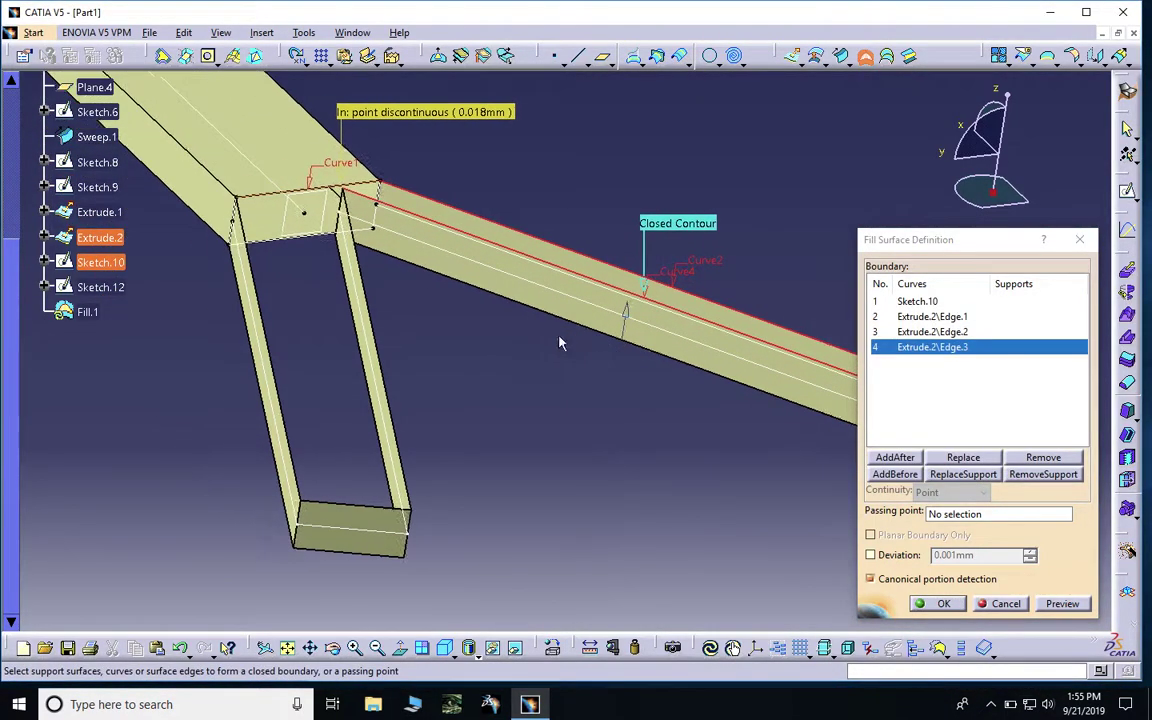
{"action": "left_click", "coordinate": [366, 292]}
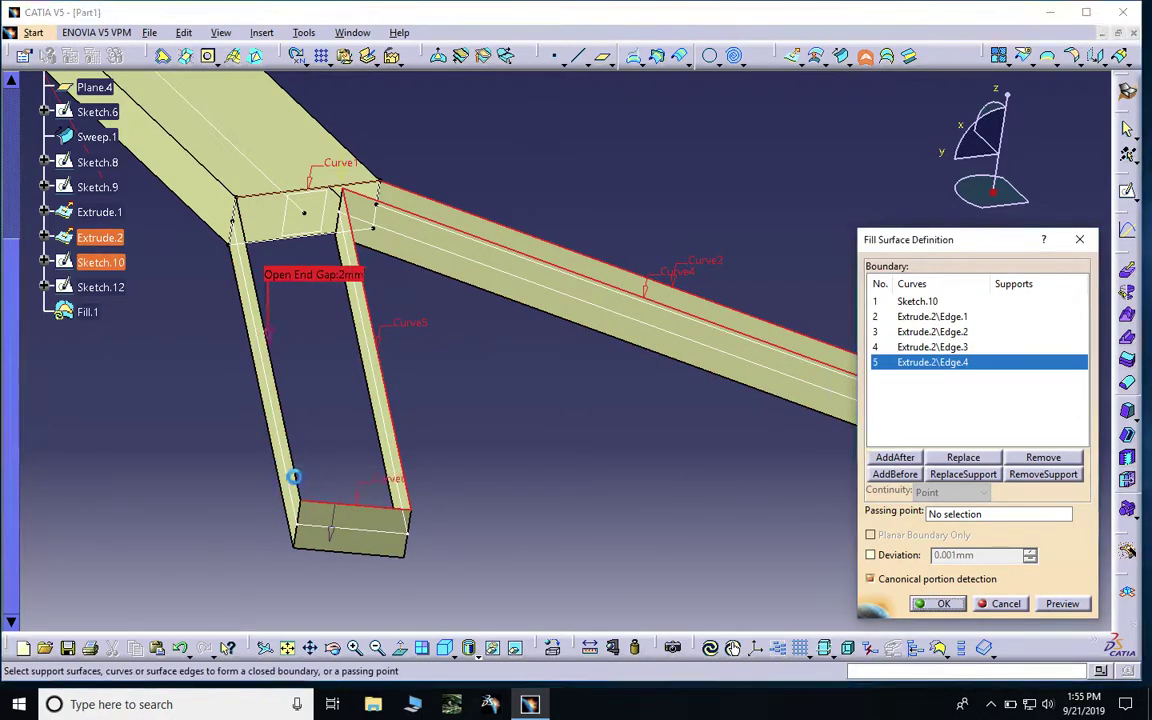
{"action": "left_click", "coordinate": [294, 477]}
{"action": "left_click", "coordinate": [303, 478]}
{"action": "left_click", "coordinate": [938, 607]}
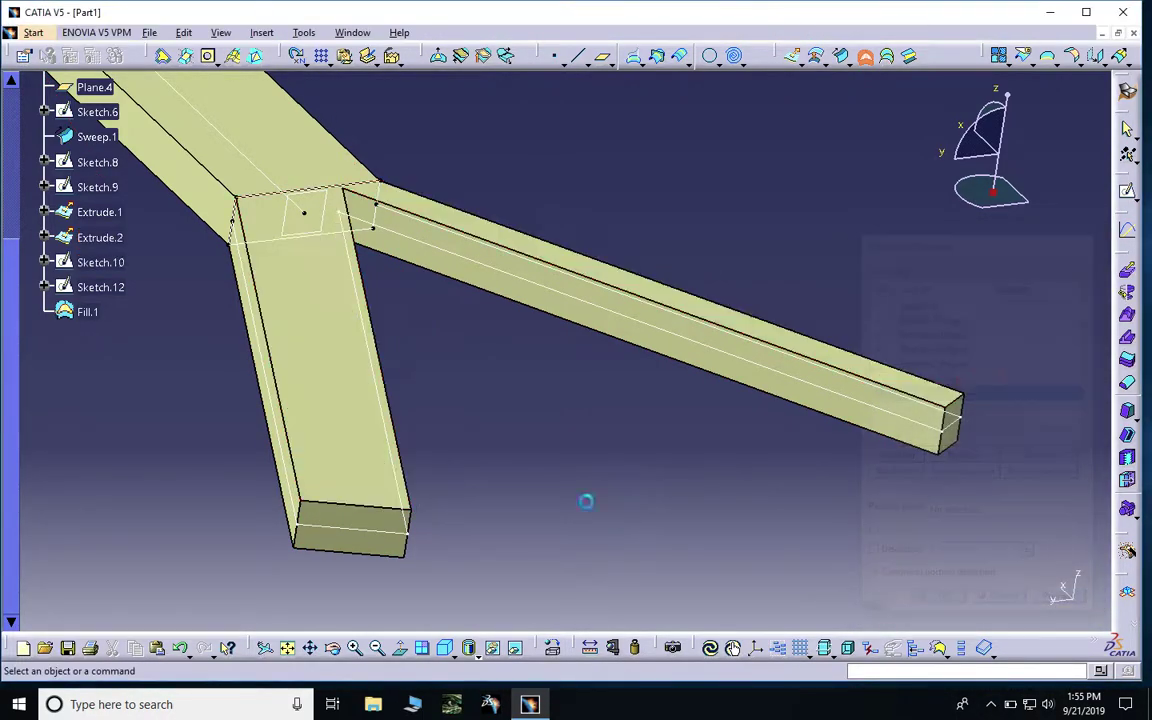
Step: Fill the underside of the outlet arms, using the lower edges of both arms and Sketch.12 as a closed boundary
{"action": "middle_click_drag", "start_coordinate": [602, 216], "coordinate": [797, 342]}
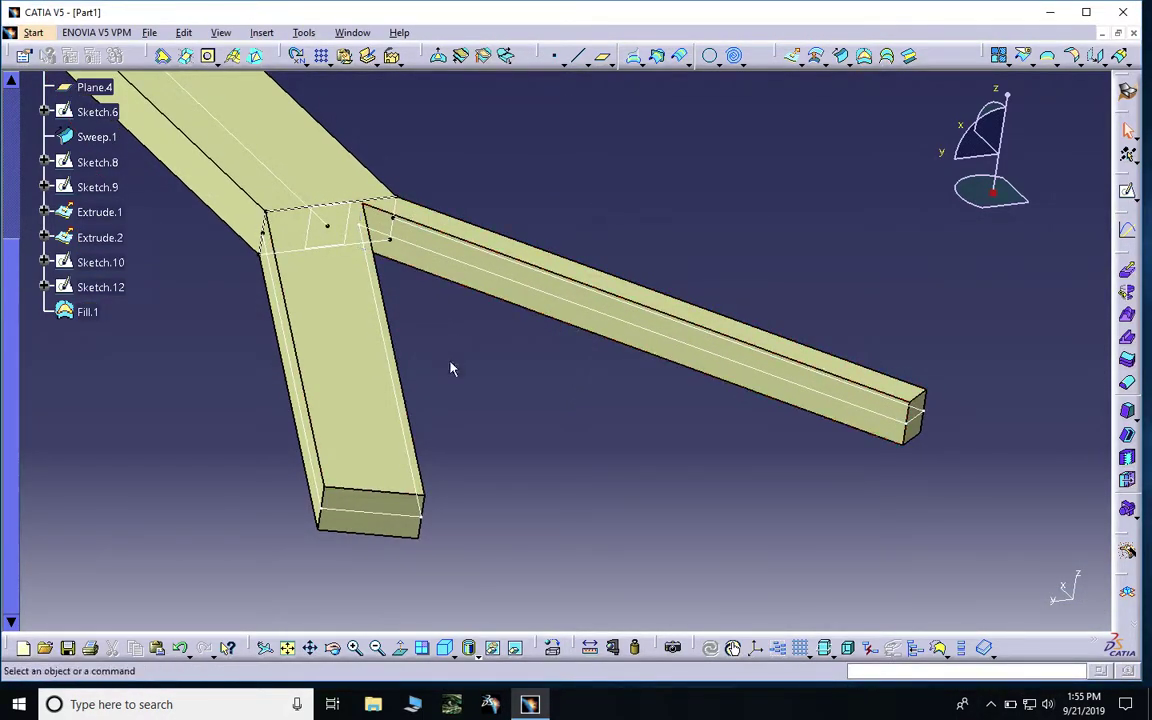
{"action": "middle_click_drag", "start_coordinate": [450, 369], "coordinate": [632, 172]}
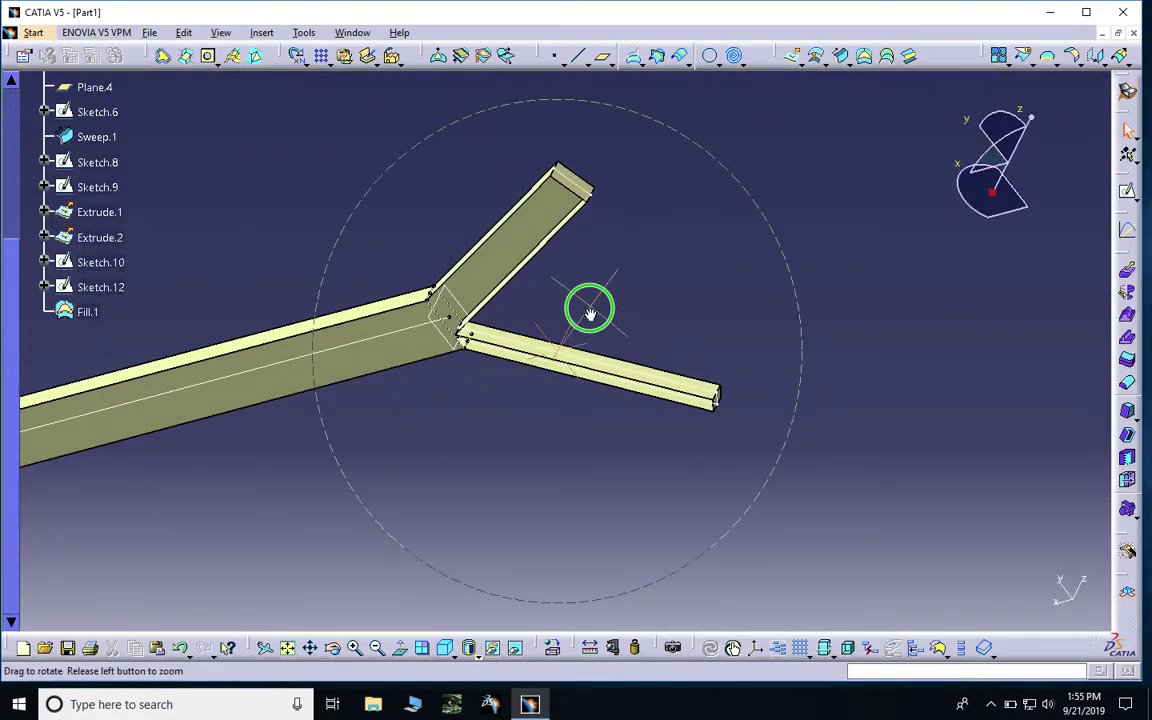
{"action": "middle_click_drag", "start_coordinate": [590, 313], "coordinate": [940, 100]}
{"action": "left_click", "coordinate": [866, 57]}
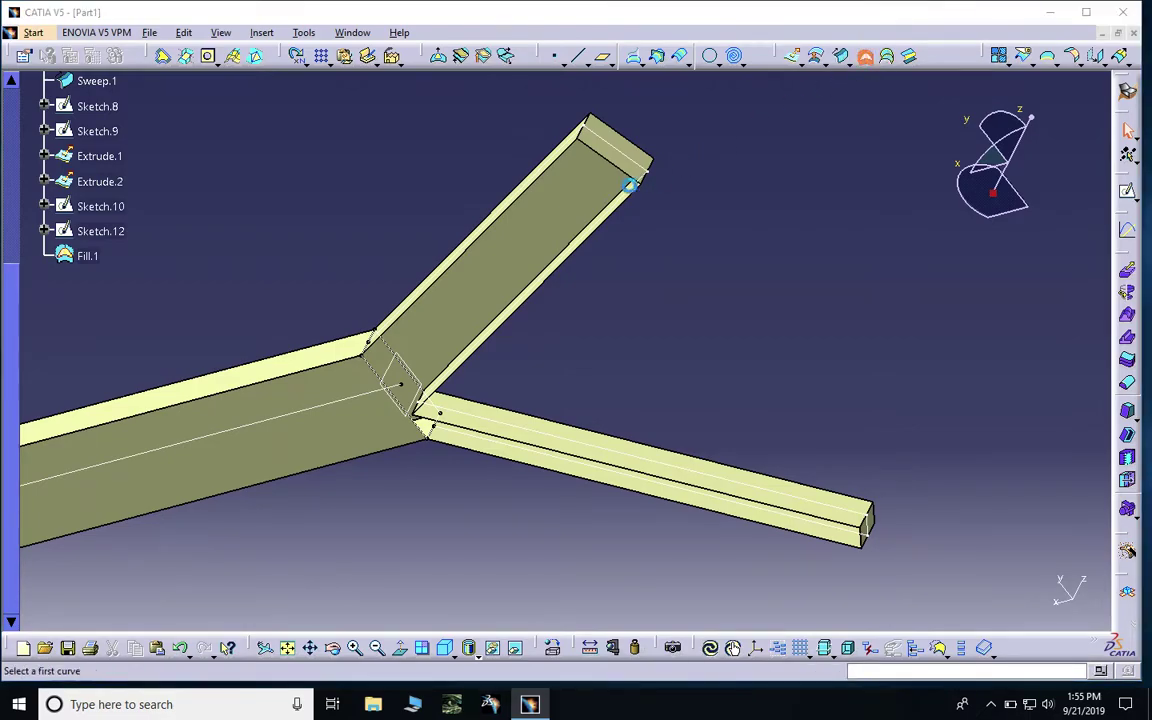
{"action": "left_click", "coordinate": [597, 158]}
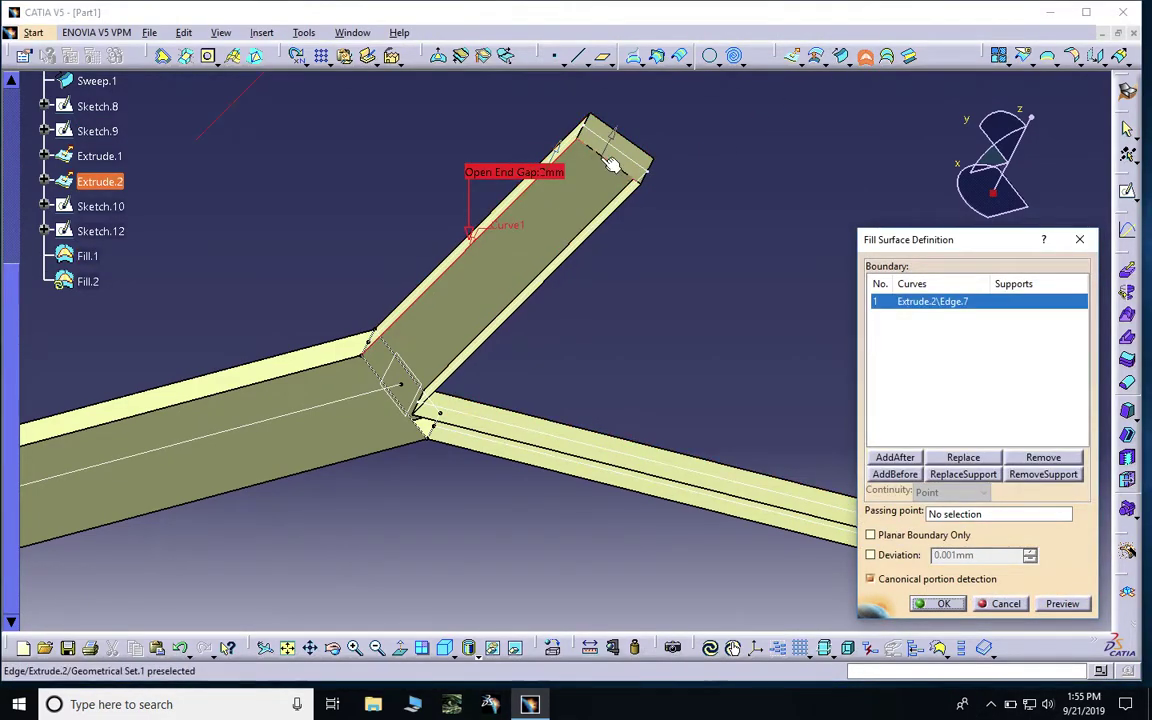
{"action": "left_click", "coordinate": [617, 166]}
{"action": "left_click", "coordinate": [531, 444]}
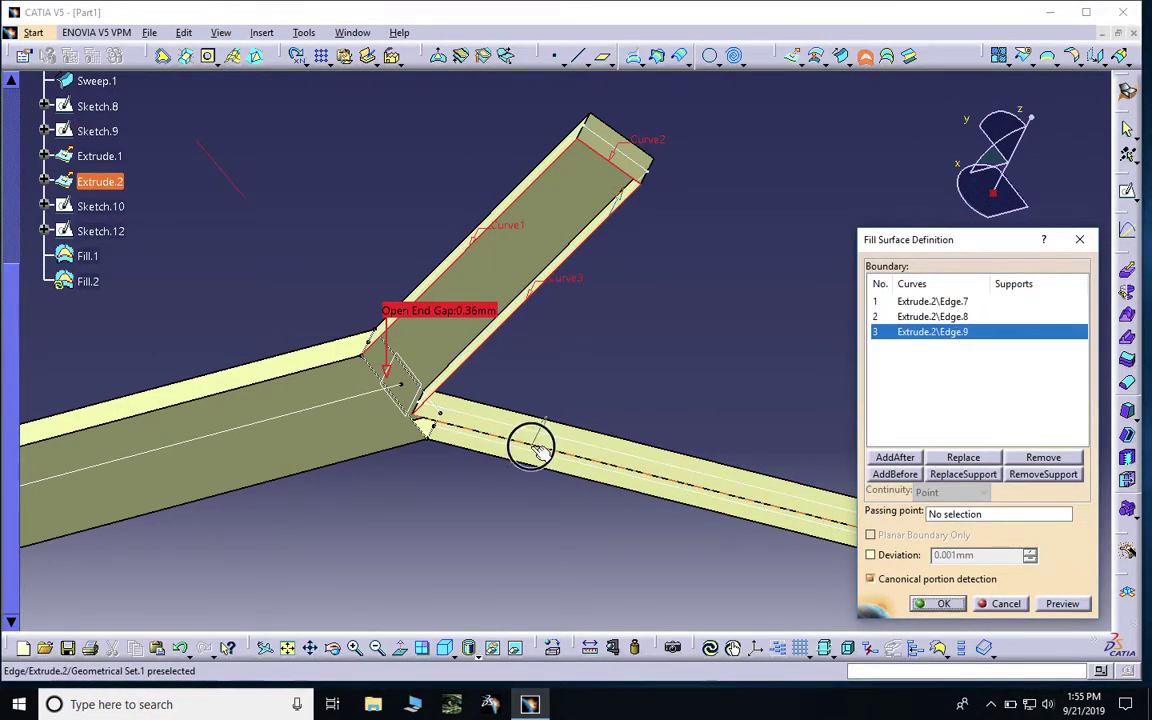
{"action": "left_click", "coordinate": [645, 395]}
{"action": "middle_click_drag", "start_coordinate": [645, 395], "coordinate": [415, 310]}
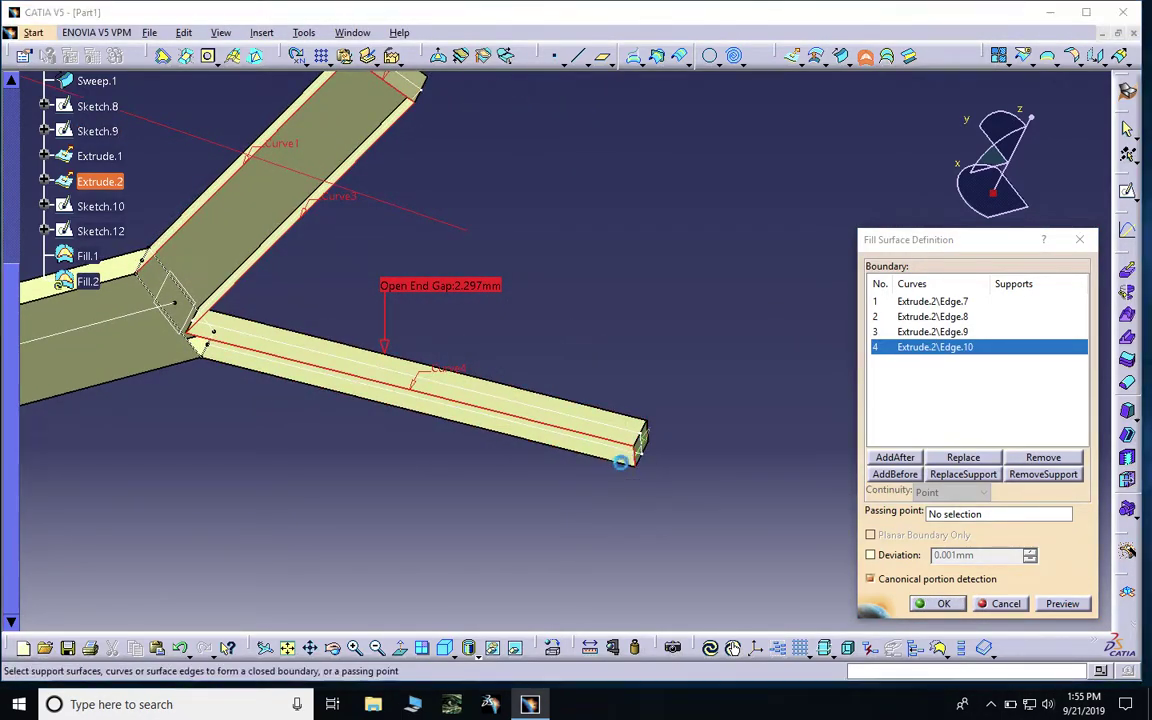
{"action": "left_click", "coordinate": [618, 463]}
{"action": "left_click", "coordinate": [496, 372]}
{"action": "middle_click_drag", "start_coordinate": [108, 383], "coordinate": [293, 388]}
{"action": "scroll", "coordinate": [293, 388], "scroll_direction": "up", "scroll_amount": 4}
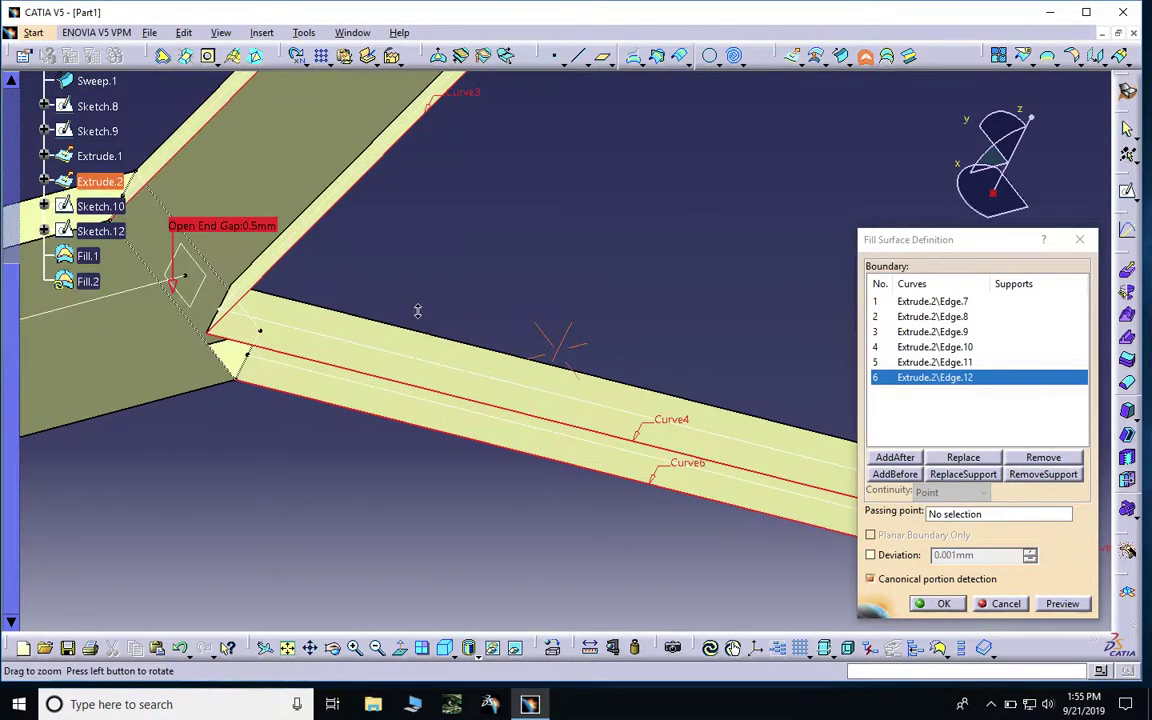
{"action": "left_click", "coordinate": [300, 390]}
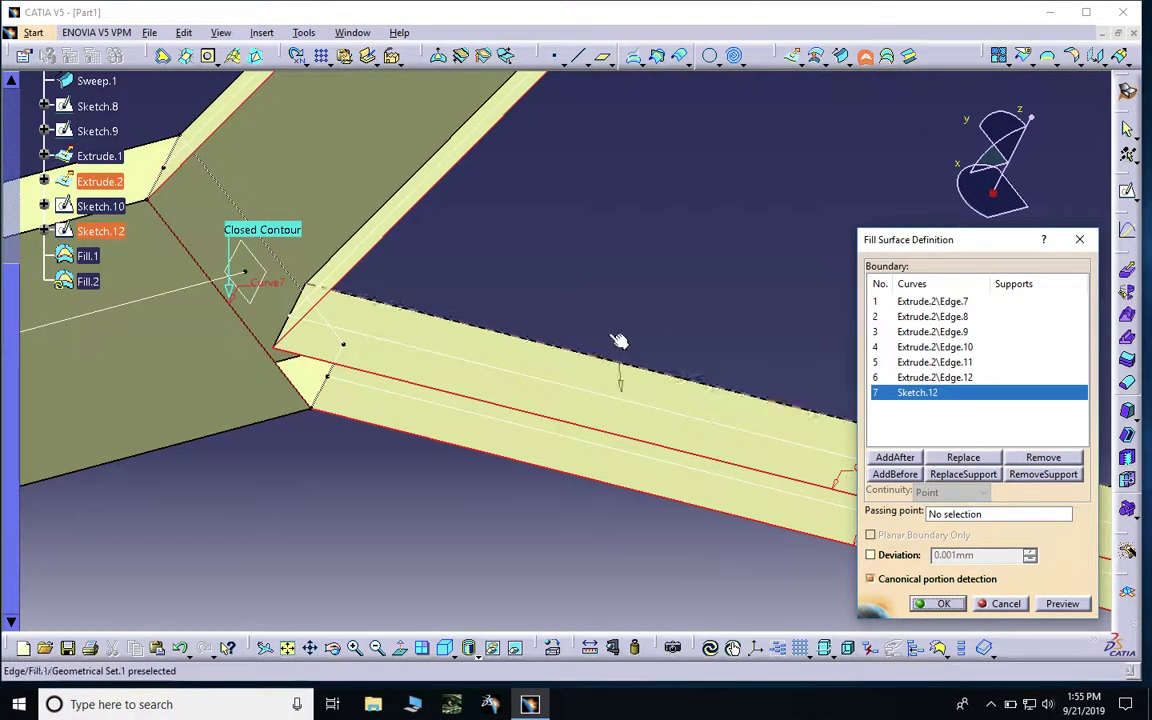
{"action": "left_click", "coordinate": [942, 604]}
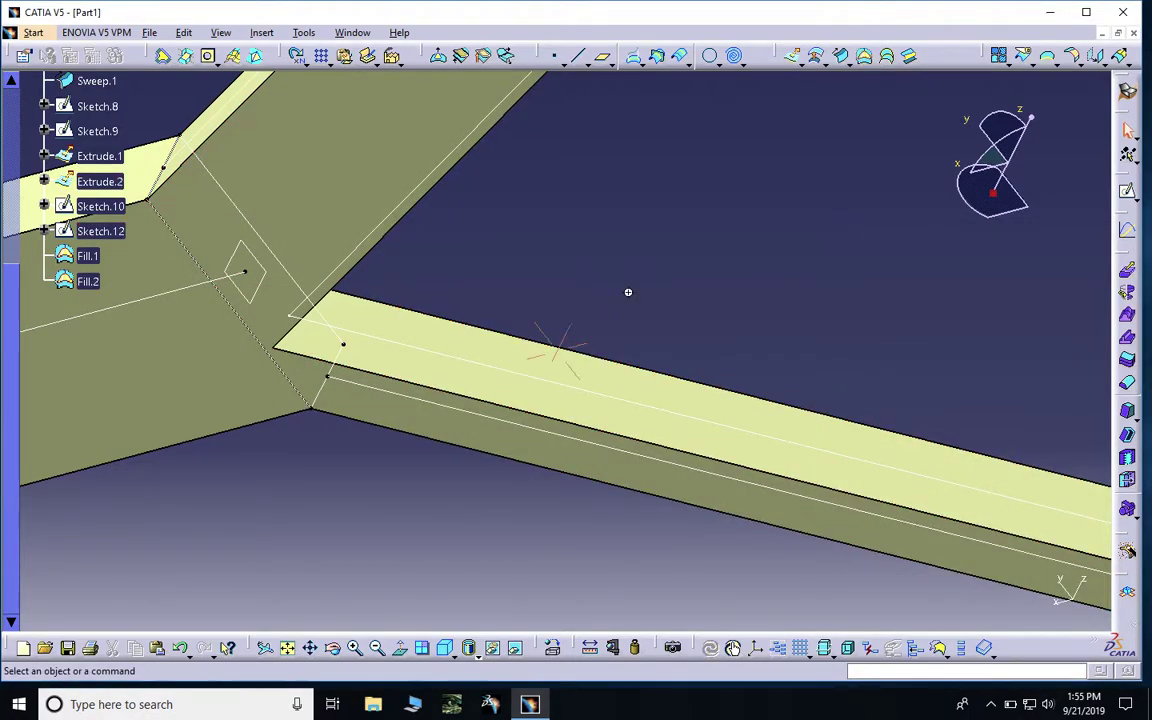
Step: Save the finished spiral channel to the Desktop in igs format under the file name Spiral
{"action": "middle_click_drag", "start_coordinate": [628, 292], "coordinate": [802, 442]}
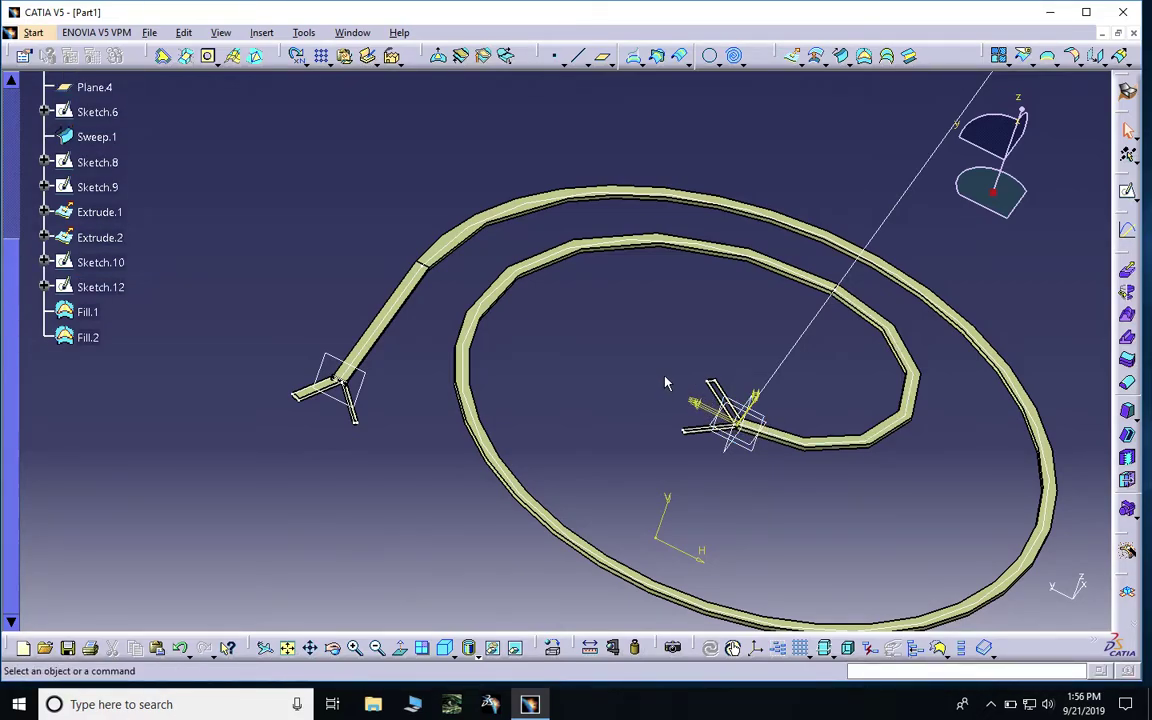
{"action": "scroll", "coordinate": [653, 369], "scroll_direction": "up", "scroll_amount": 2}
{"action": "middle_click_drag", "start_coordinate": [651, 318], "coordinate": [688, 355]}
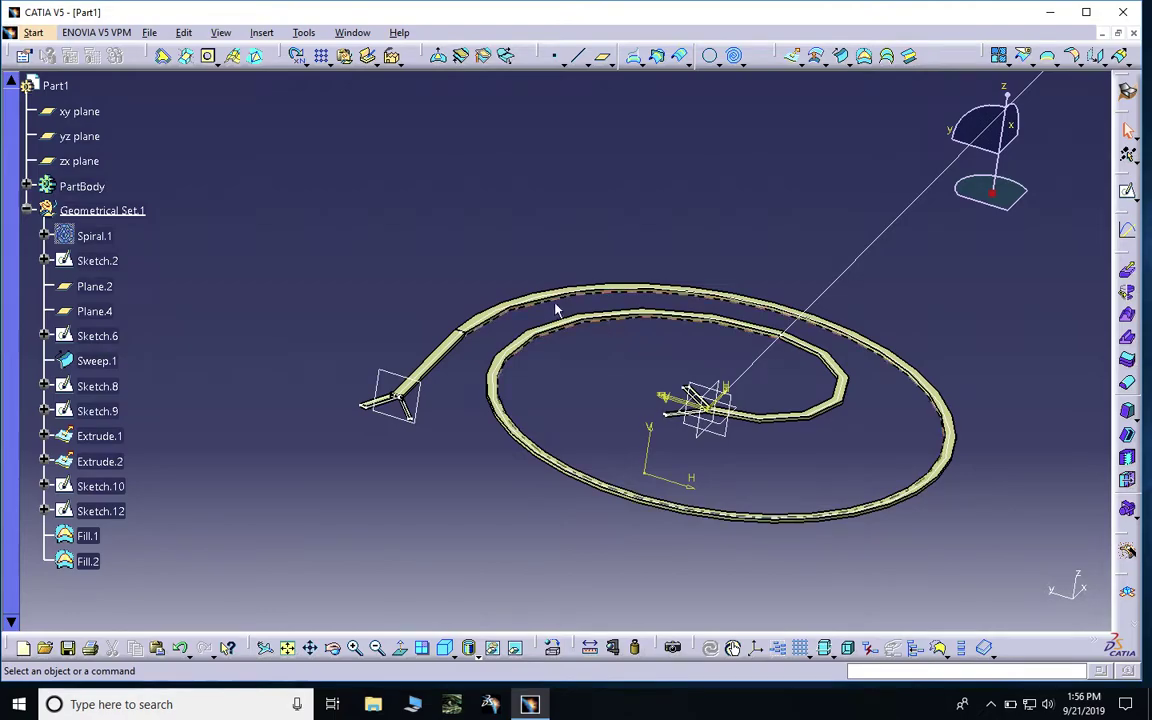
{"action": "left_click", "coordinate": [150, 33]}
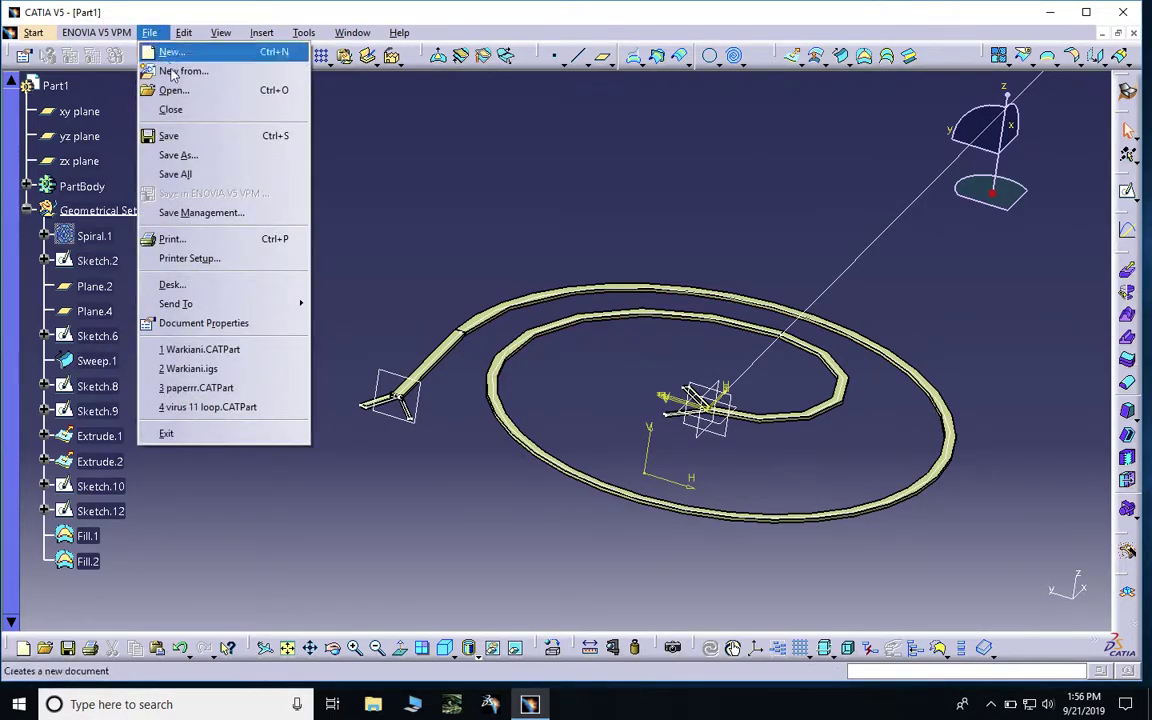
{"action": "left_click", "coordinate": [183, 156]}
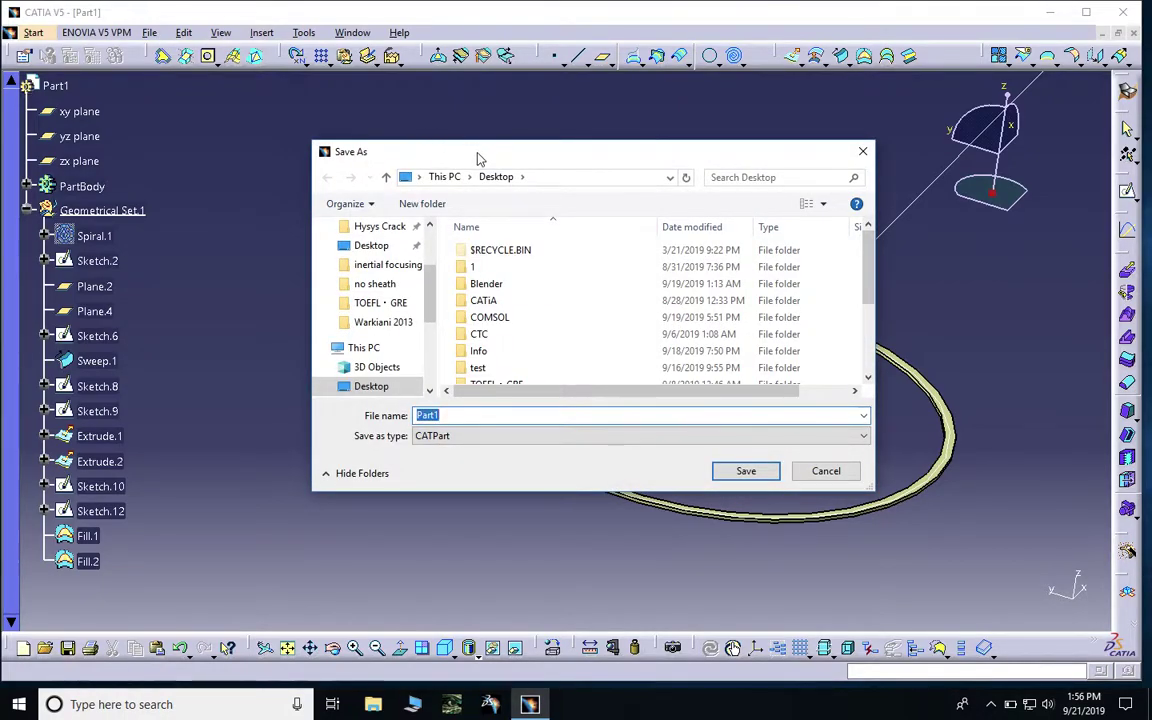
{"action": "left_click_drag", "start_coordinate": [474, 156], "coordinate": [386, 113]}
{"action": "left_click", "coordinate": [378, 388]}
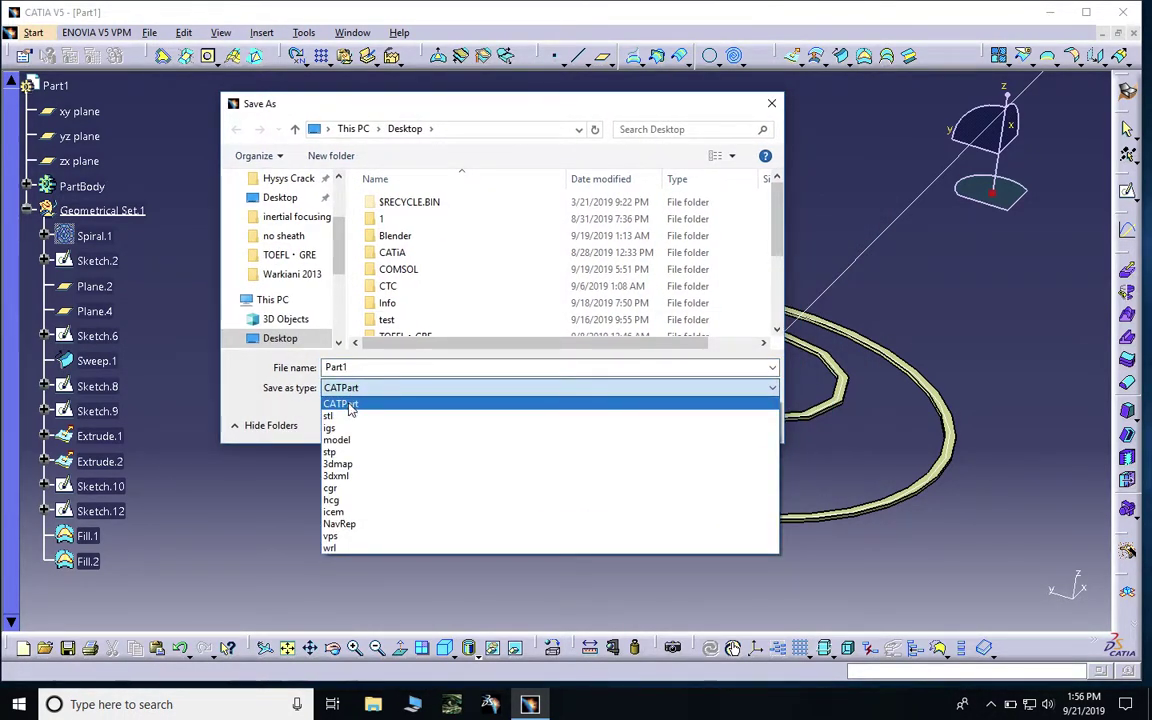
{"action": "left_click", "coordinate": [342, 429]}
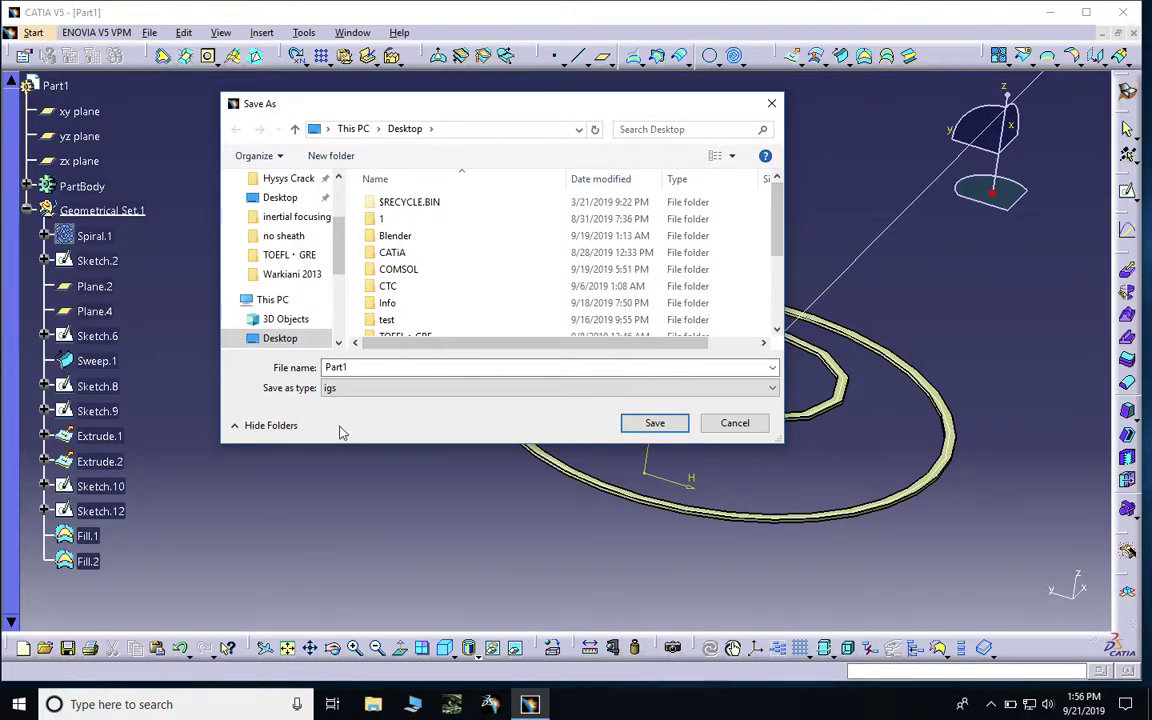
{"action": "double_click", "coordinate": [389, 367]}
{"action": "type", "text": "Spiral"}
{"action": "left_click", "coordinate": [300, 197]}
{"action": "left_click", "coordinate": [655, 423]}
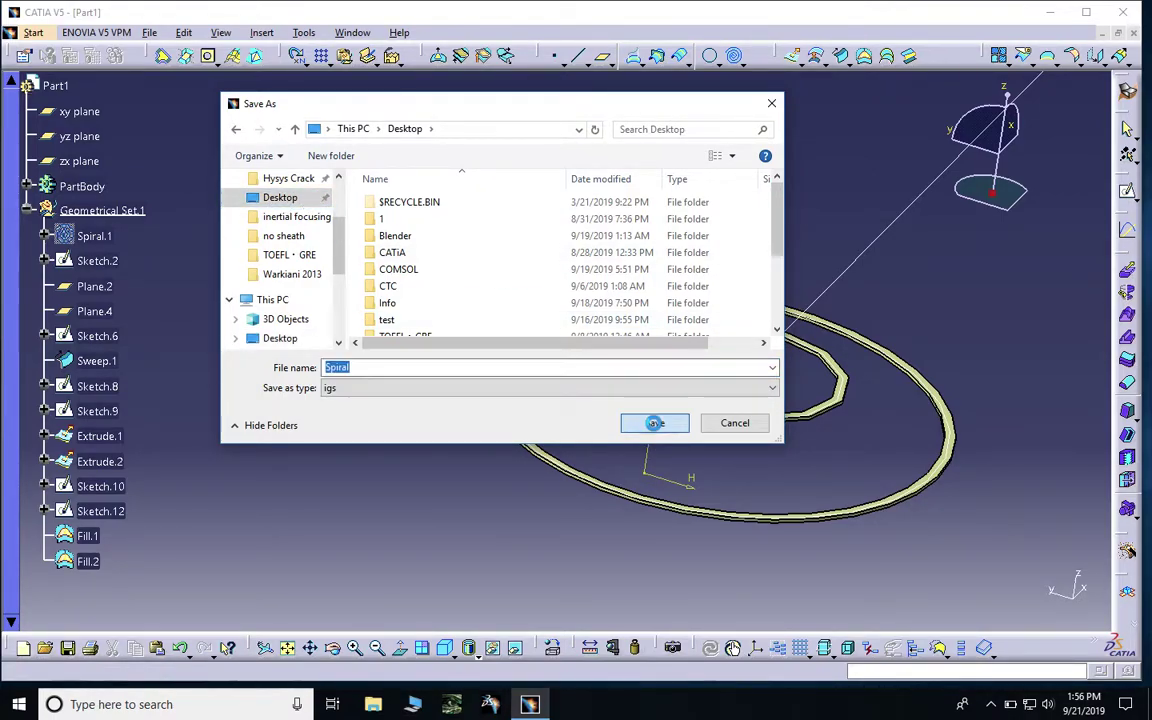